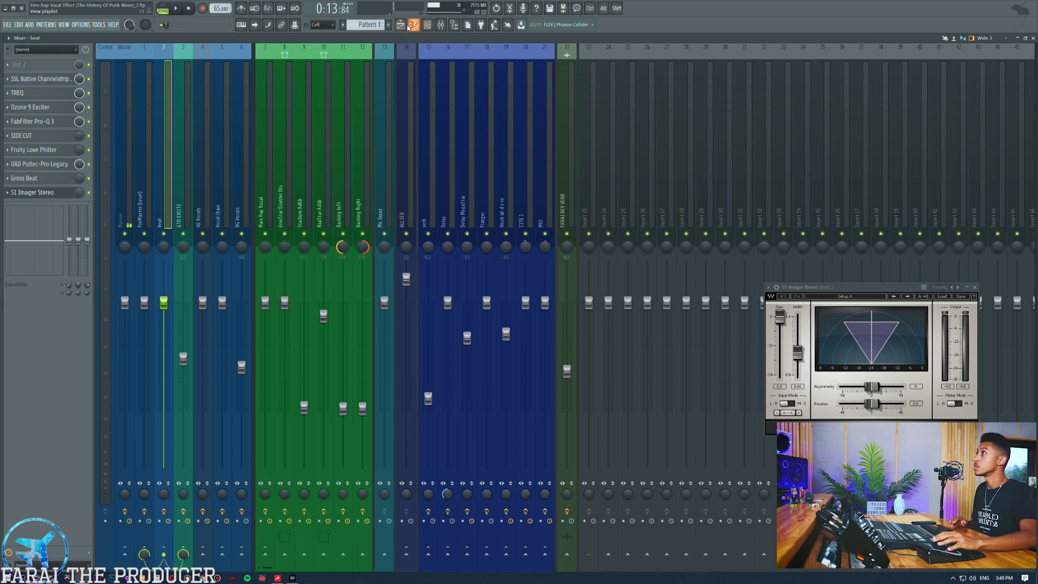
- Play the song in the playlist, briefly select all the beat clips to point them out, and return to the mixer
click(400, 26)
key(space)
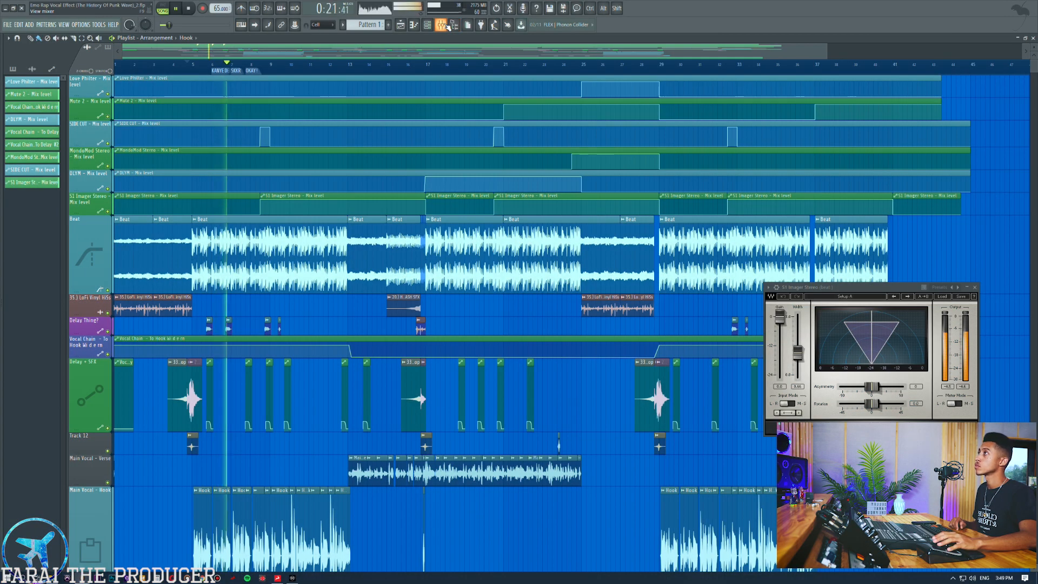
ctrl+click(92, 263)
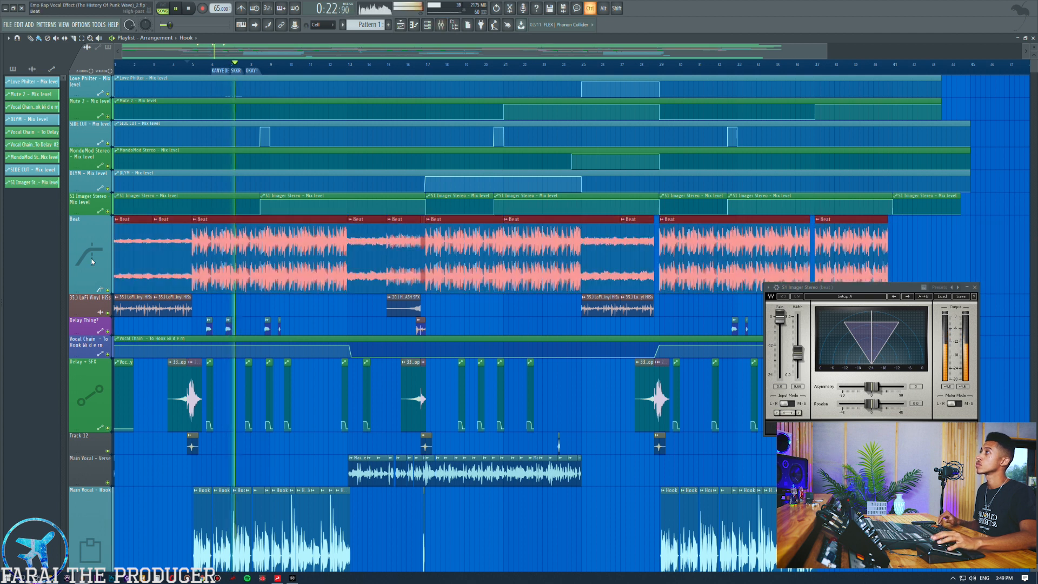
ctrl+click(310, 305)
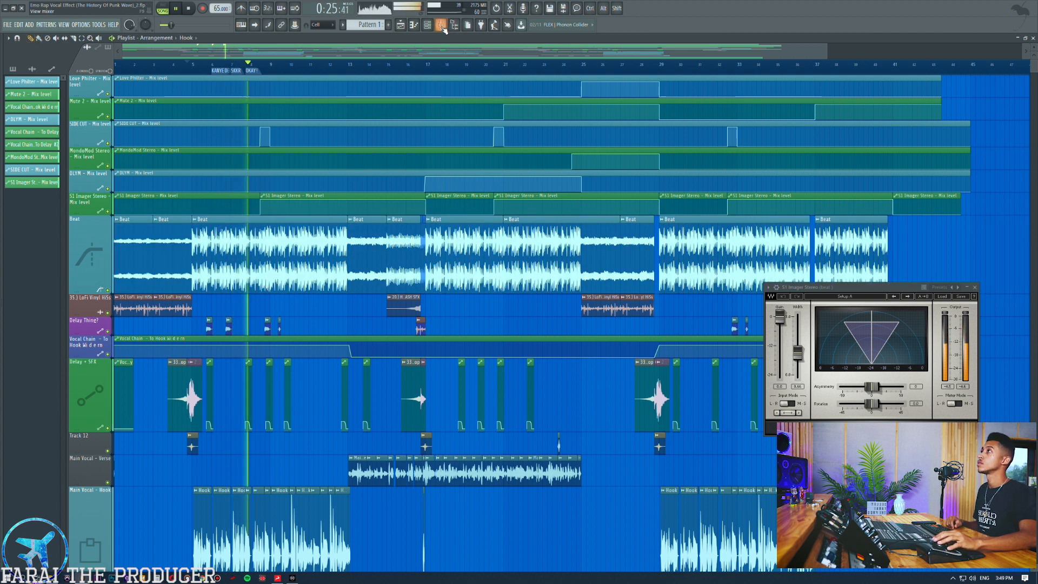
key(F9)
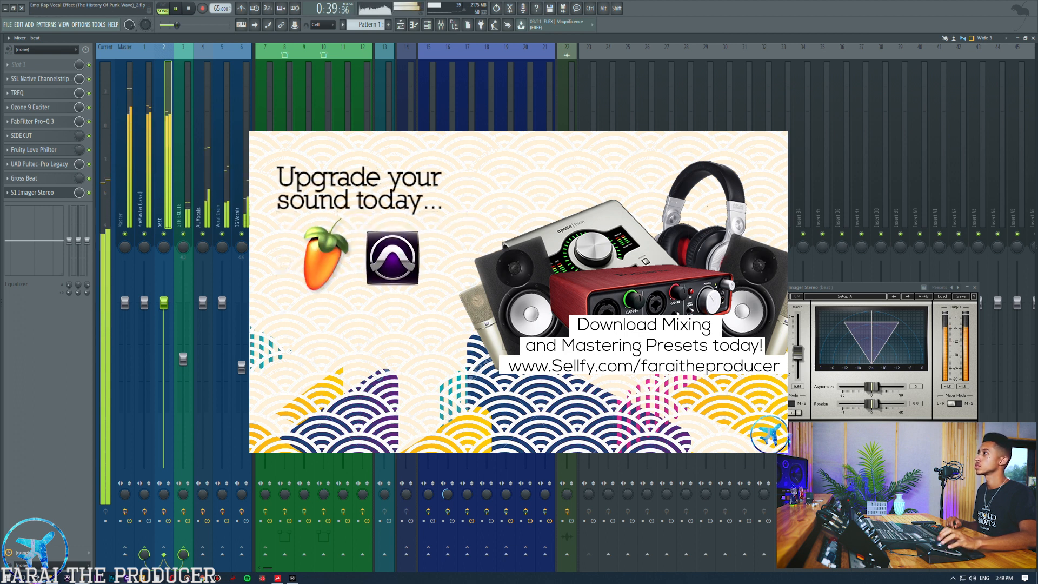
key(space)
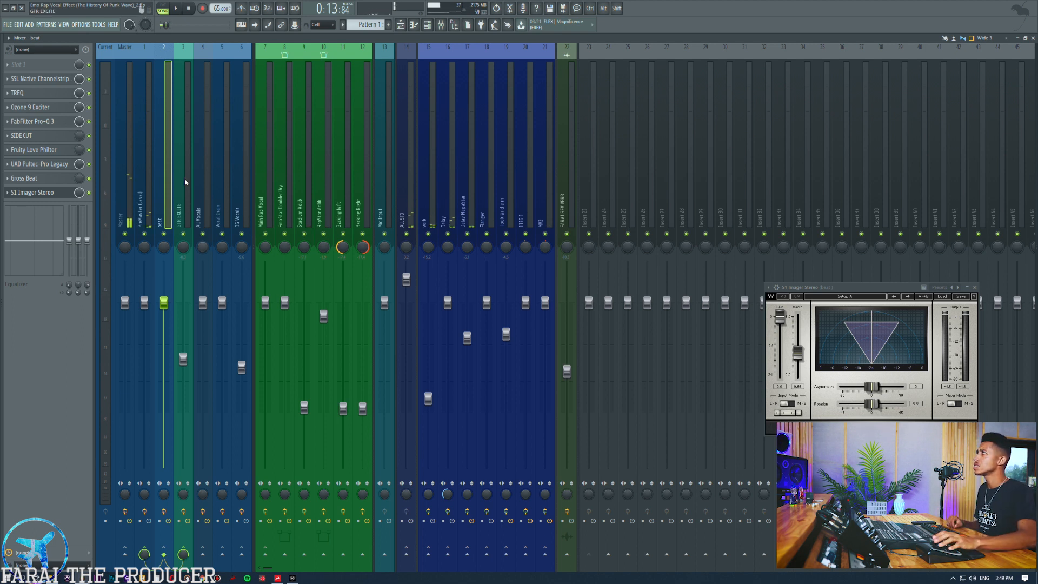
- Open SSL Native Channelstrip on the beat track and audition it alone against the full effects chain
click(65, 81)
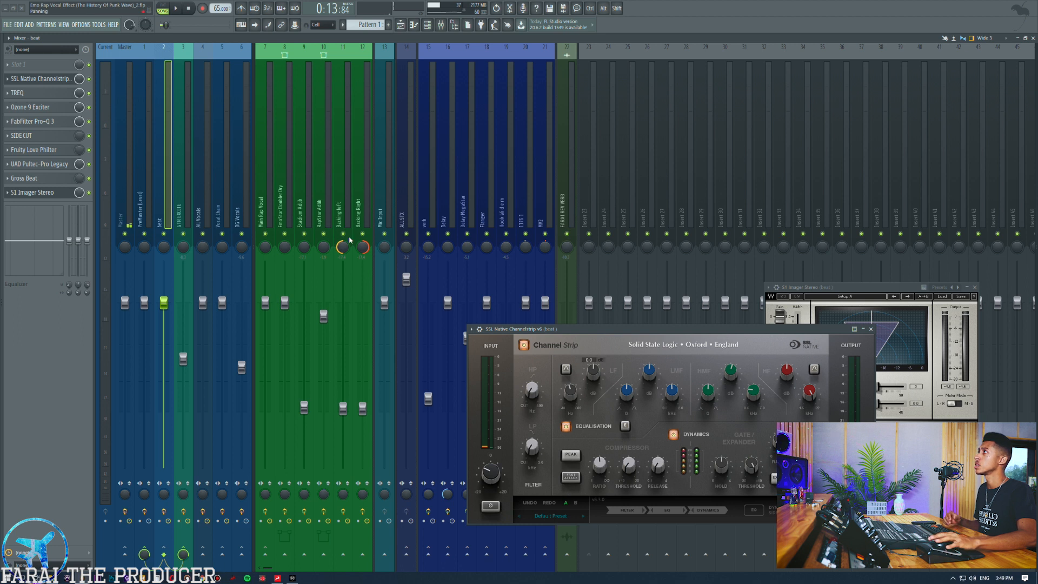
ctrl+click(89, 79)
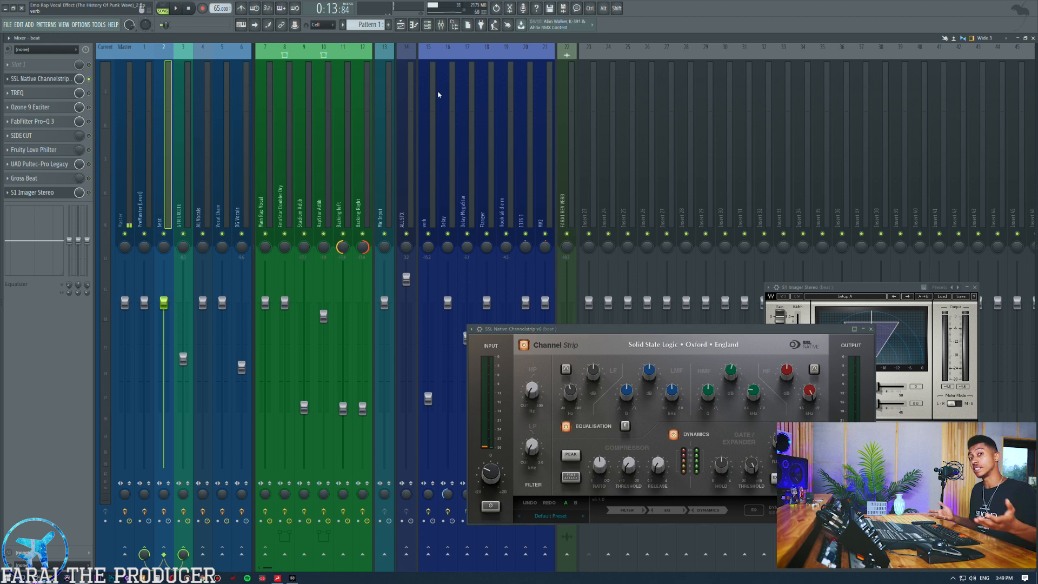
key(space)
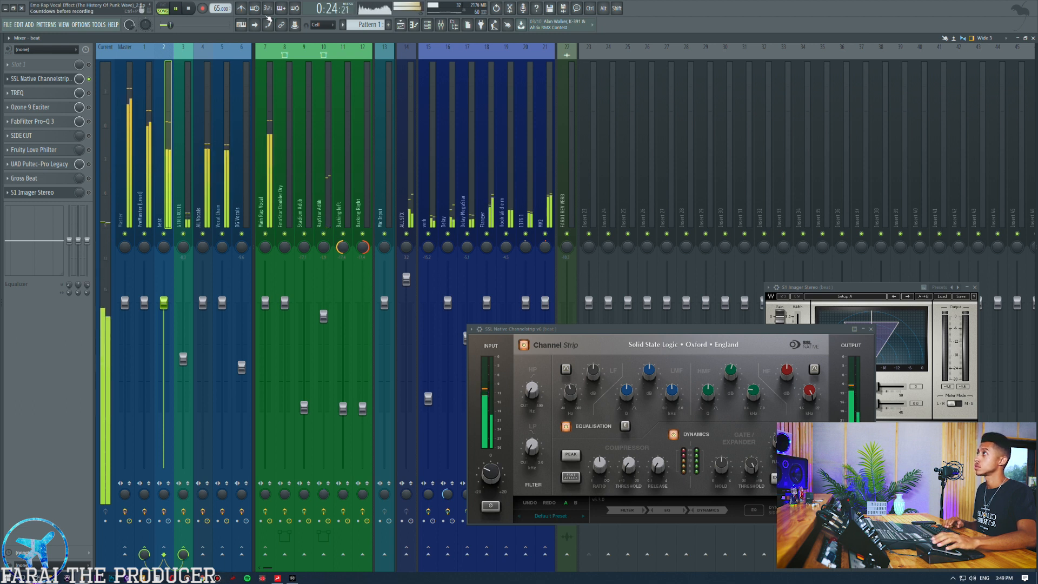
key(space)
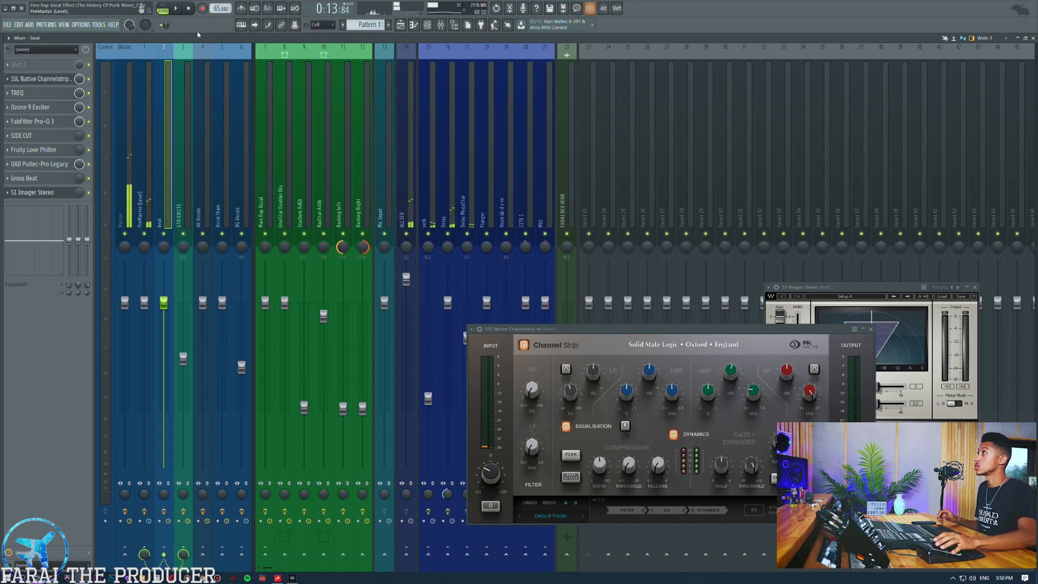
key(space)
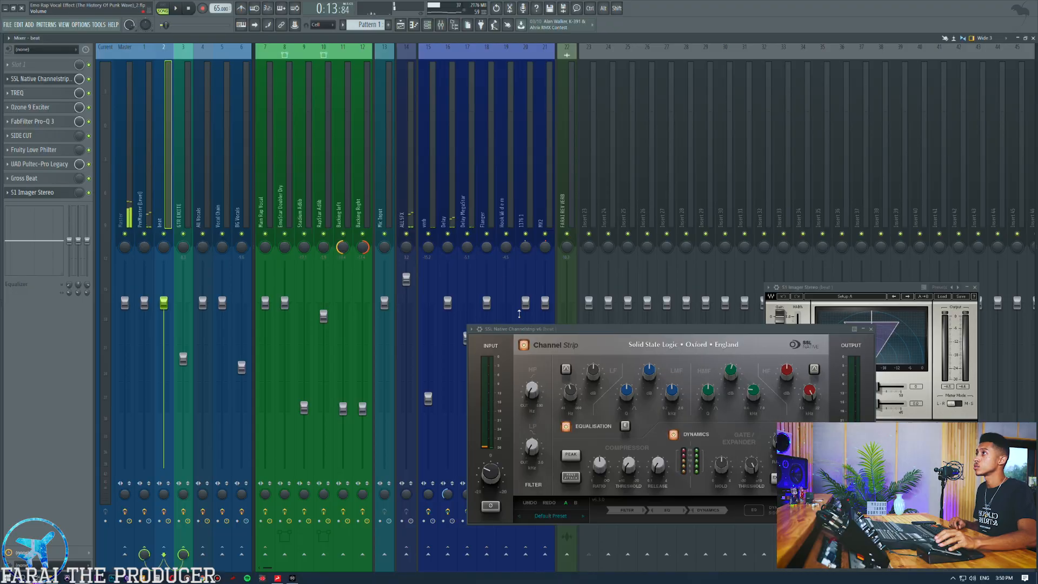
- Reposition the SSL Native Channelstrip window clear of the webcam area and examine its input gain and high-pass filter
drag(534, 336, 476, 96)
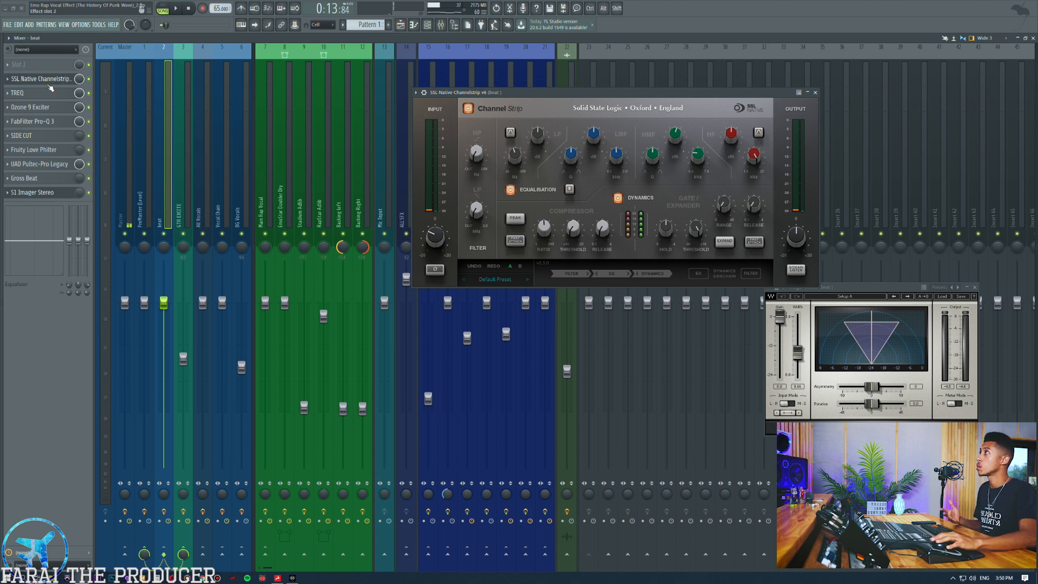
drag(583, 93, 556, 100)
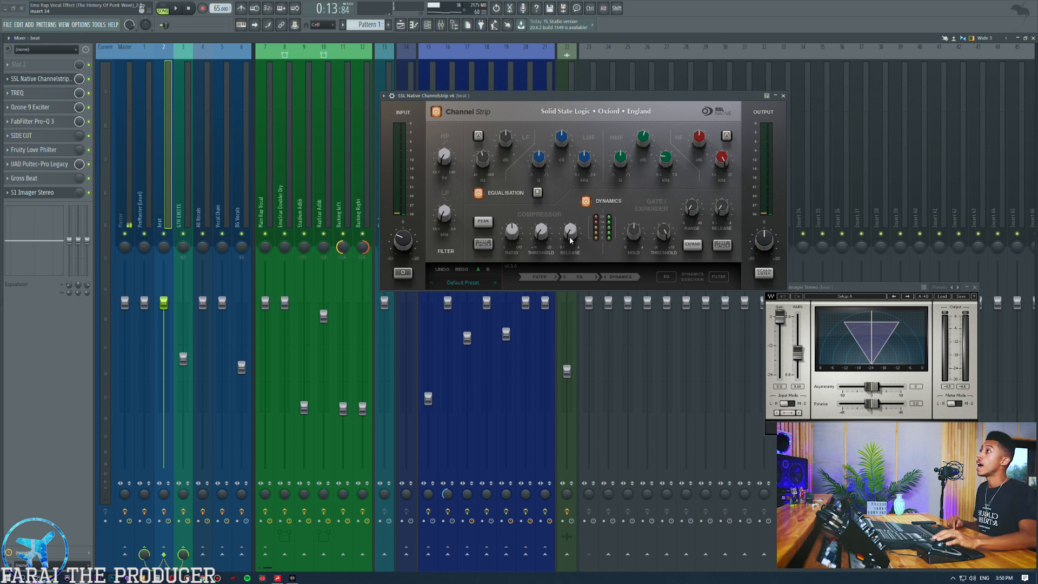
mouse_move(411, 240)
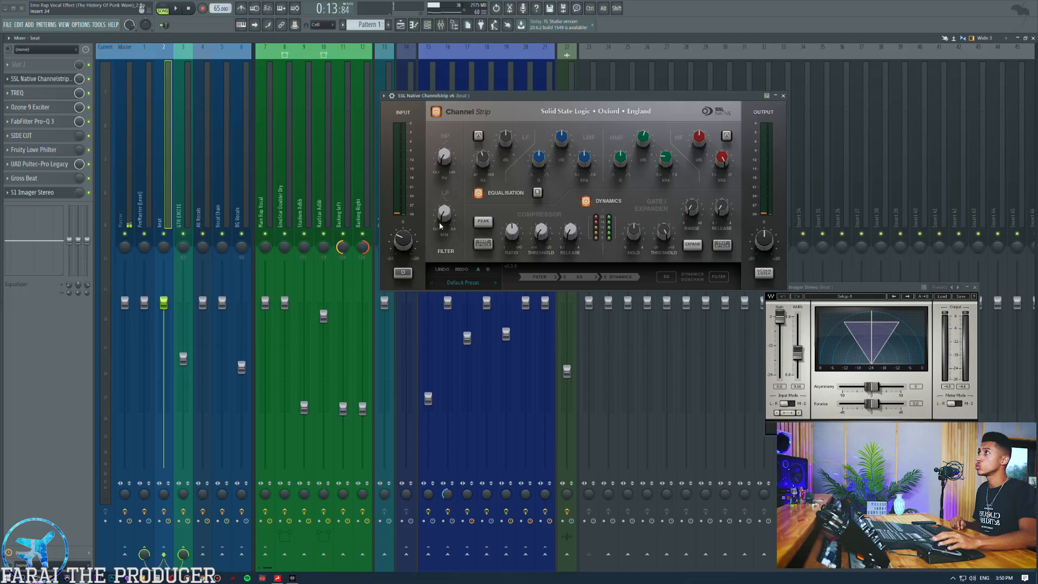
mouse_move(447, 160)
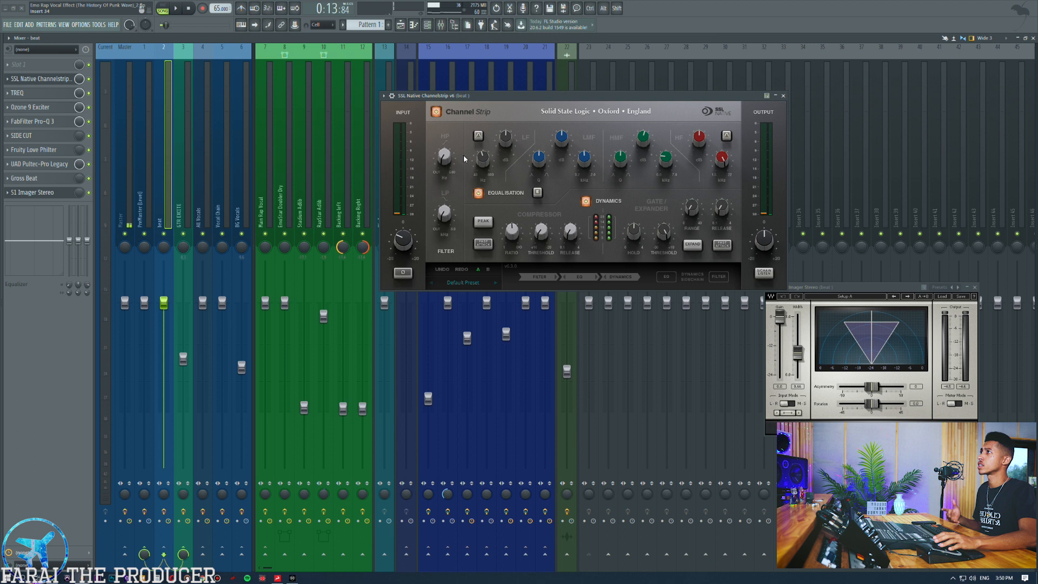
drag(447, 95, 422, 101)
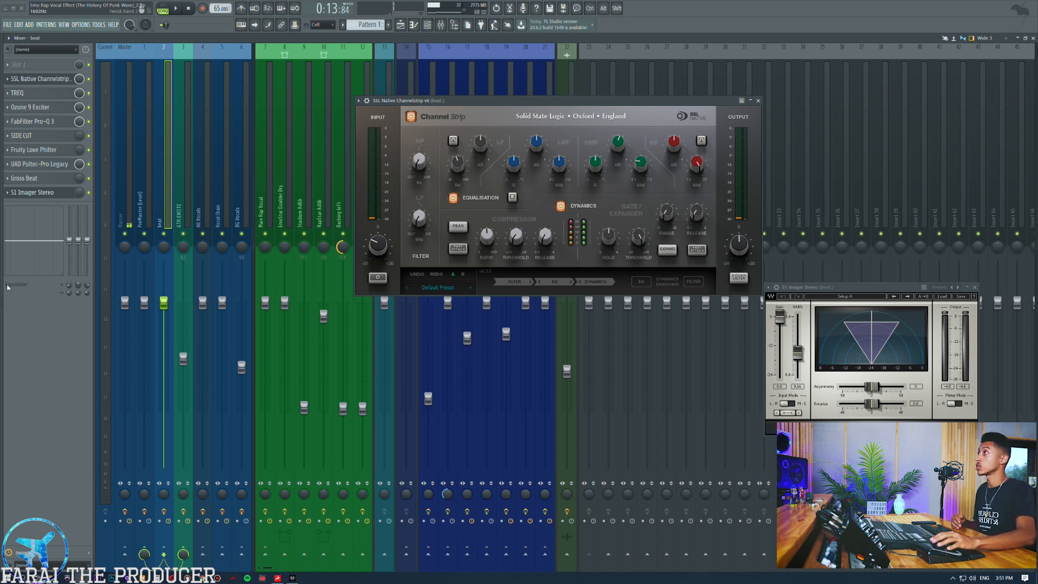
- Try a full low-band cut near 90 Hz on the beat track's built-in equalizer, resetting the band to flat
drag(69, 240, 69, 325)
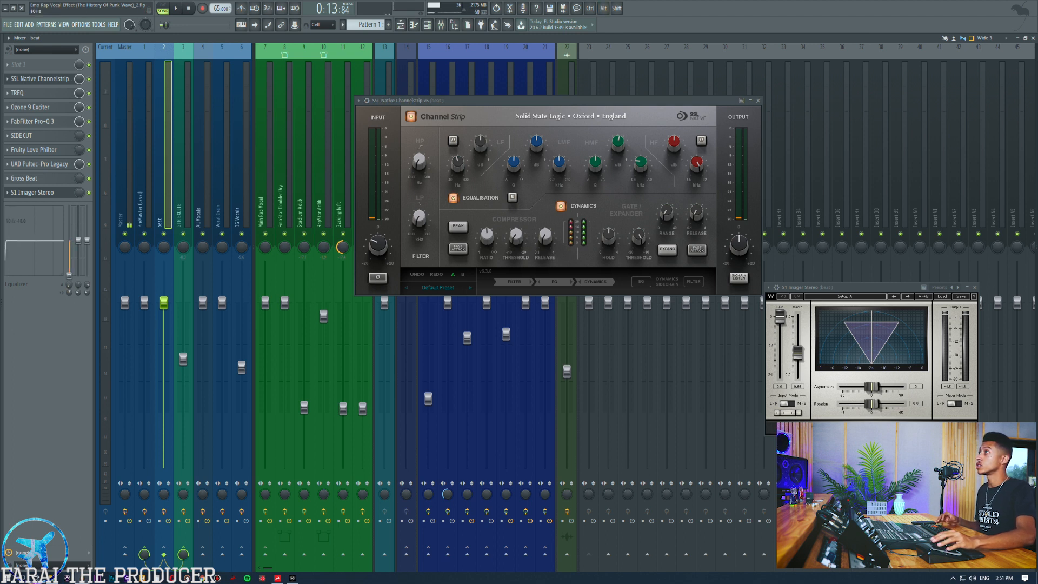
drag(69, 285, 70, 280)
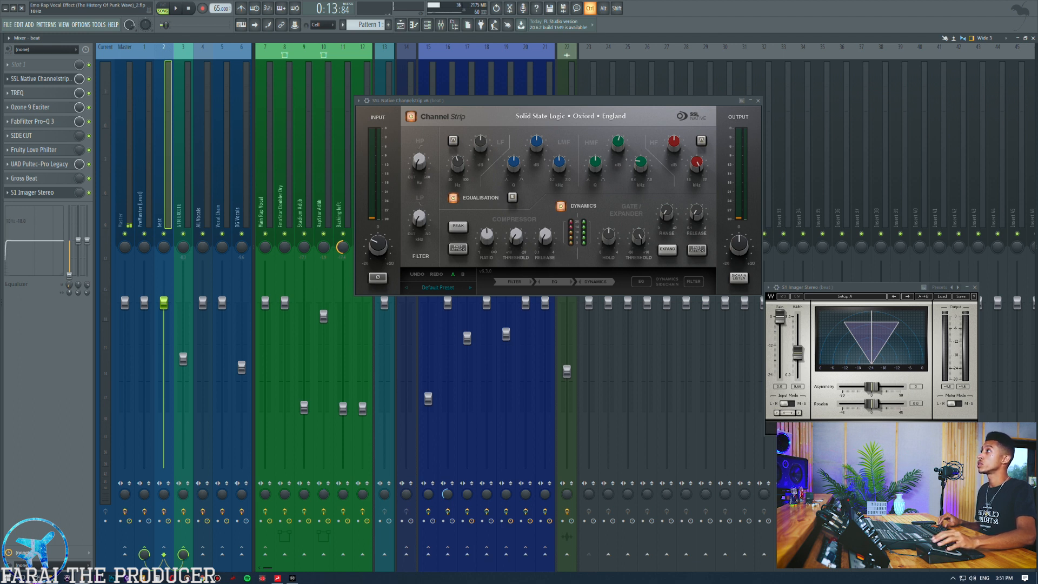
drag(69, 274, 69, 243)
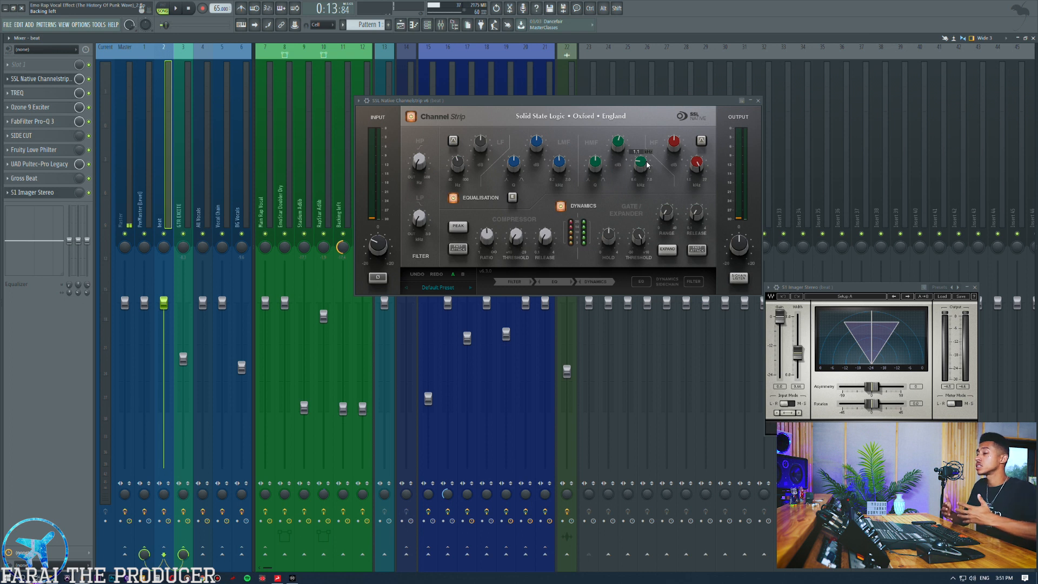
- Close the channel strip, open the beat track's TREQ equalizer and reposition its window to examine the bands
click(49, 80)
click(53, 96)
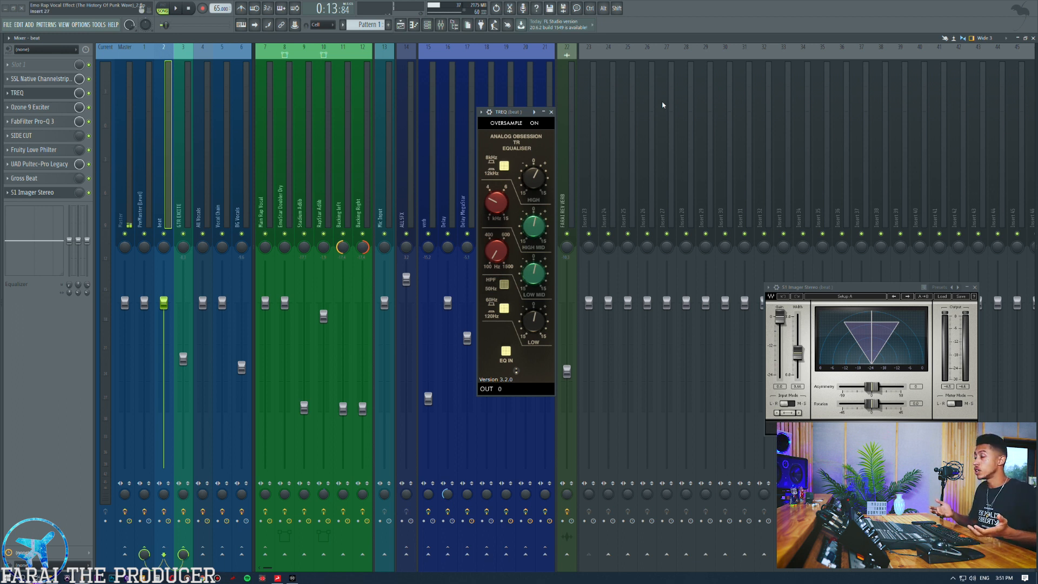
drag(512, 113, 496, 106)
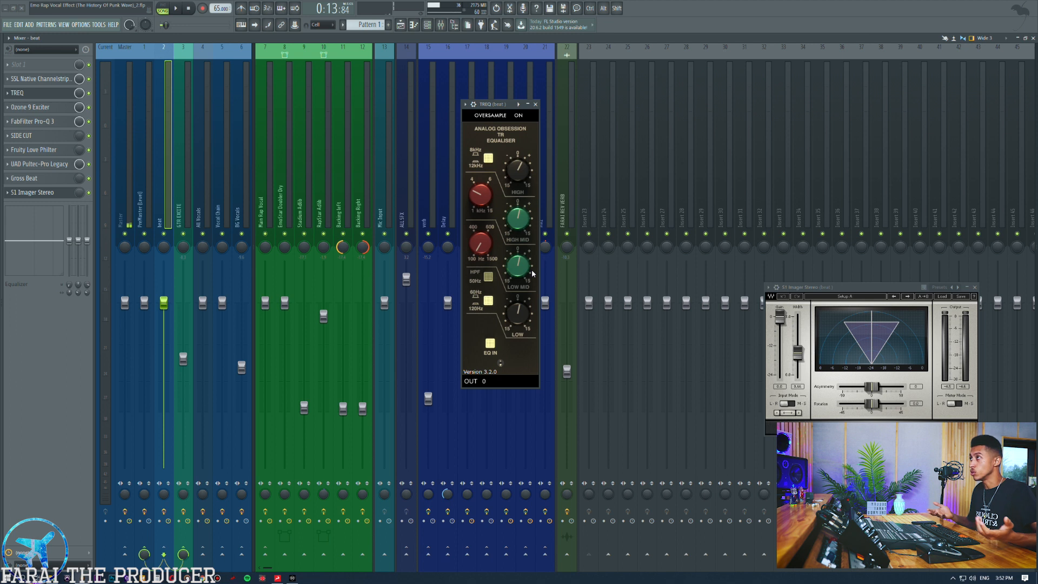
drag(491, 104, 481, 104)
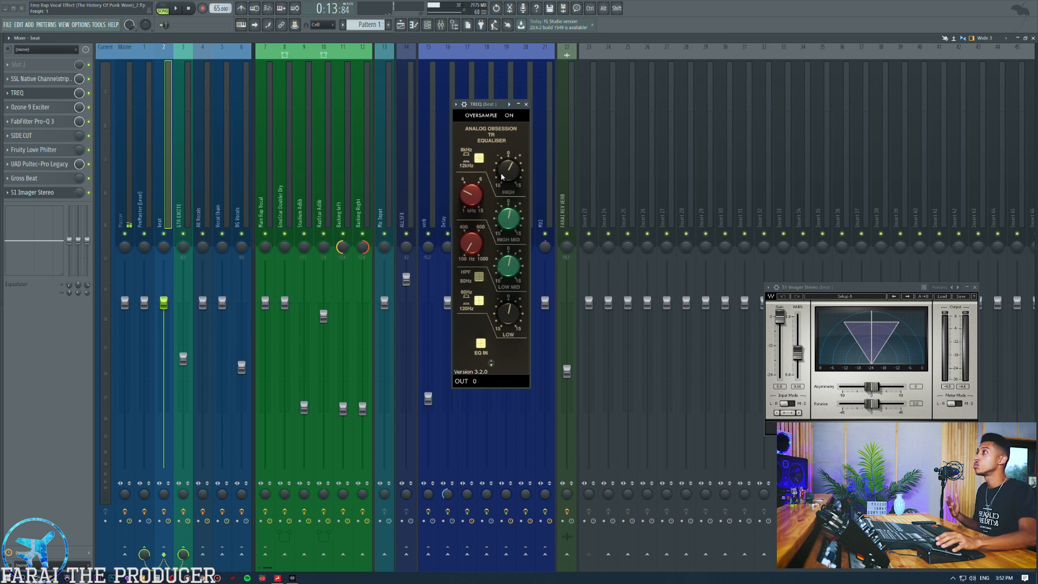
- Try boosting the high and mid bands of the beat track's built-in equalizer, resetting each gain to flat
drag(87, 241, 87, 231)
drag(87, 285, 87, 273)
alt+click(87, 233)
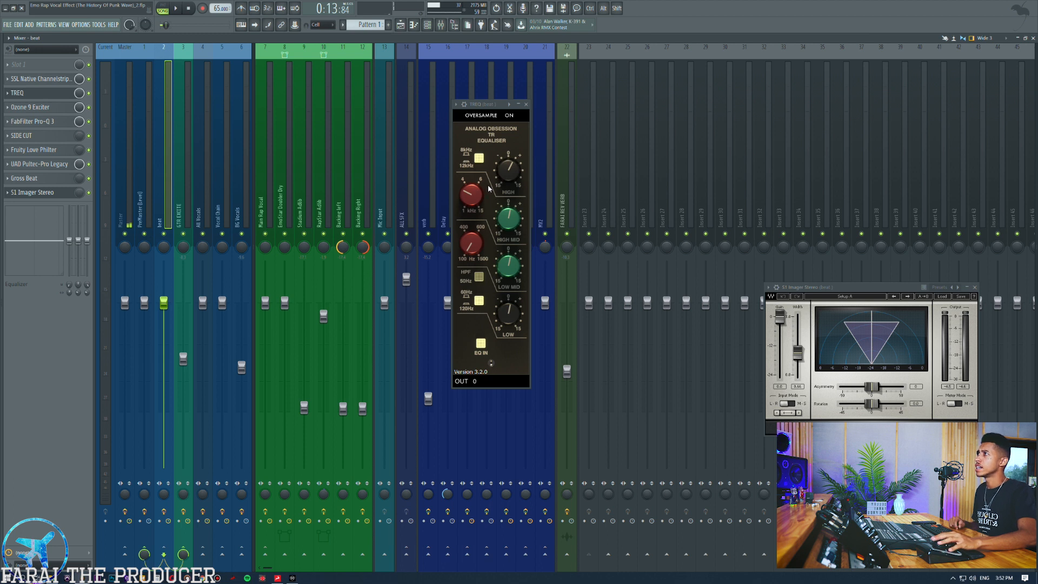
drag(79, 242, 79, 237)
alt+click(79, 239)
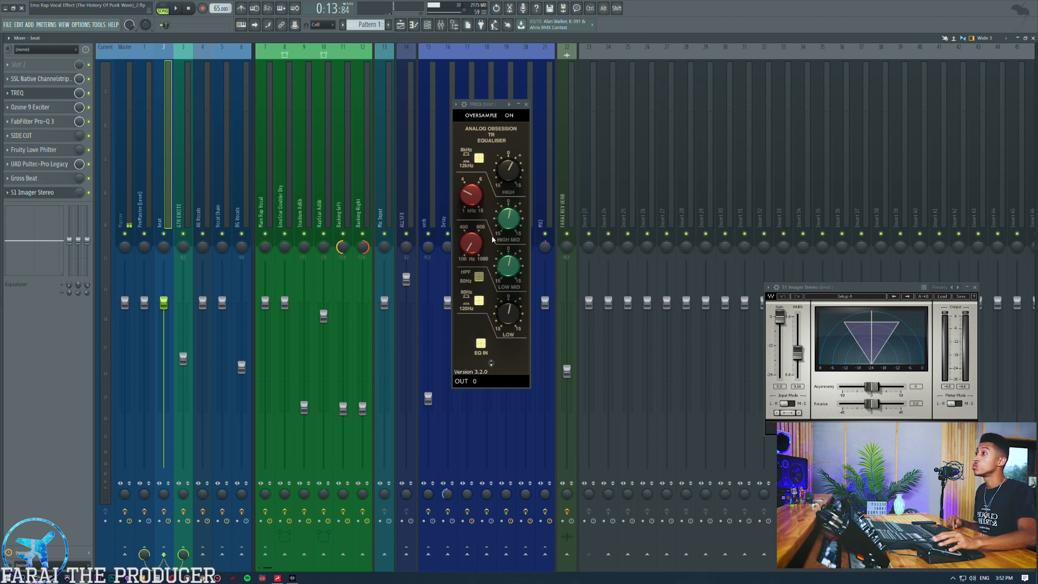
- Try slight mid and low boosts on the beat track's built-in equalizer with the low band at 125 Hz, resetting both gains
drag(78, 239, 78, 237)
drag(76, 290, 76, 301)
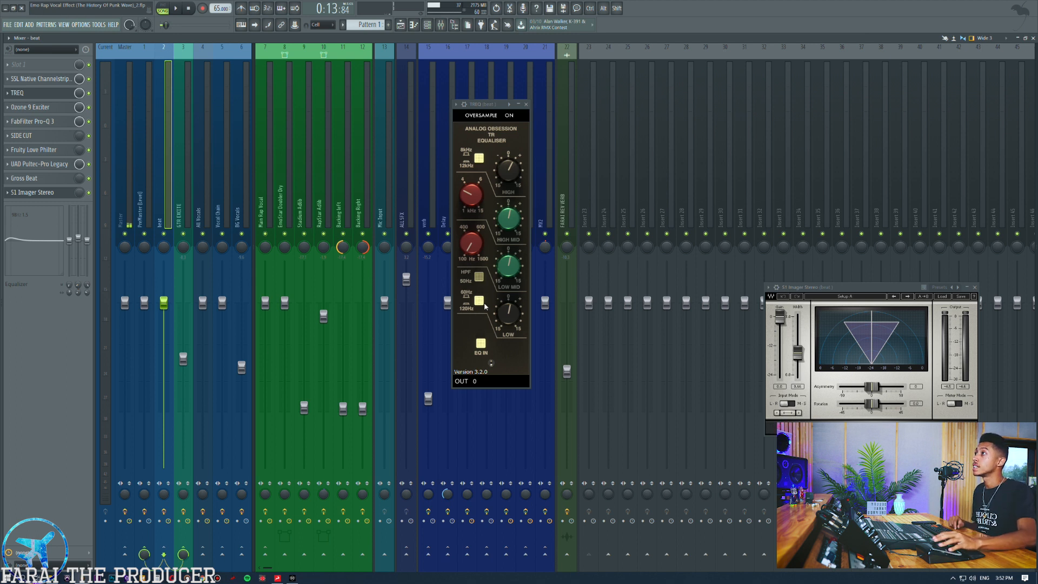
drag(68, 241, 69, 239)
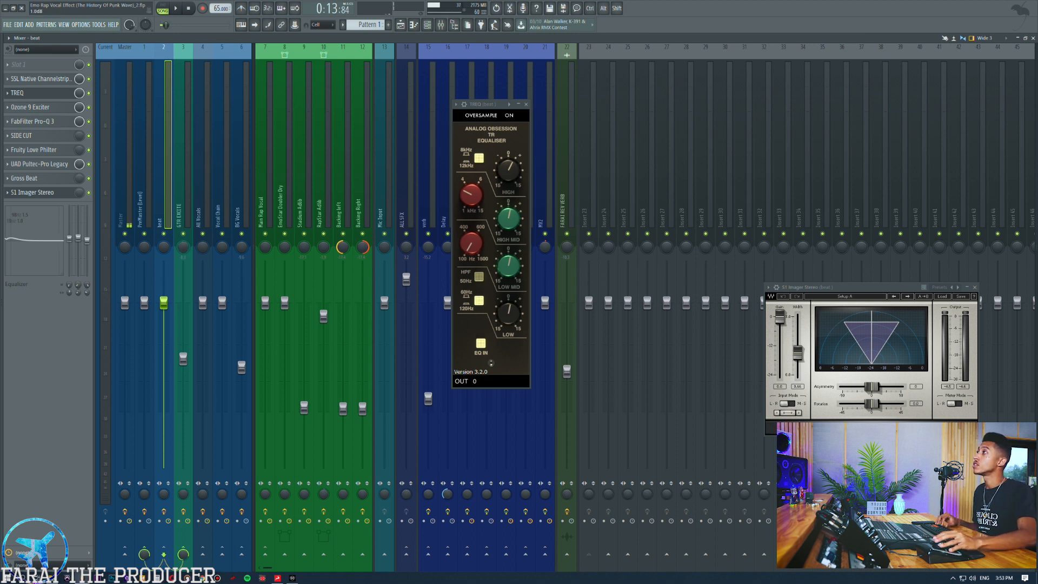
drag(69, 285, 69, 276)
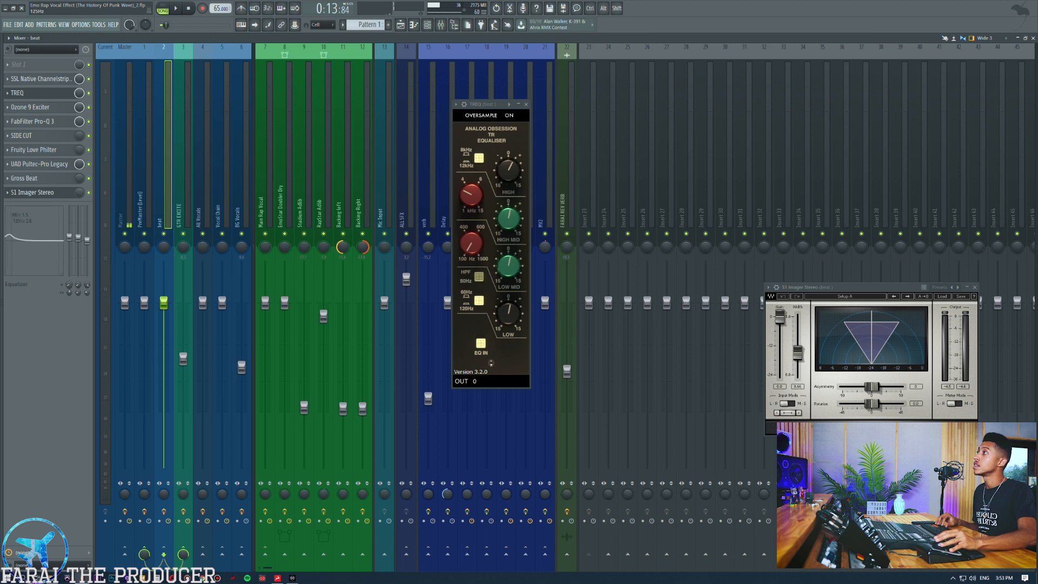
alt+click(69, 238)
alt+click(77, 238)
- Toggle the TREQ effect slot on the beat track and play the song to audition its contribution
click(89, 93)
key(space)
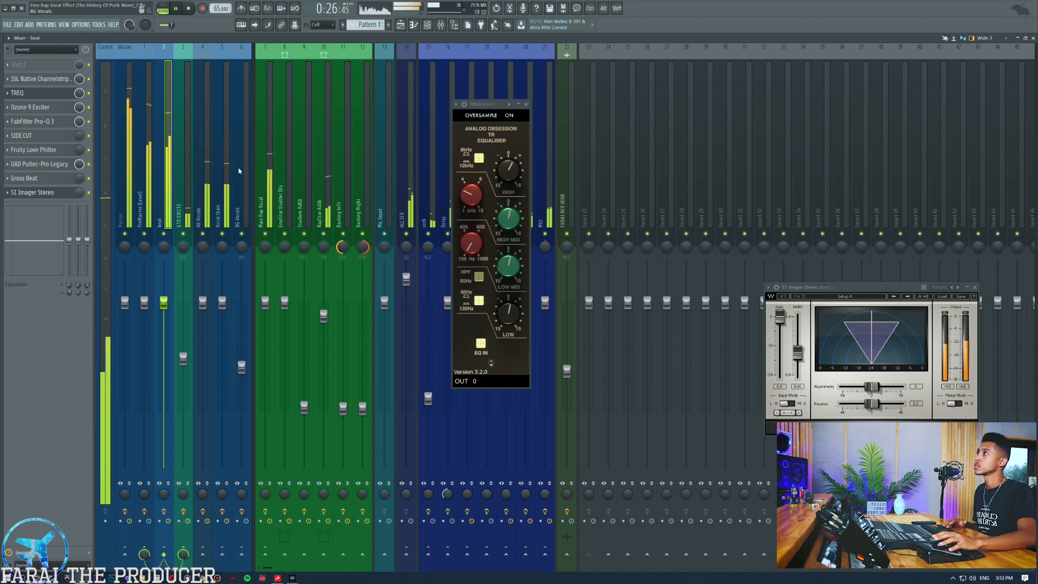
key(space)
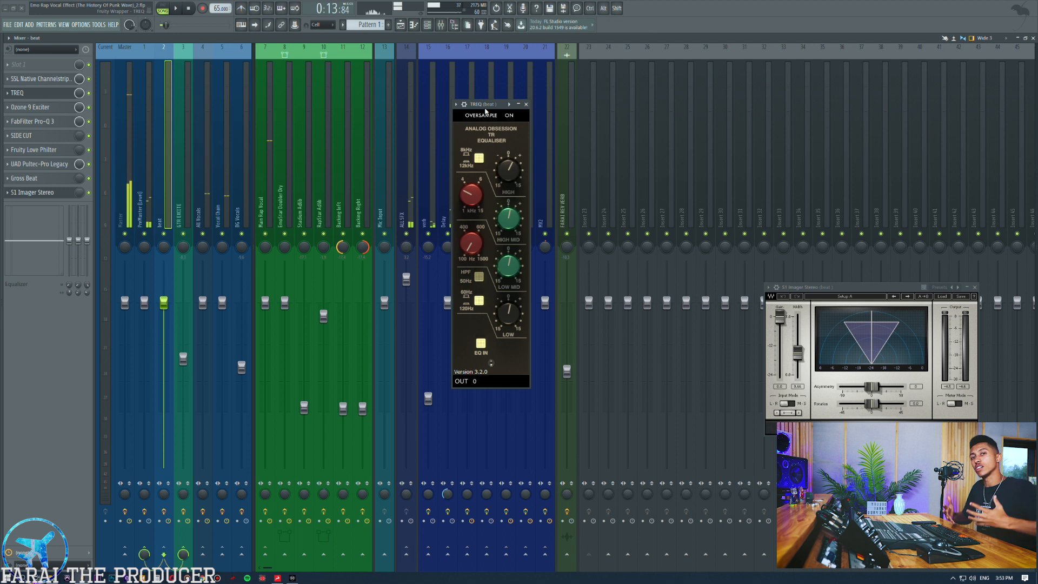
- Open Ozone 9 Exciter on the beat track and view the saturation modes available for its first band
click(54, 96)
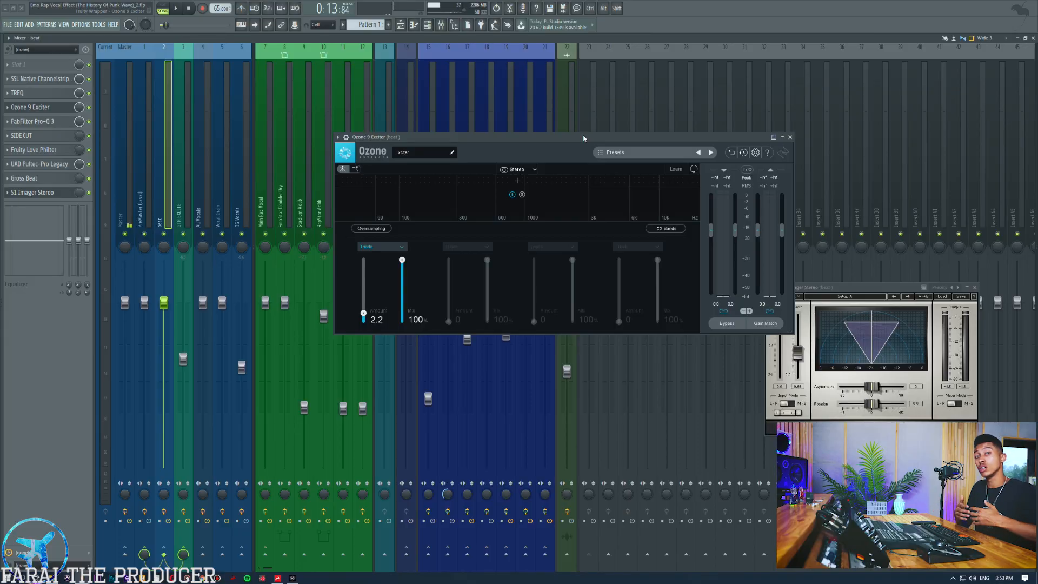
click(383, 247)
click(434, 277)
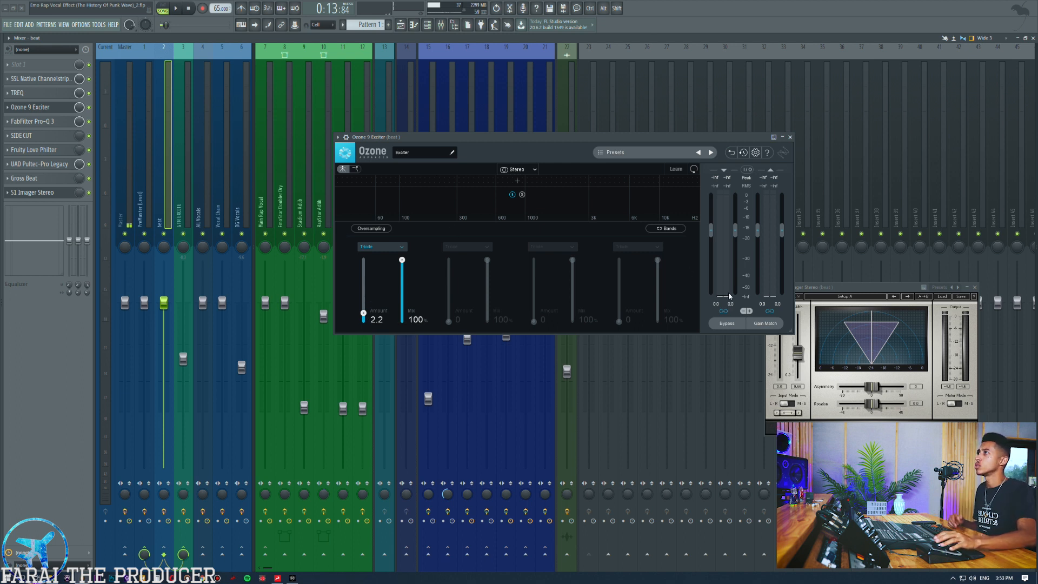
- Play the song and compare the beat with Ozone 9 Exciter bypassed and active, leaving the exciter active
key(space)
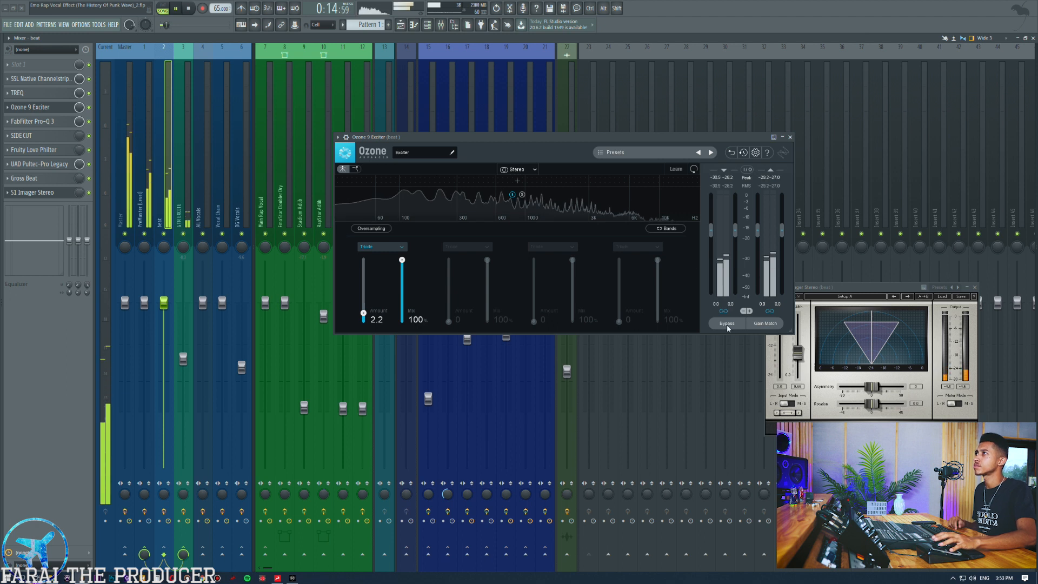
click(727, 326)
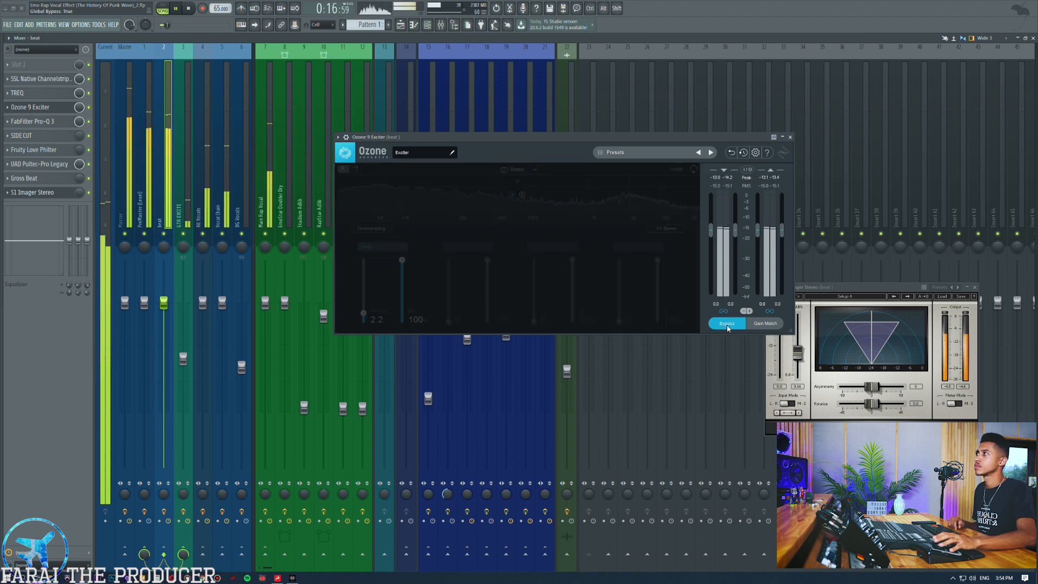
click(727, 324)
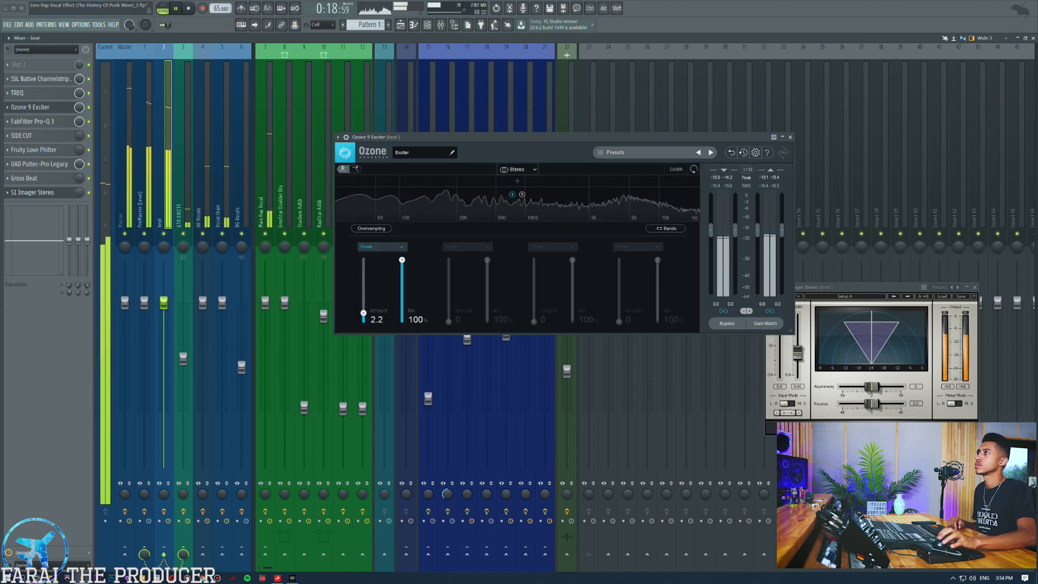
click(726, 328)
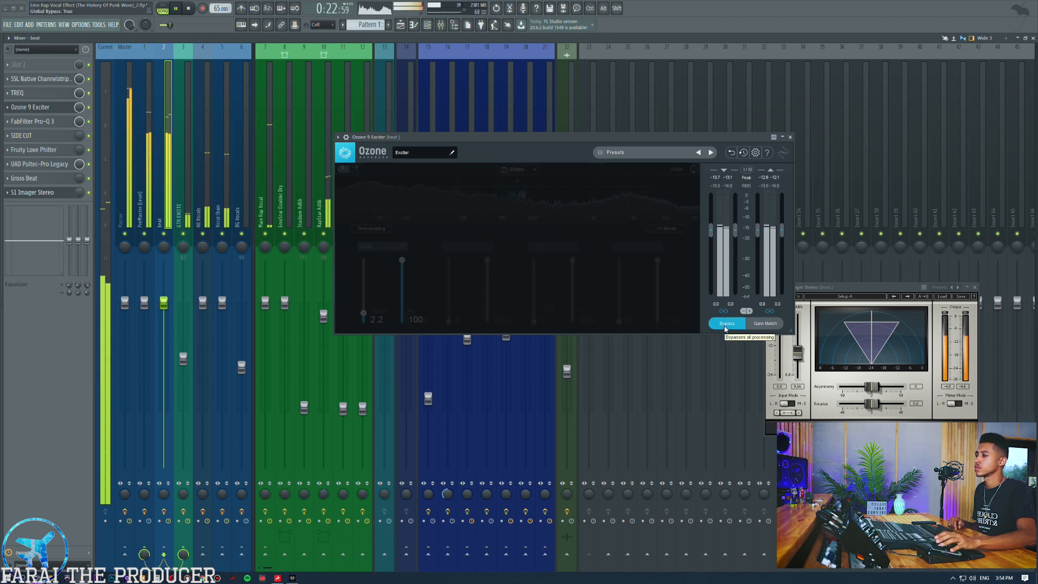
click(726, 326)
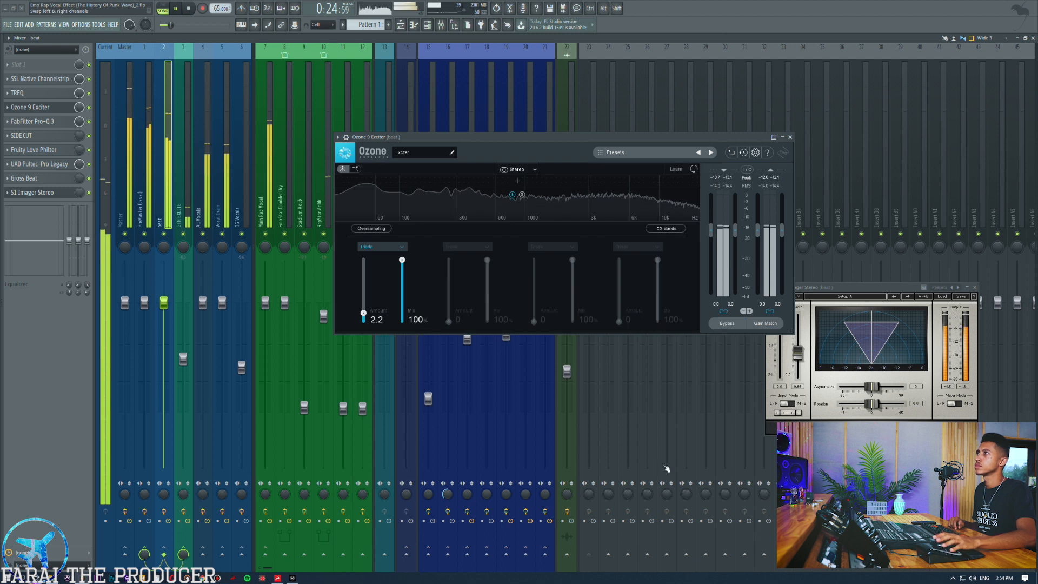
- Stop playback and review the first band's saturation modes in Ozone 9 Exciter again, leaving Triode selected
key(space)
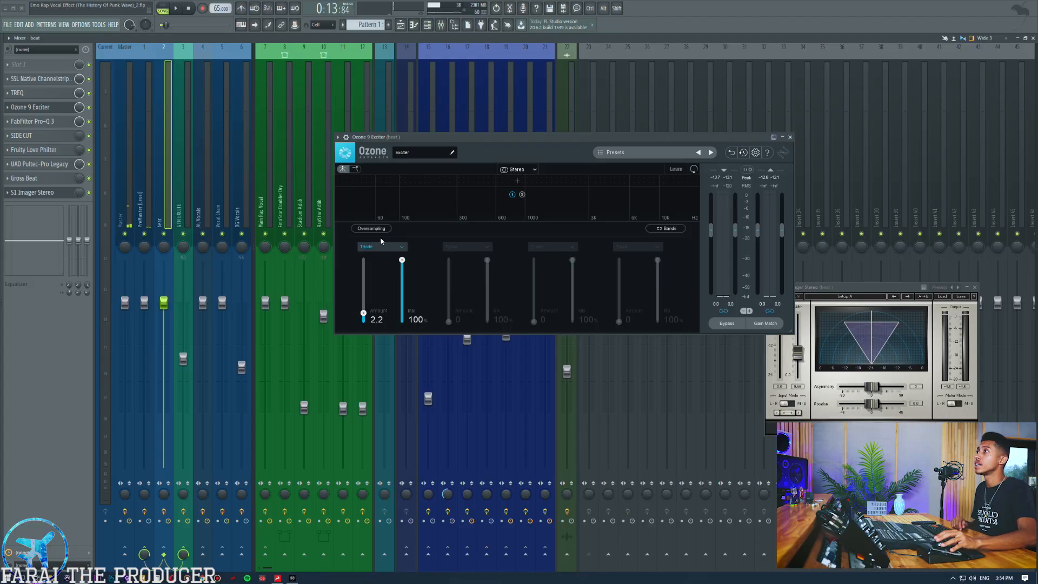
click(382, 246)
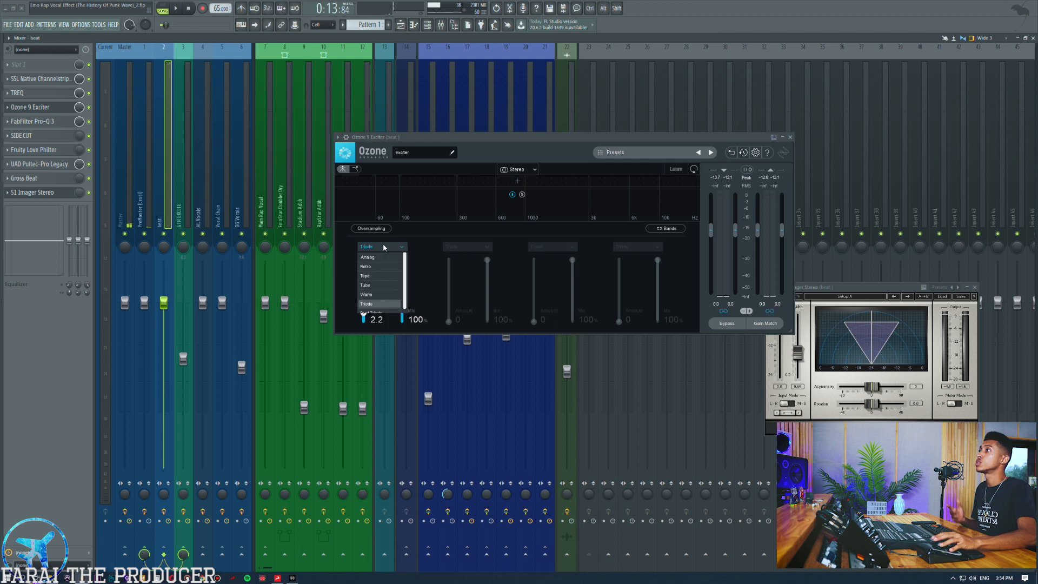
click(433, 233)
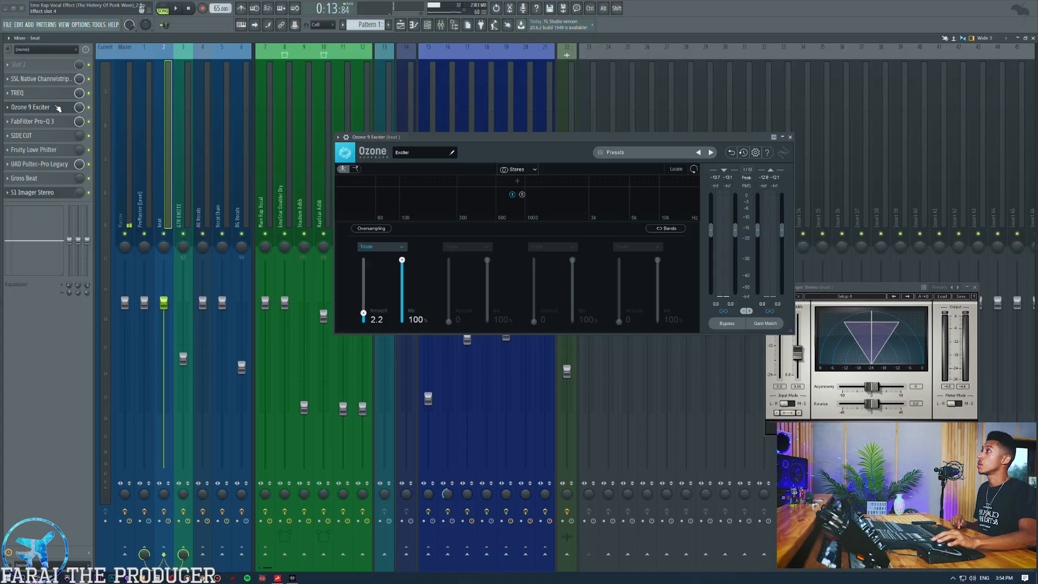
- Switch from Ozone 9 Exciter to FabFilter Pro-Q 3 on the beat track and inspect its cut and boost bands
click(58, 109)
click(52, 122)
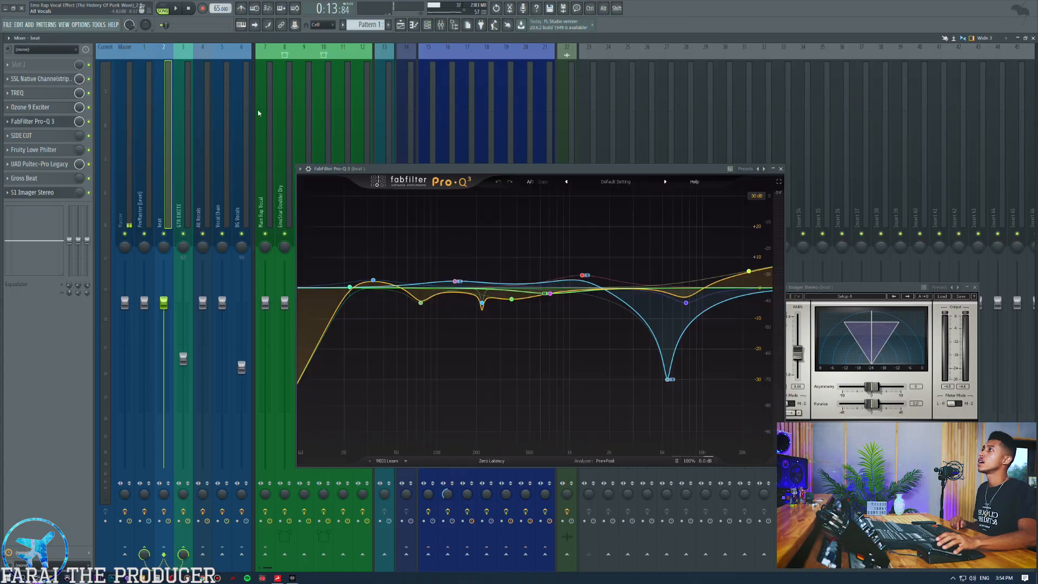
drag(438, 170, 440, 126)
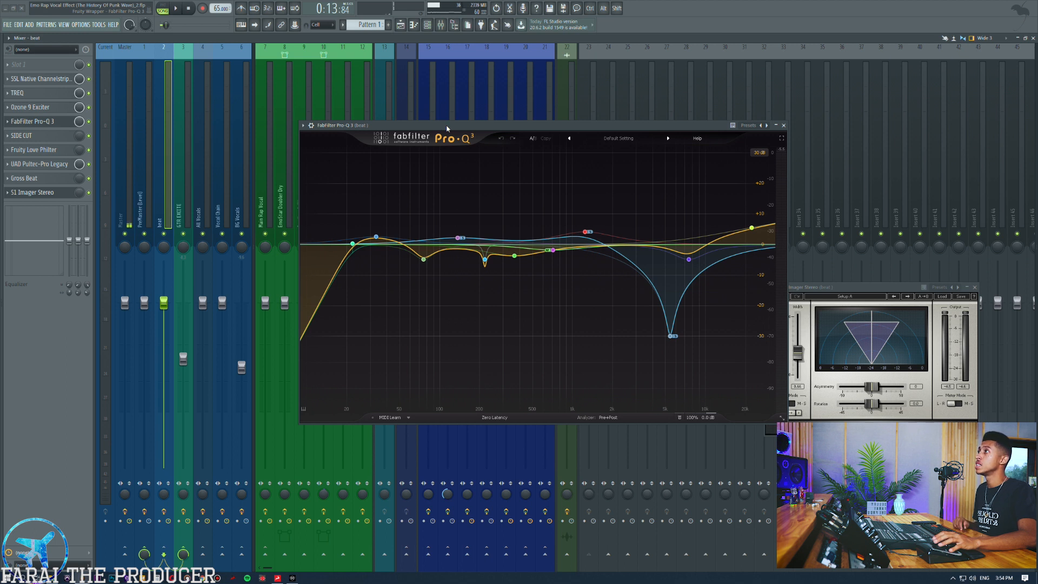
drag(447, 128, 447, 132)
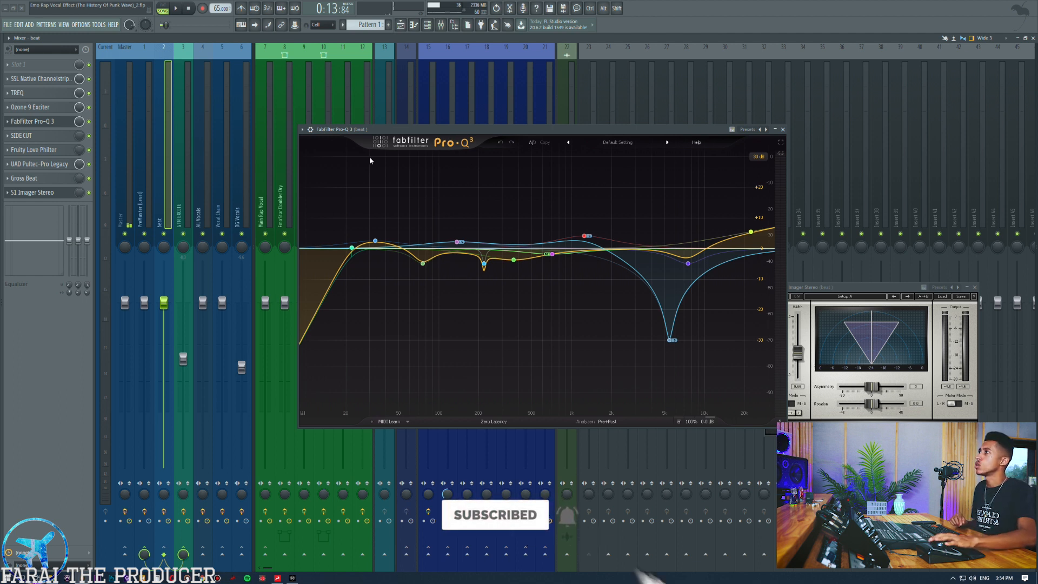
mouse_move(494, 257)
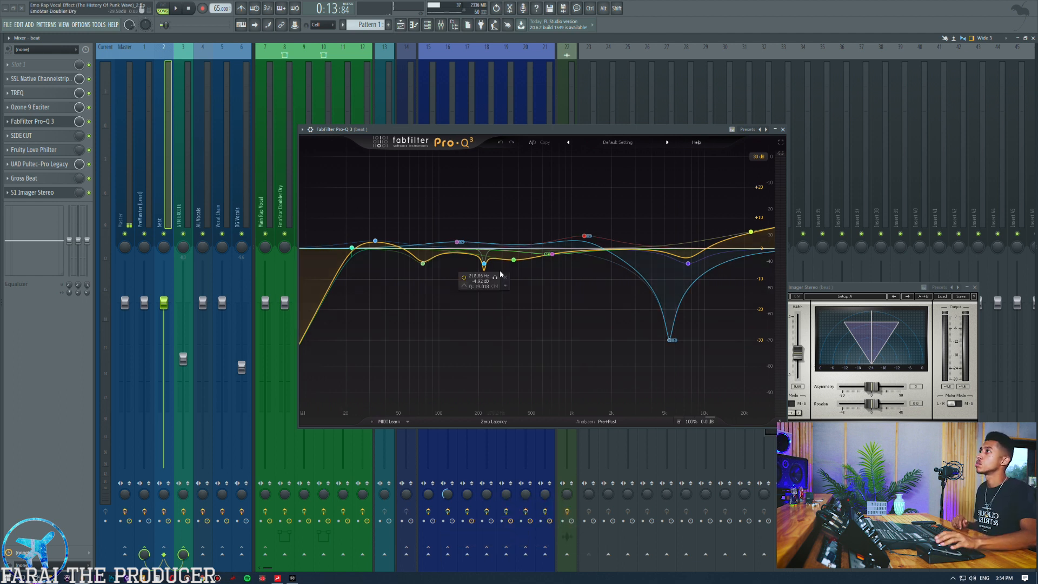
mouse_move(757, 233)
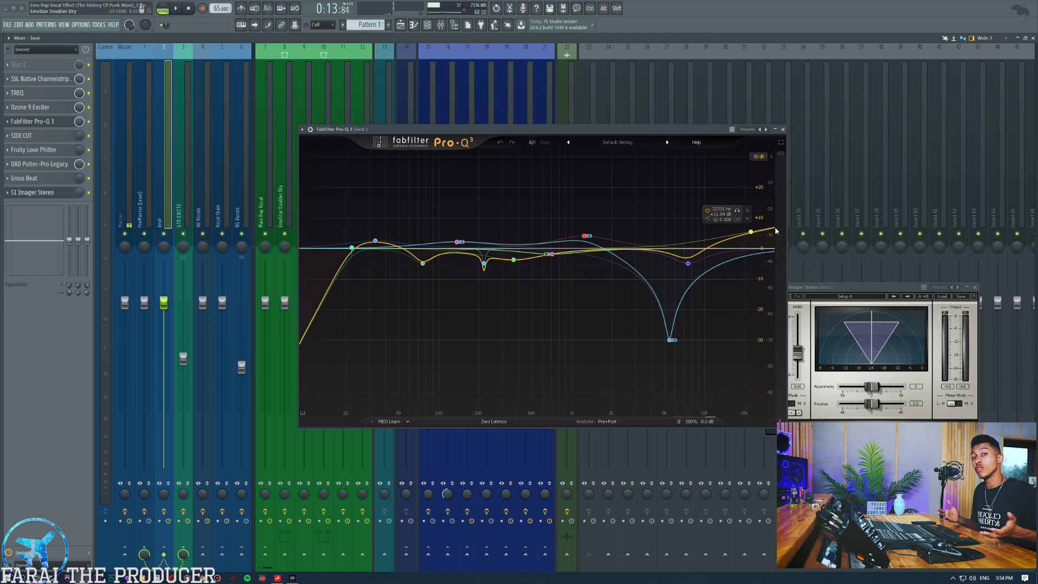
mouse_move(689, 264)
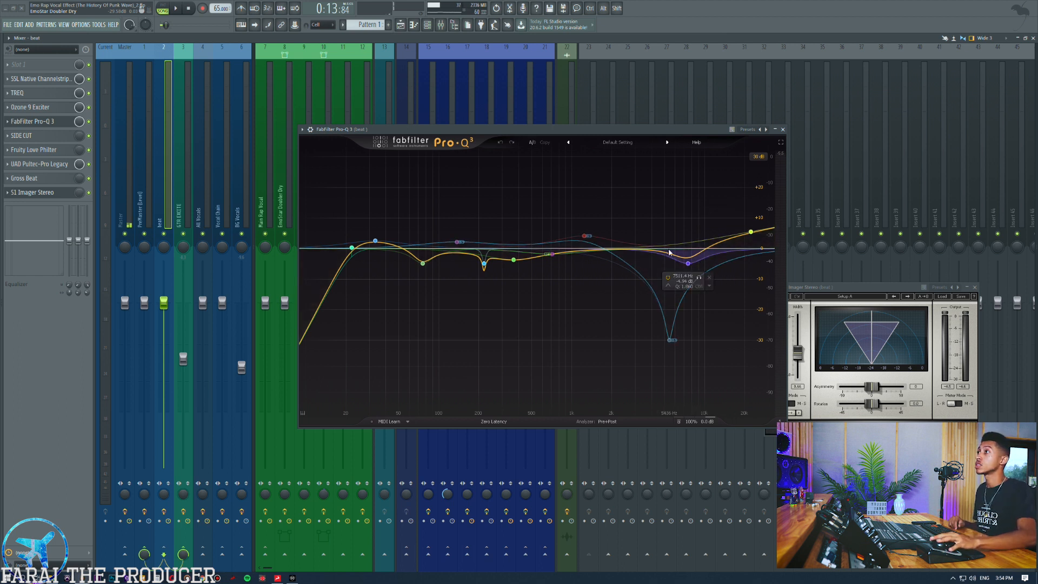
- Play the song and solo the deep -30 dB cut band in FabFilter Pro-Q 3 to hear its range
mouse_move(672, 335)
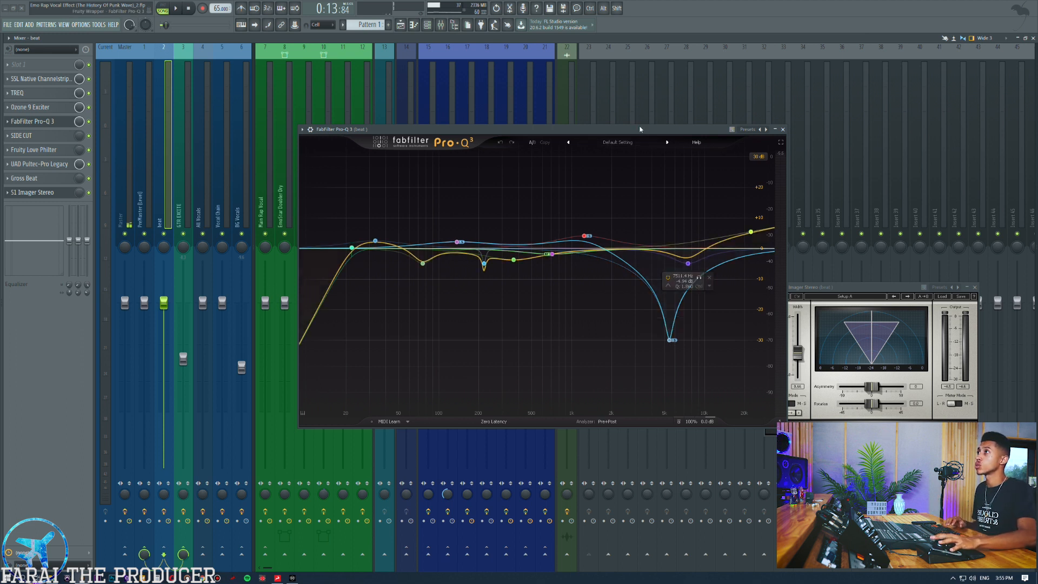
key(space)
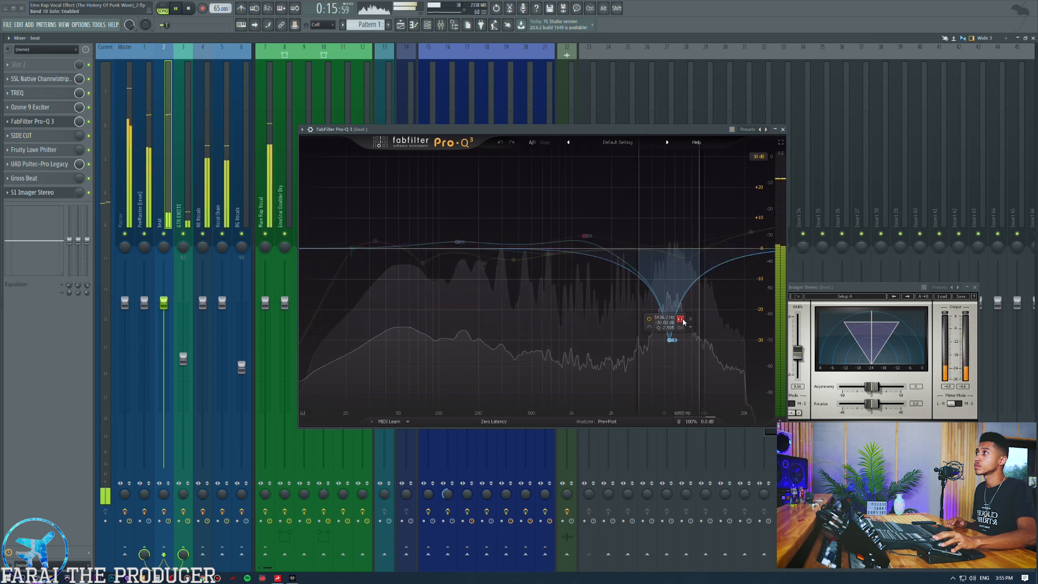
click(682, 320)
- Mute the Vocal Chain, main rap vocal, doubler and both adlib tracks so the beat can be heard alone
click(222, 233)
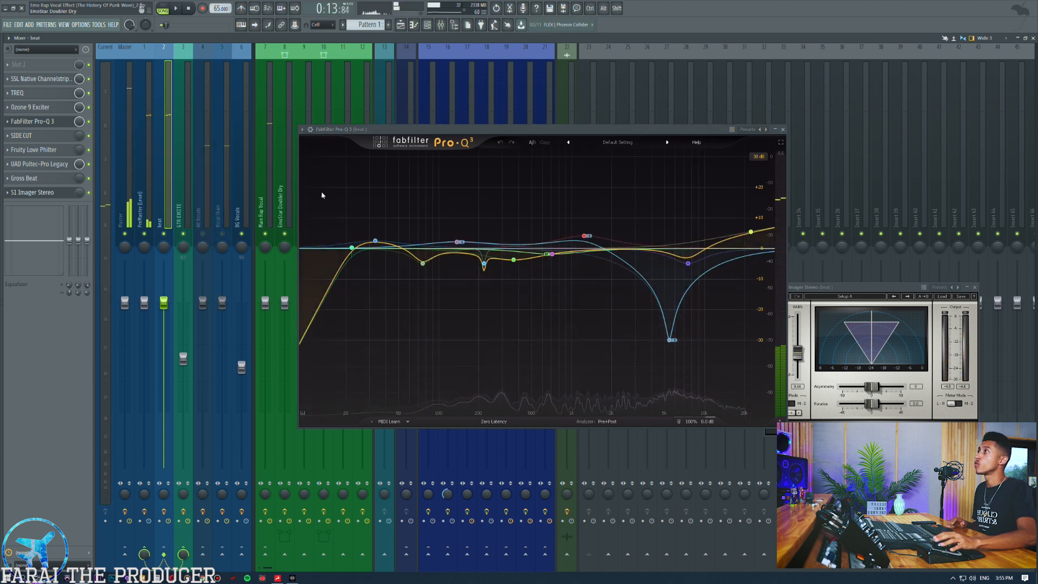
drag(394, 130, 433, 136)
click(265, 233)
click(285, 234)
click(305, 233)
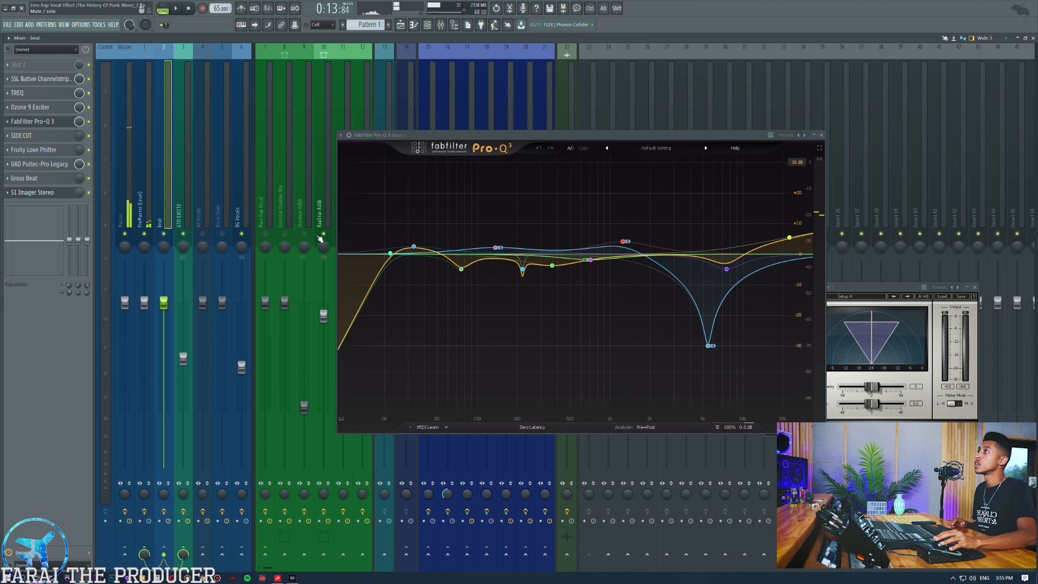
click(324, 233)
- Play the beat and audition the -30 dB cut by soloing the band and comparing it disabled and enabled
key(space)
mouse_move(711, 344)
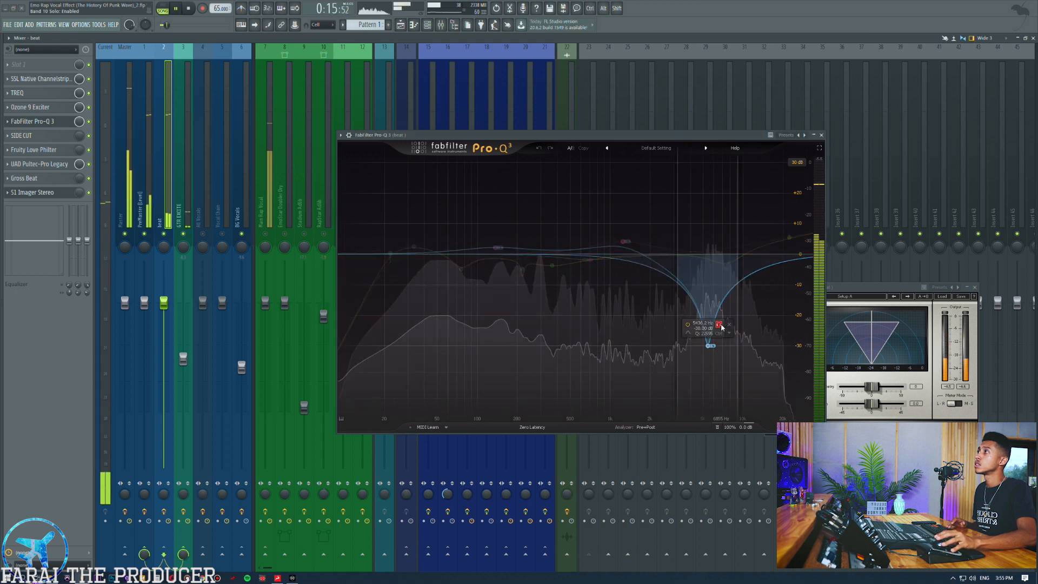
drag(559, 135, 857, 151)
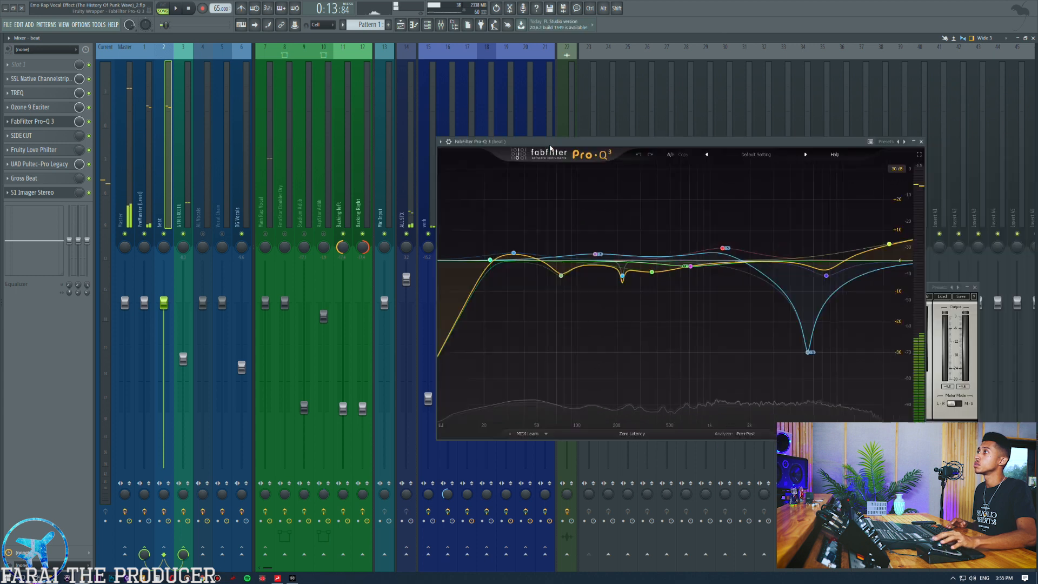
drag(551, 147, 449, 162)
key(space)
click(702, 344)
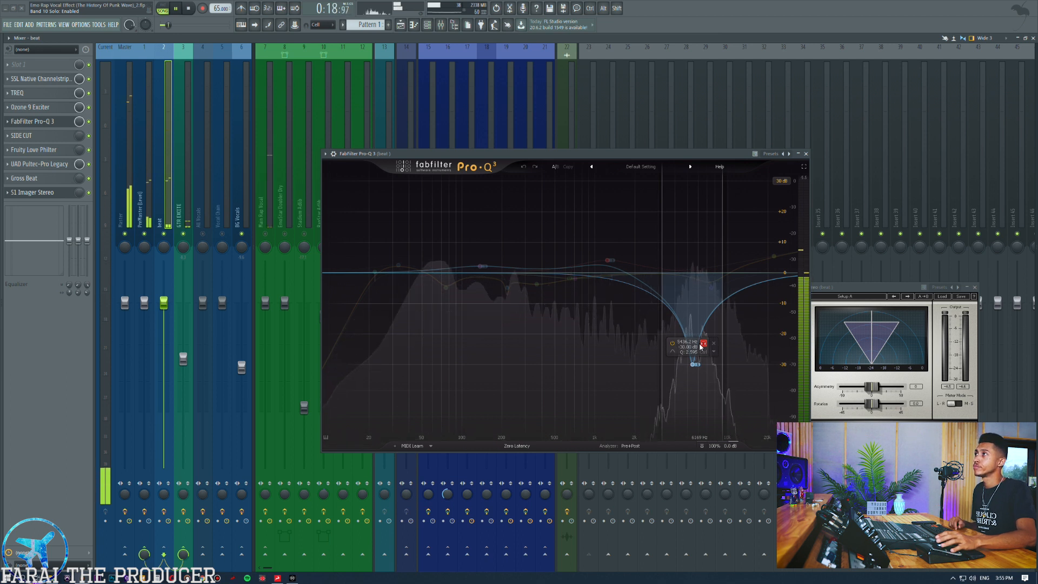
click(703, 344)
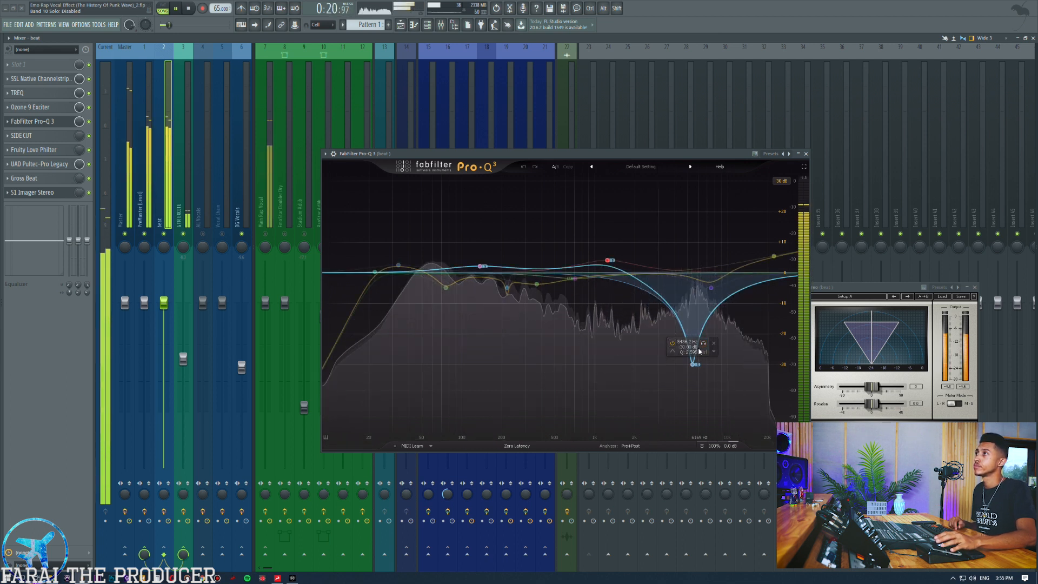
click(673, 344)
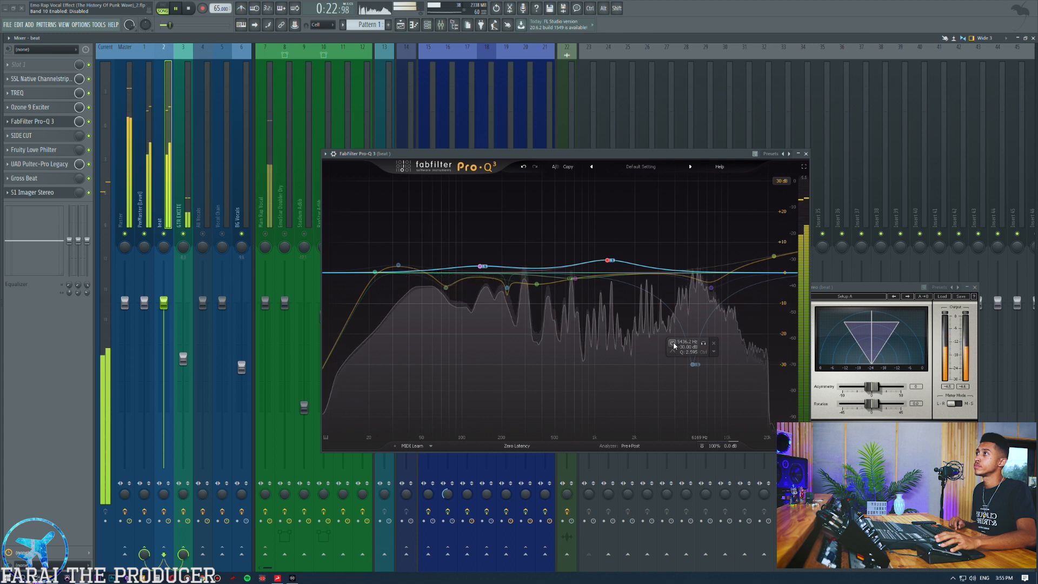
click(673, 344)
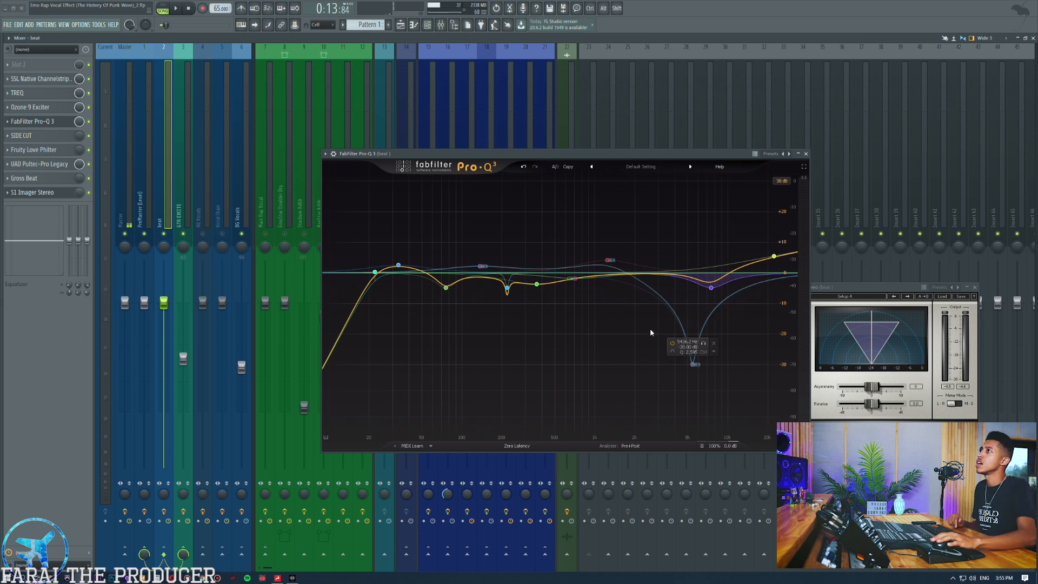
- Inspect the -30 dB cut and the high-mid boost band, and briefly check SSL Native Channelstrip on the beat track
click(694, 364)
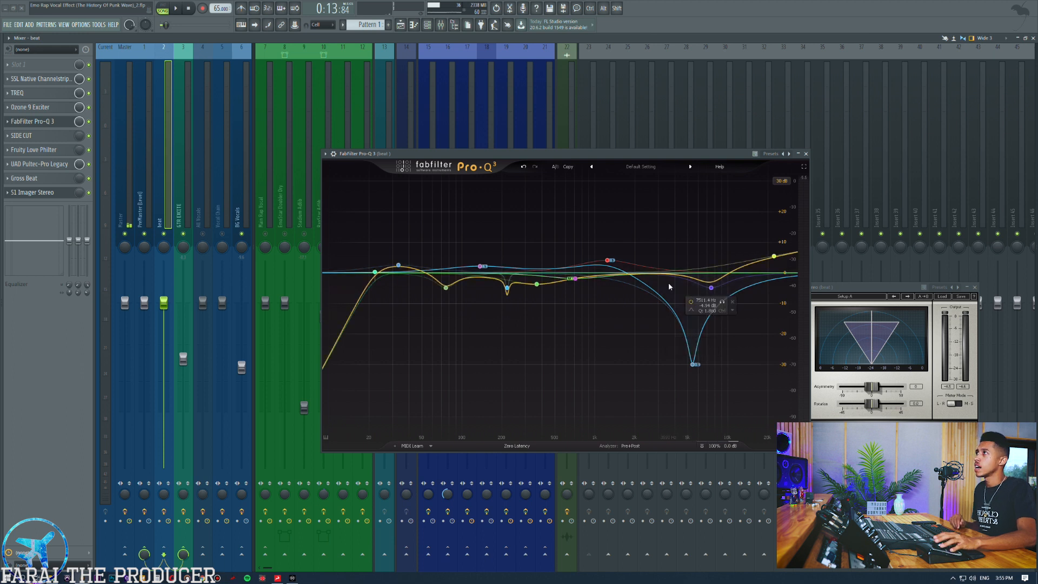
click(609, 262)
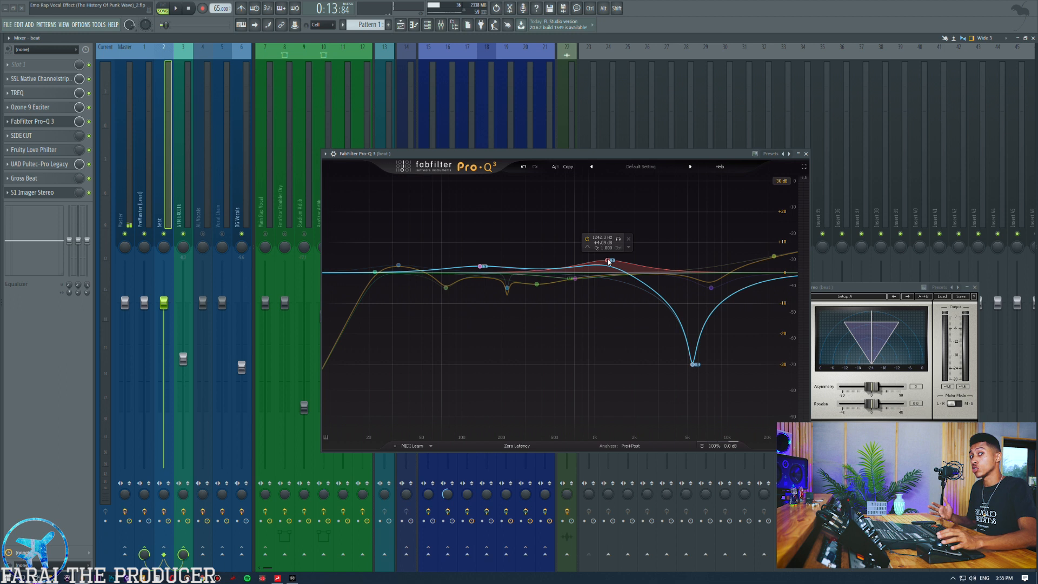
click(53, 79)
click(759, 101)
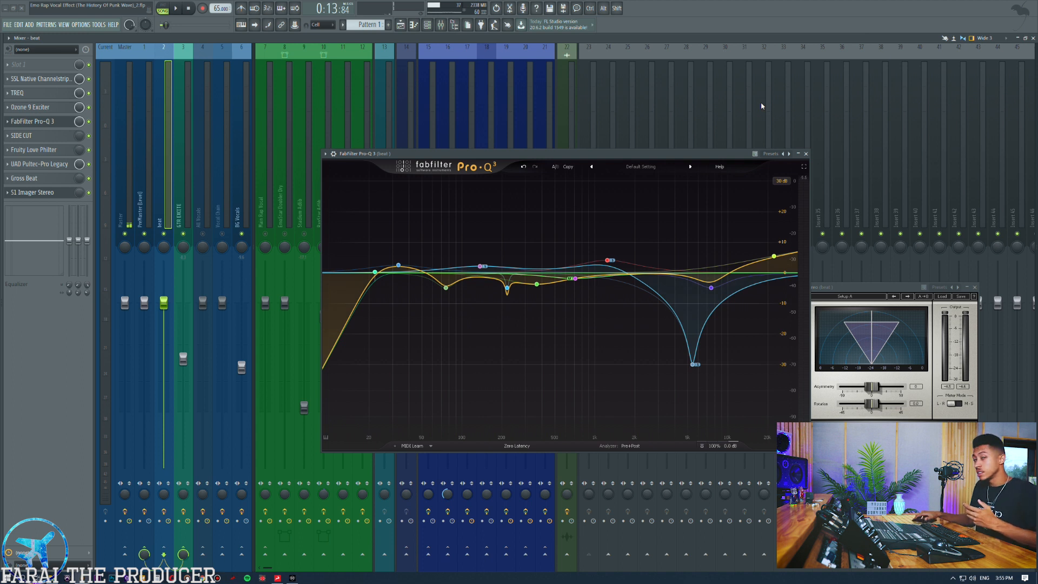
- Play the beat and solo the roughly +4 dB high-mid boost band, ending the solo after listening
mouse_move(610, 260)
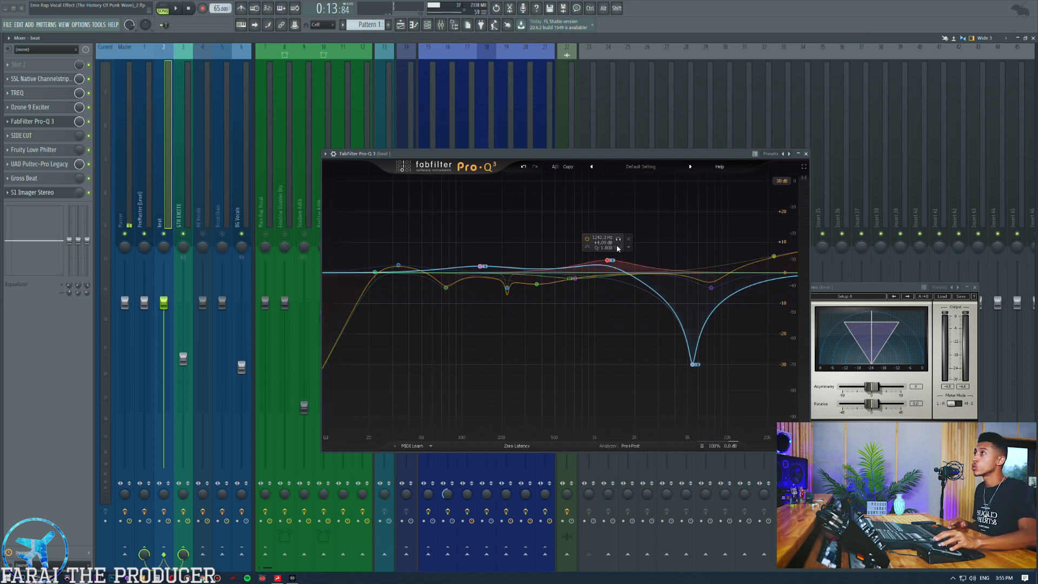
key(space)
click(618, 239)
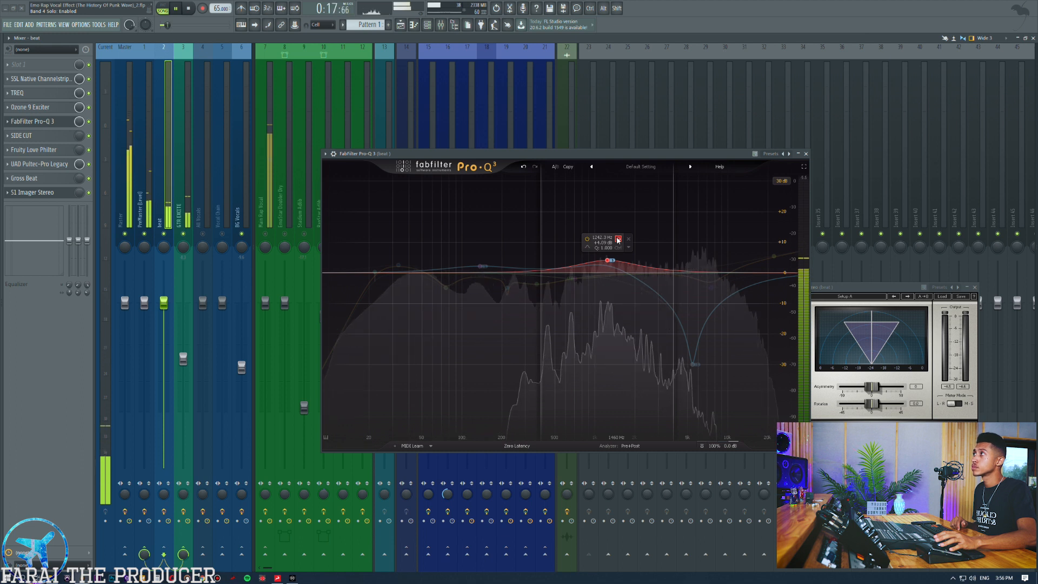
click(618, 240)
- Audition the beat with the -30 dB cut, high-mid boost and low-mid boost bands bypassed, and re-enable all three
click(587, 238)
click(672, 343)
mouse_move(476, 265)
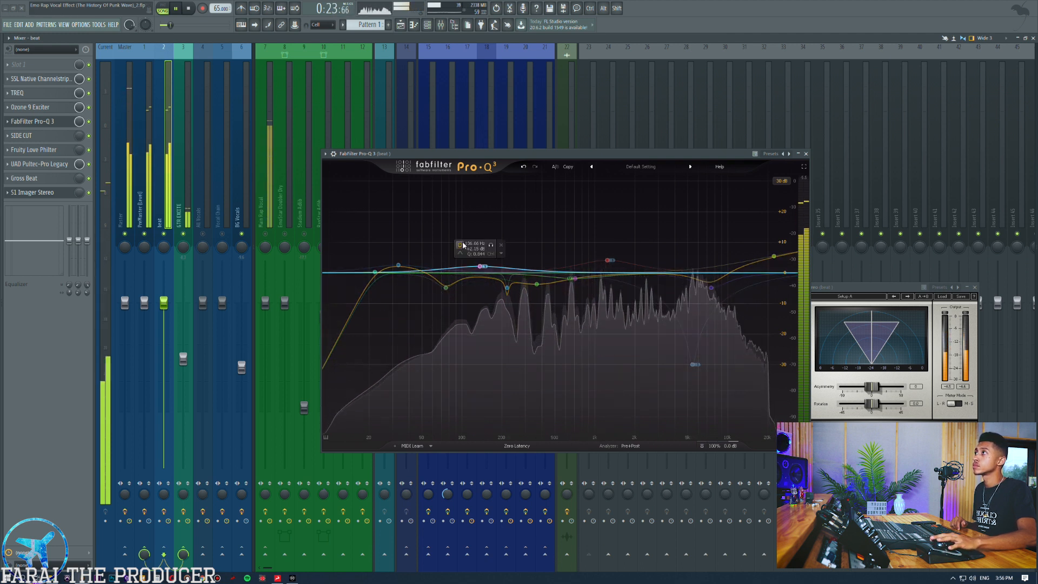
click(460, 244)
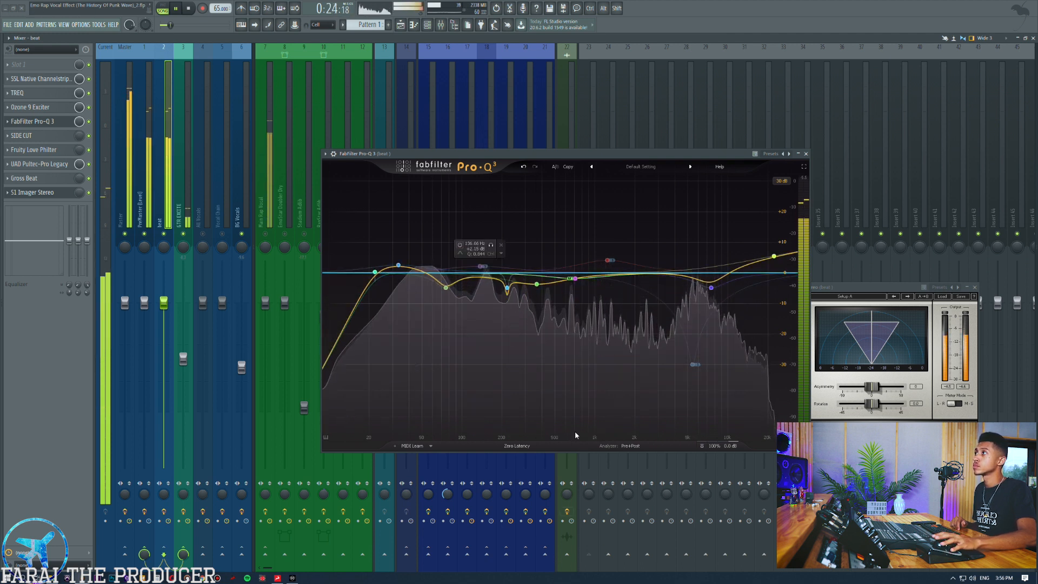
click(543, 155)
key(space)
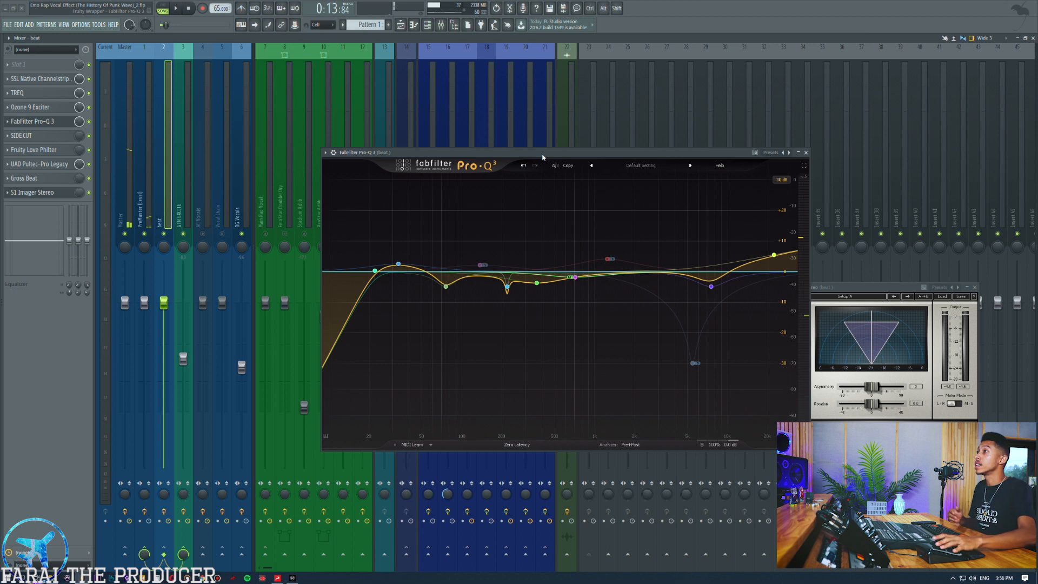
mouse_move(481, 267)
click(456, 242)
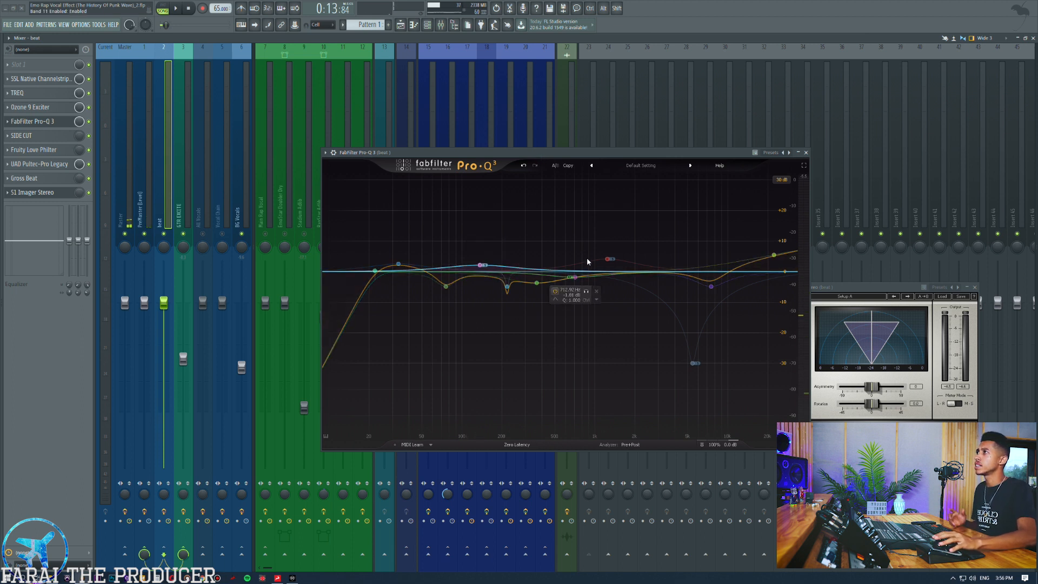
click(589, 239)
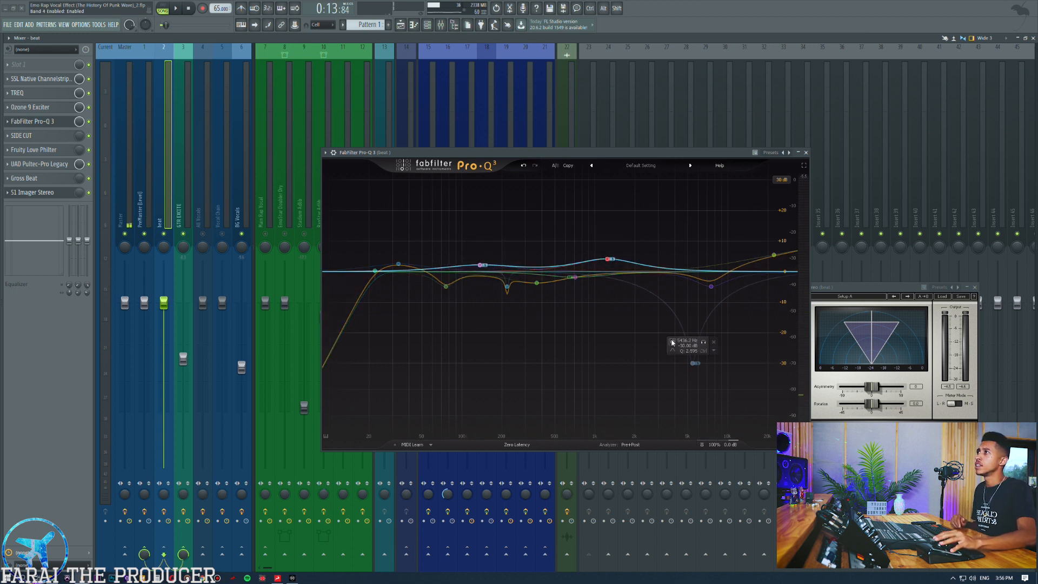
click(673, 341)
- Play the beat and solo the low-mid boost band, comparing it with the full equalized beat before stopping playback
mouse_move(472, 249)
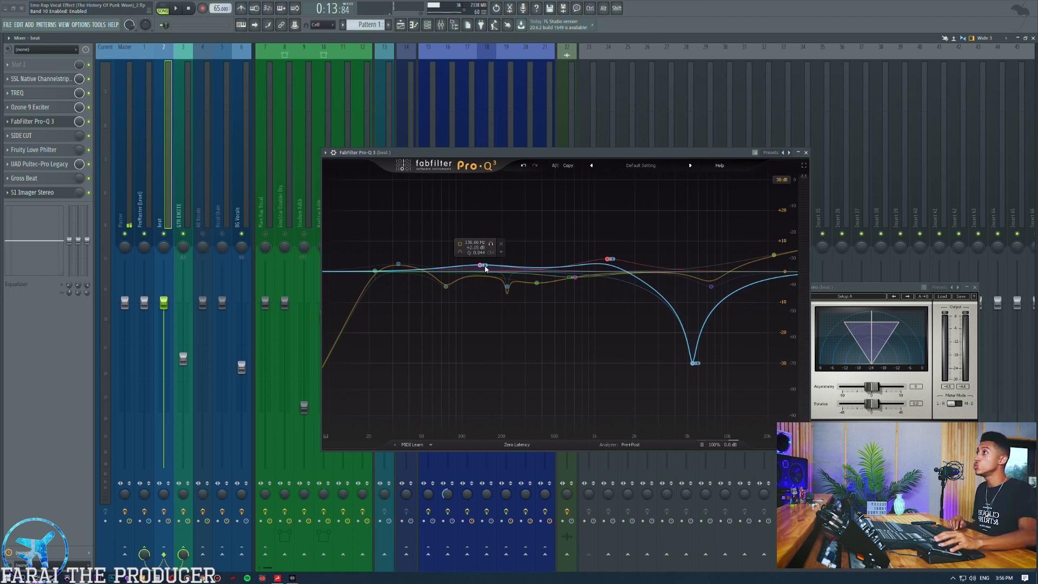
key(space)
click(491, 247)
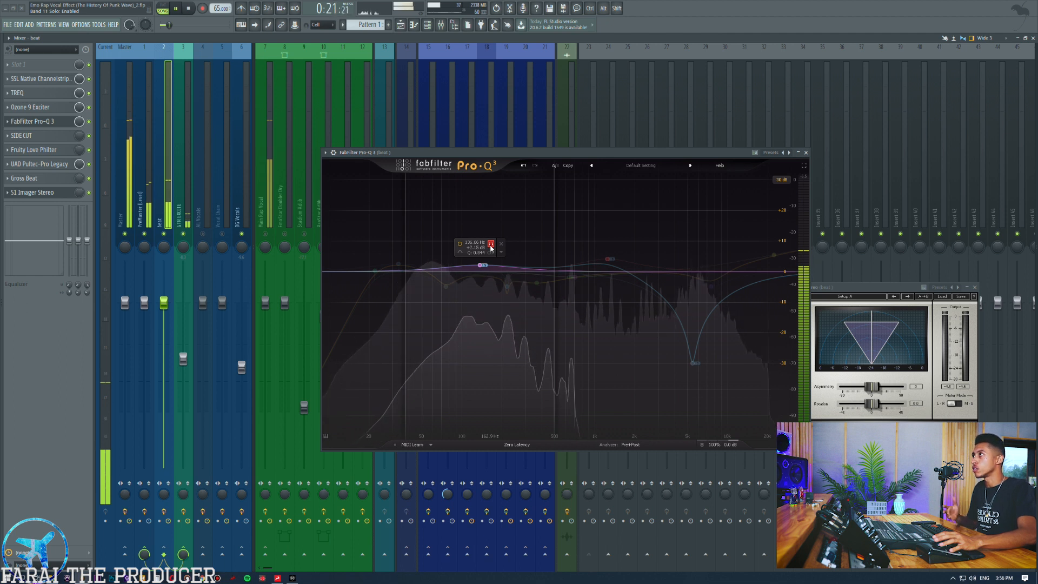
click(491, 246)
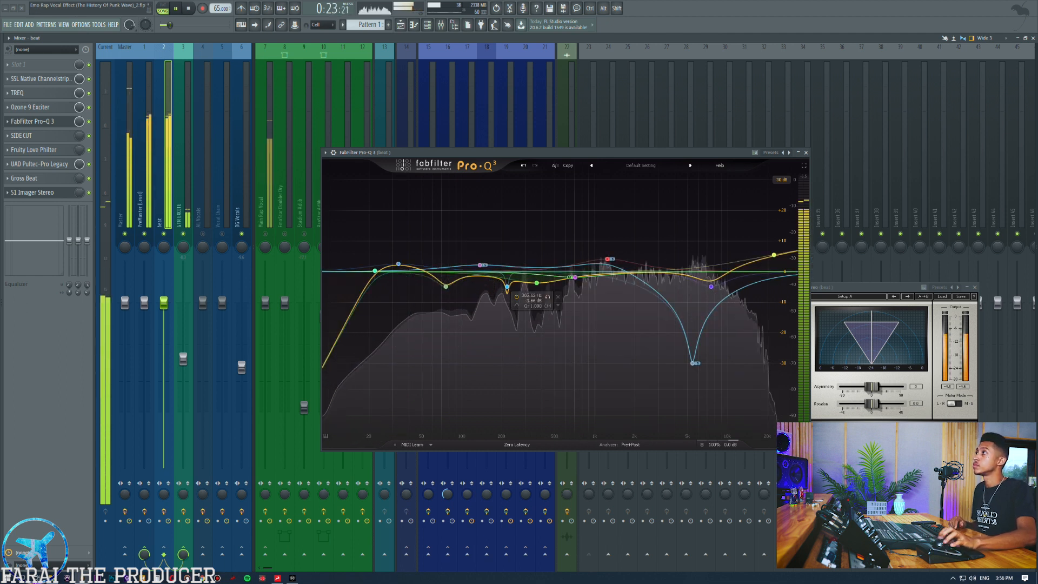
key(space)
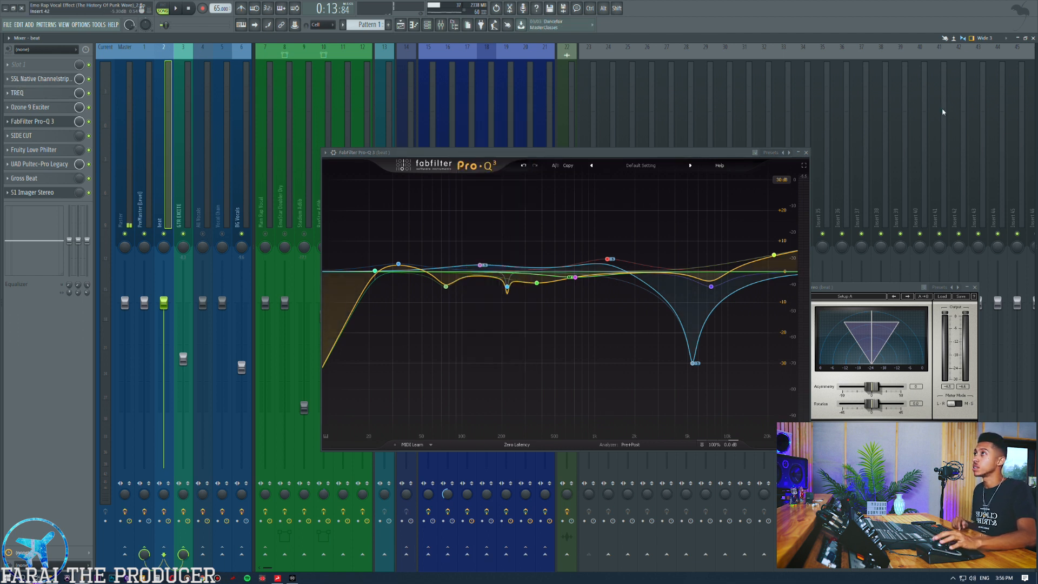
- Close FabFilter Pro-Q 3 and open UAD Pultec-Pro Legacy on the beat track
click(806, 153)
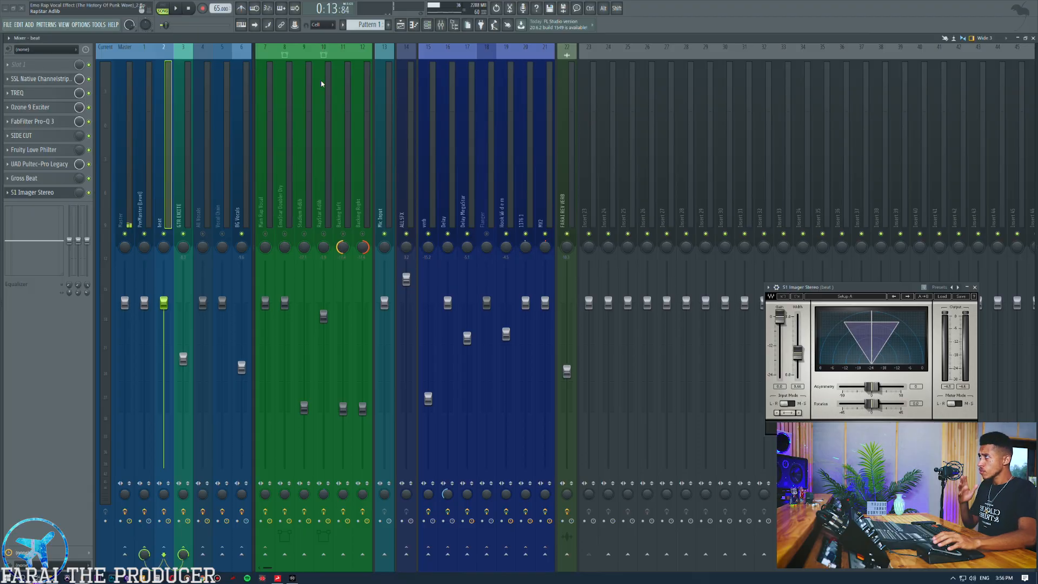
click(46, 167)
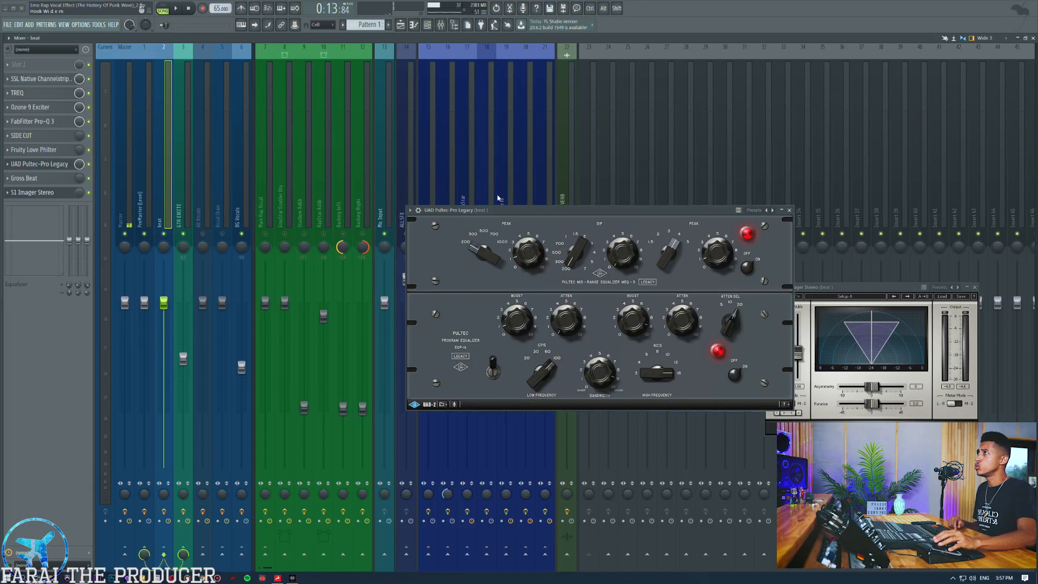
- Close UAD Pultec-Pro Legacy and open the SIDE CUT equalizer on the beat track, keeping its window clear of the channels
click(477, 158)
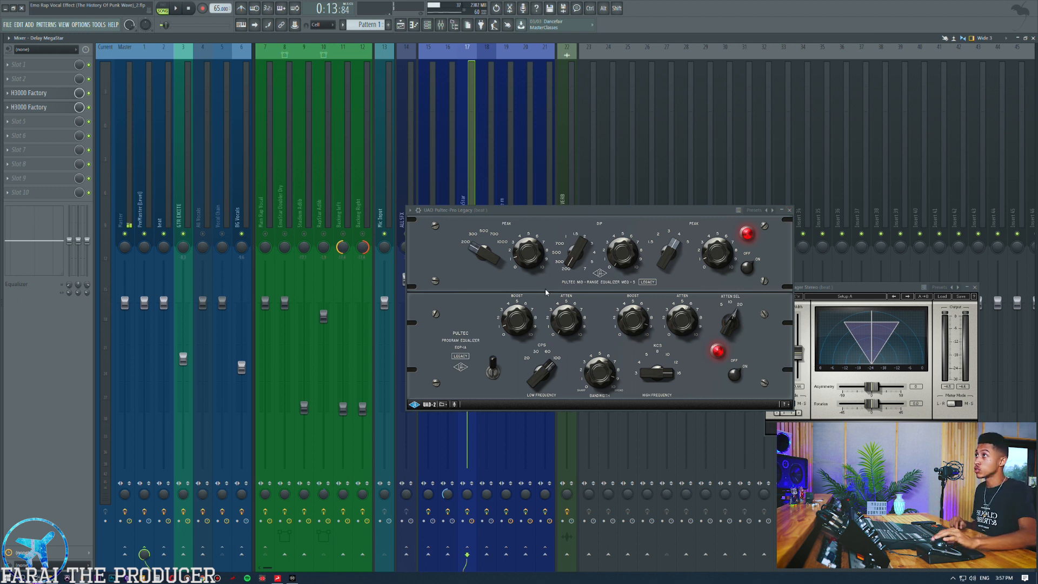
click(791, 210)
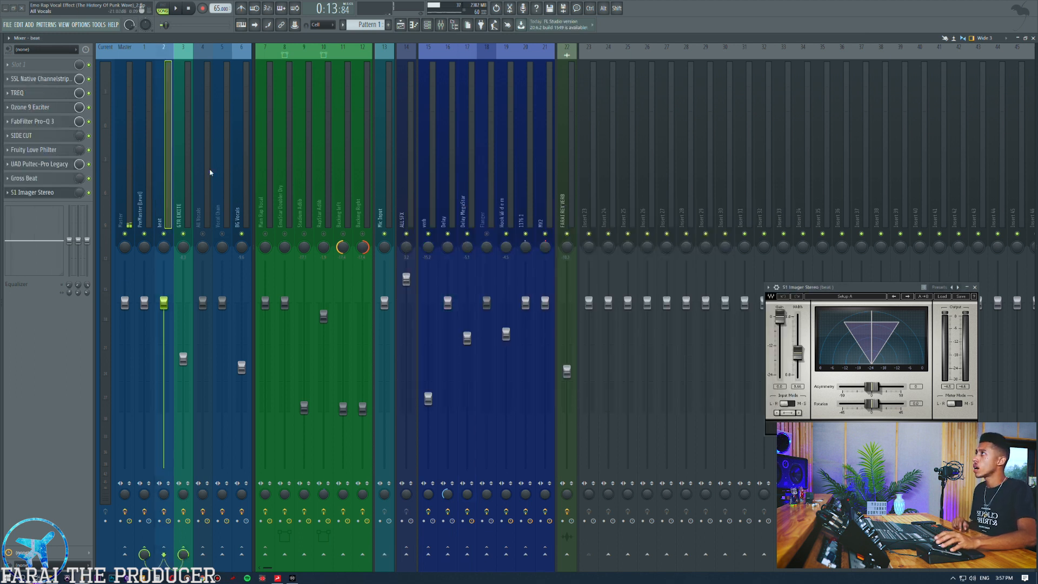
click(48, 137)
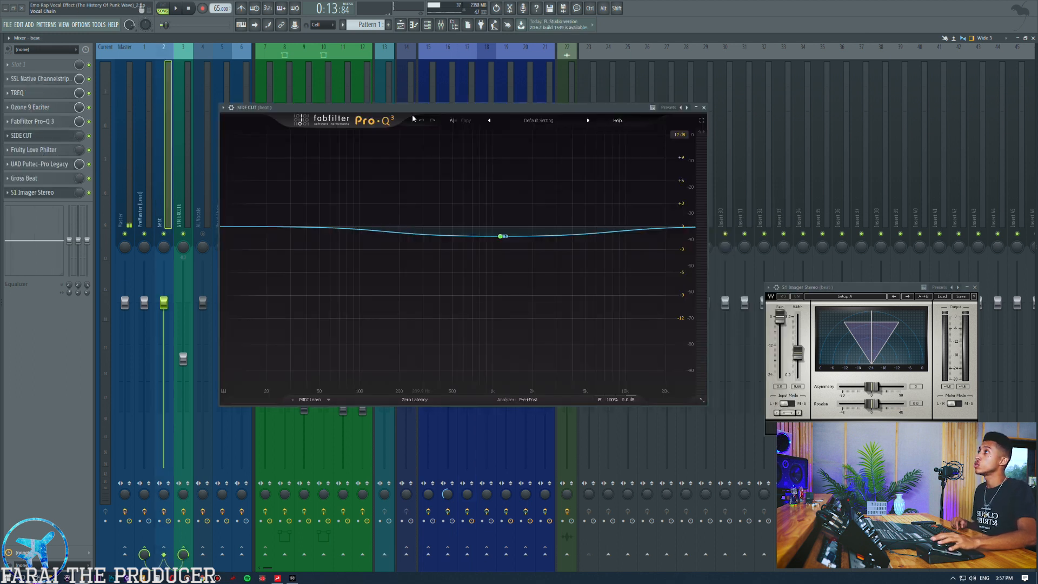
drag(413, 107, 584, 106)
- Show the arrangement and play it from 0:27:00, just before the first SIDE CUT automation block, stopping after a short listen
click(401, 24)
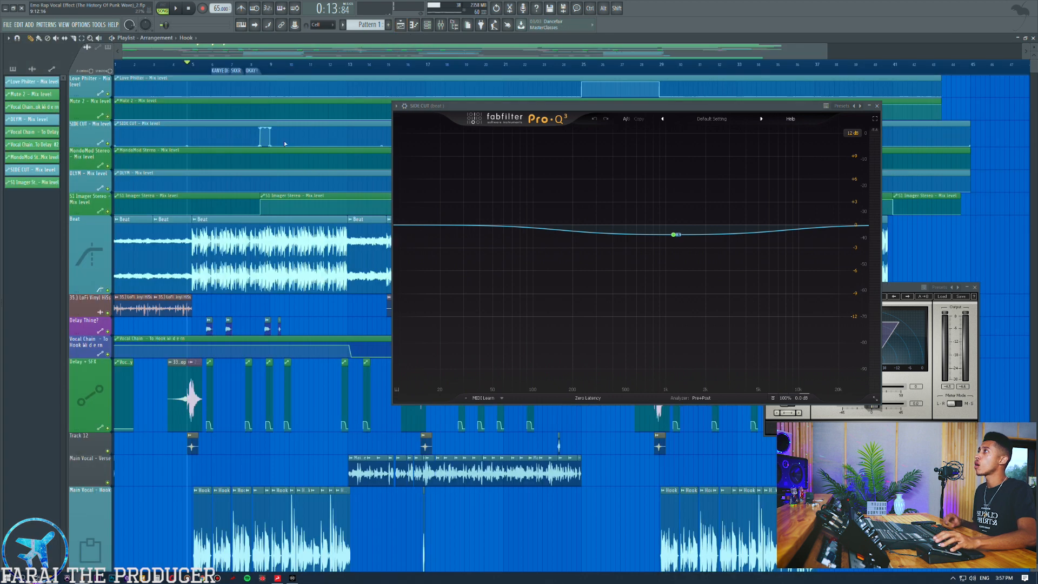
scroll(264, 72, up, 5)
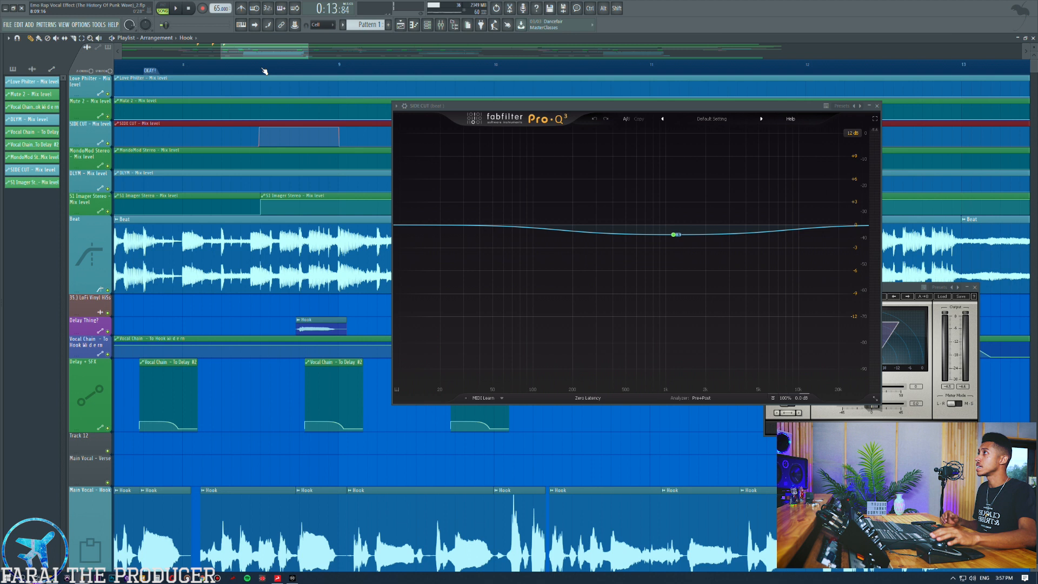
click(261, 251)
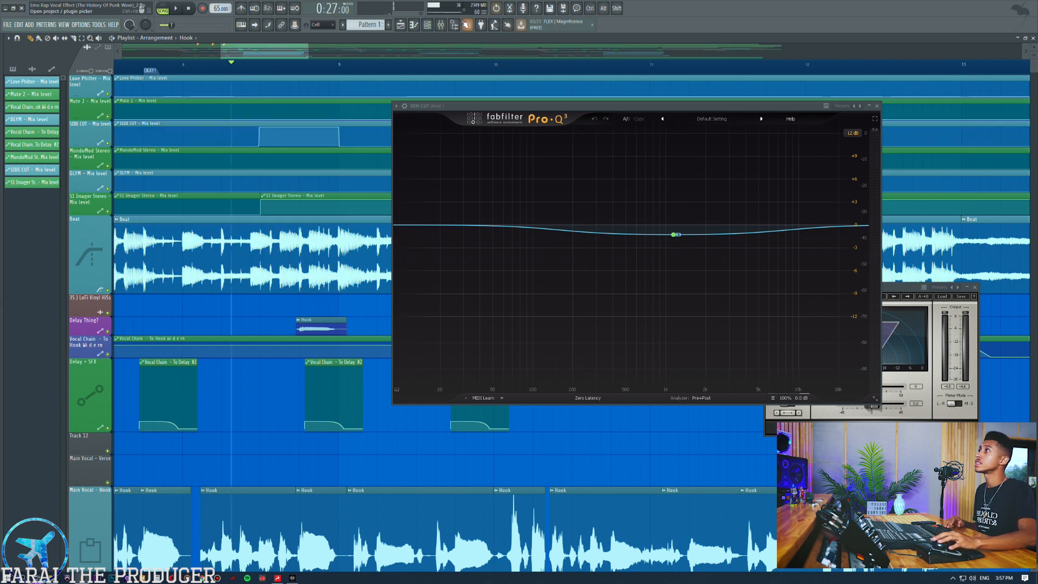
click(441, 25)
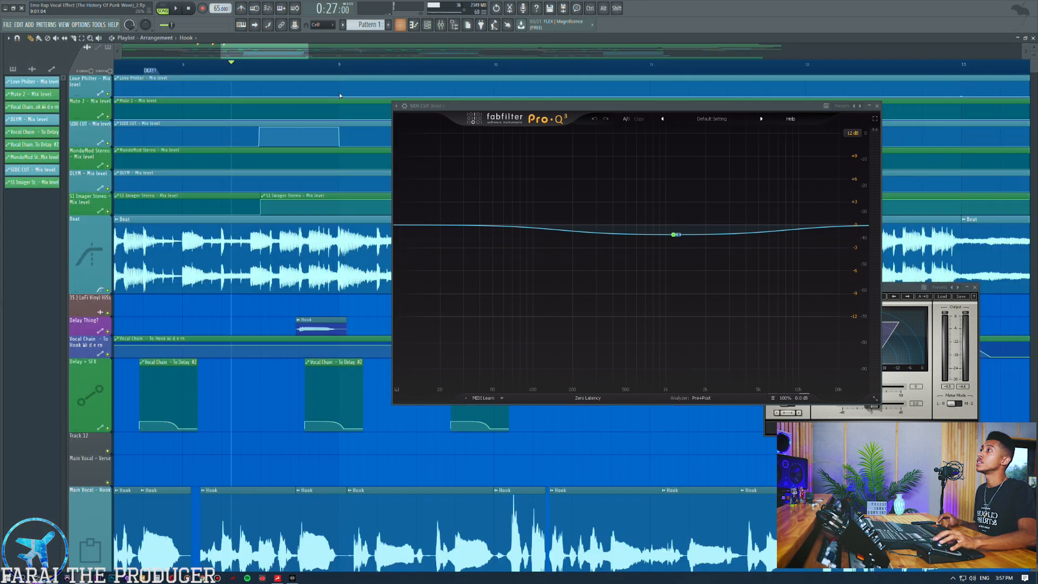
click(401, 25)
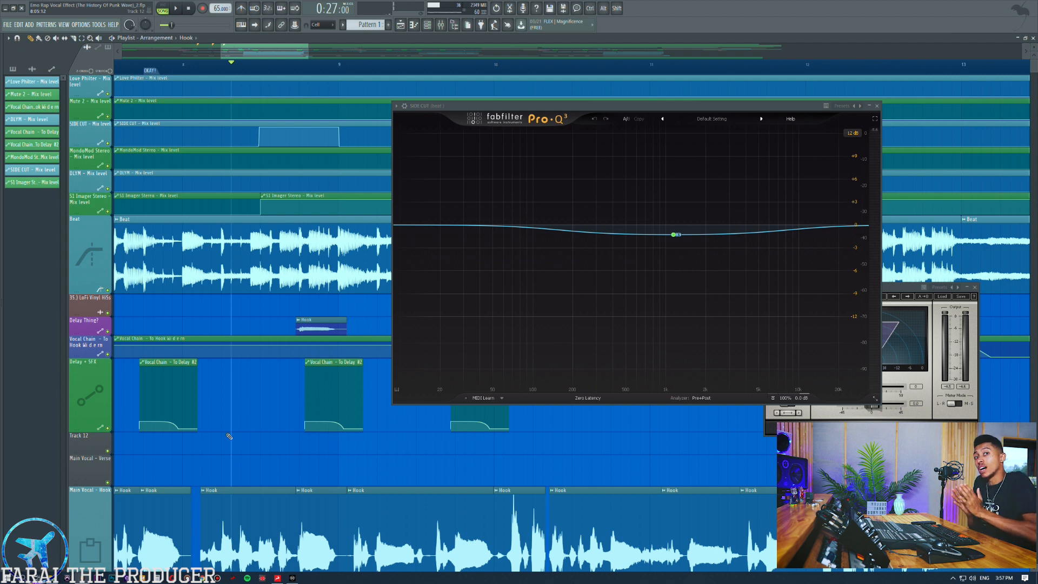
key(space)
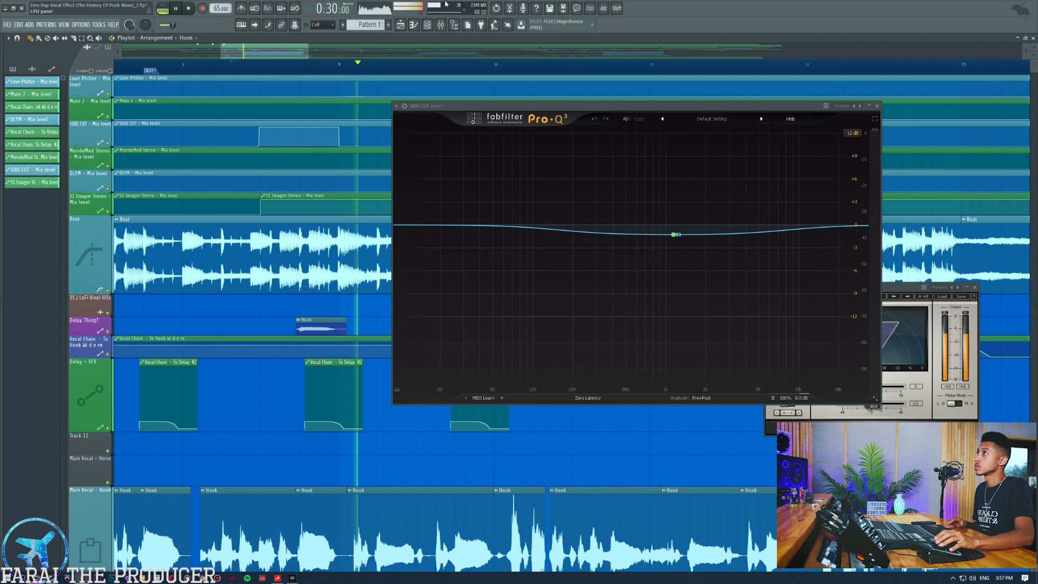
key(space)
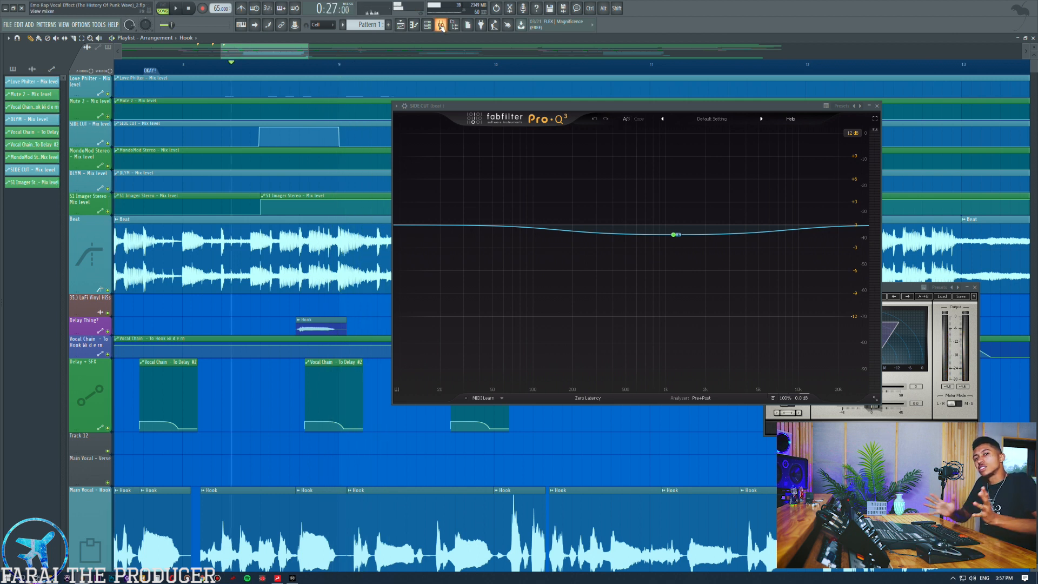
- Inspect the SIDE CUT equalizer curve, reveal all its automation blocks in the arrangement, and replay the first block beside the analyzer
click(441, 26)
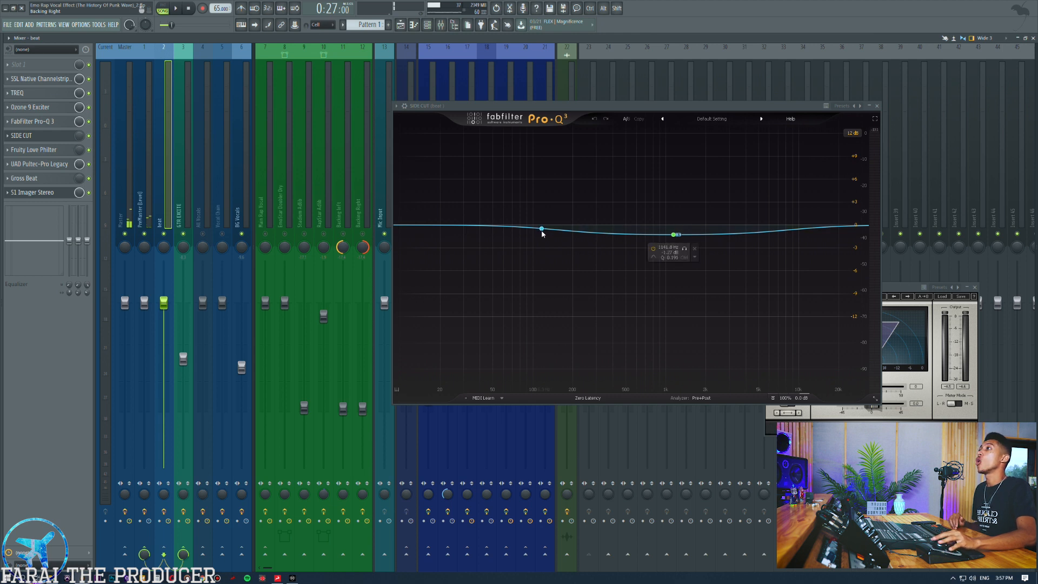
click(400, 26)
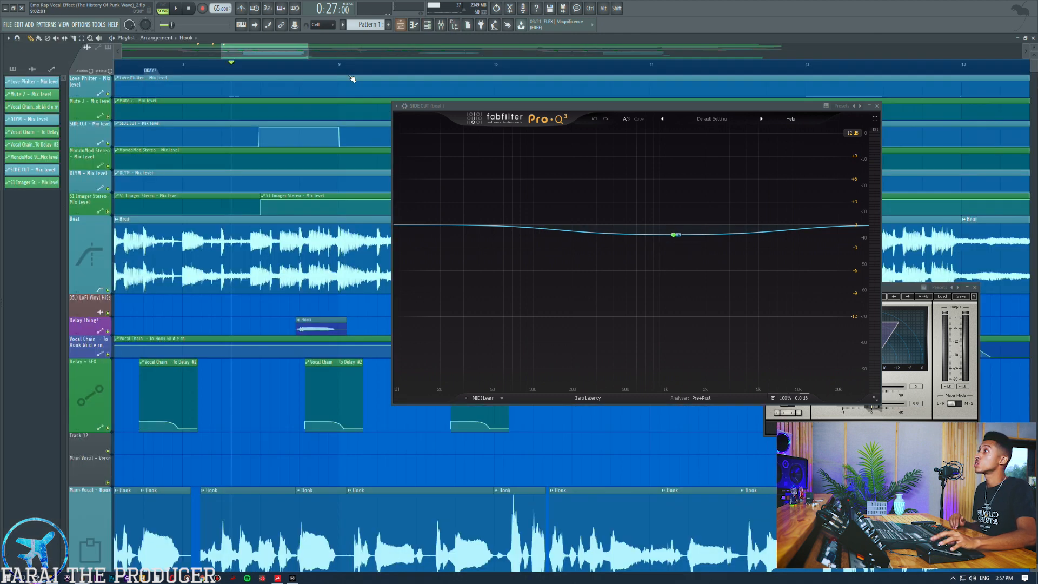
scroll(351, 78, down, 5)
drag(440, 106, 373, 224)
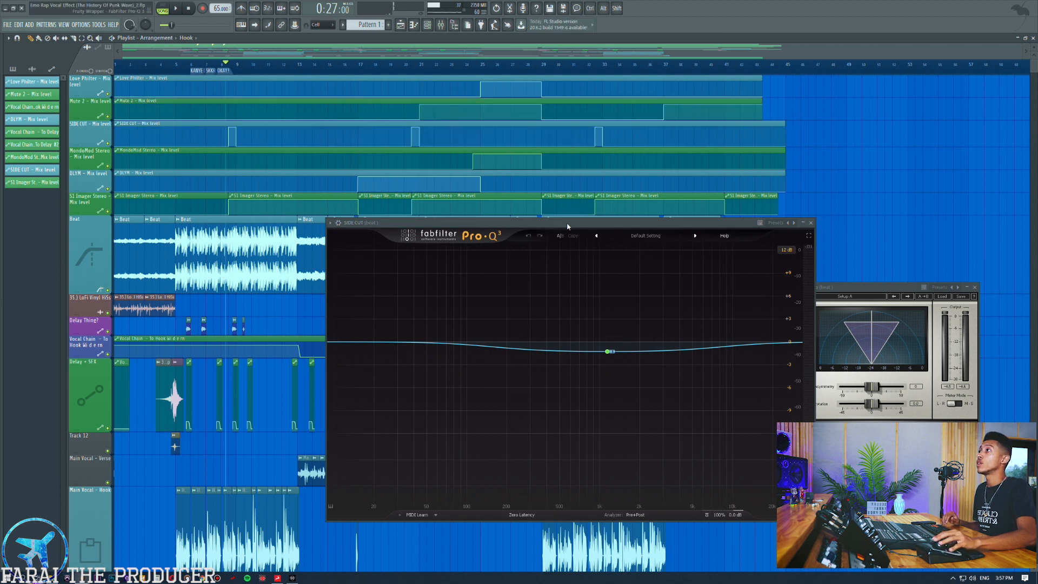
drag(592, 222, 551, 185)
key(space)
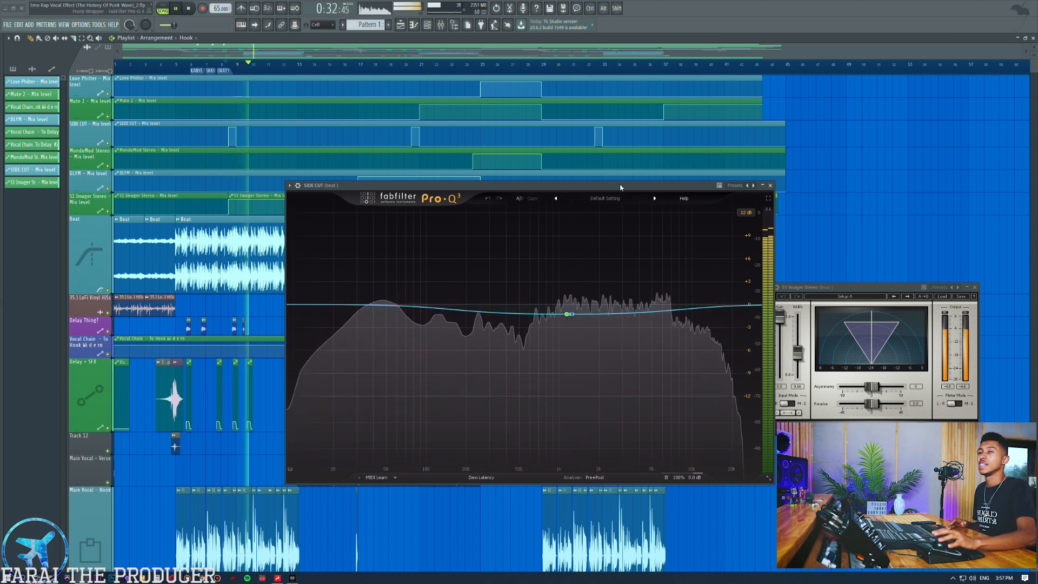
key(space)
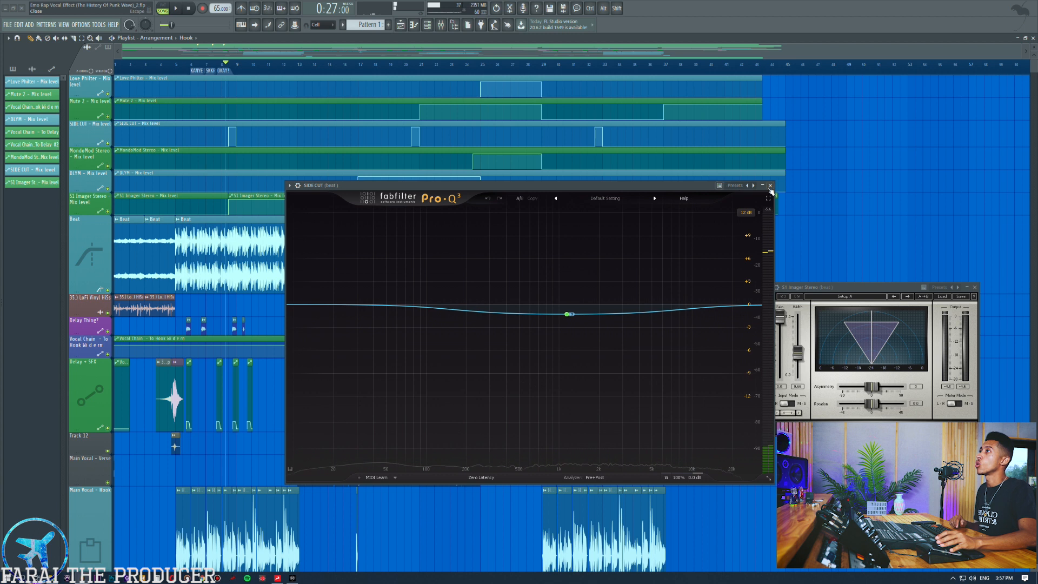
- Close the SIDE CUT equalizer, briefly view Gross Beat on the beat track, and check the arrangement before returning to the mixer
key(F9)
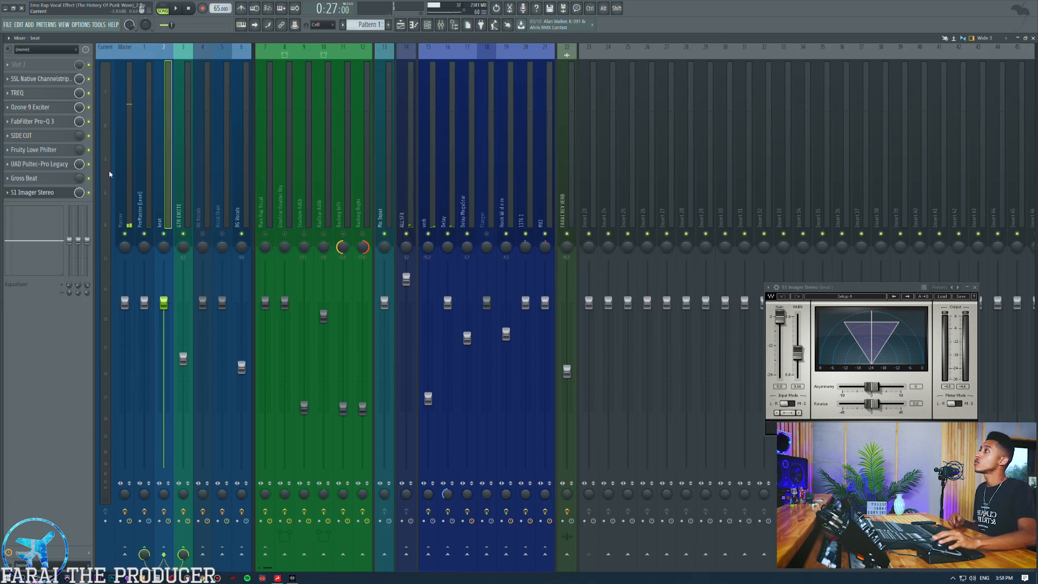
click(54, 180)
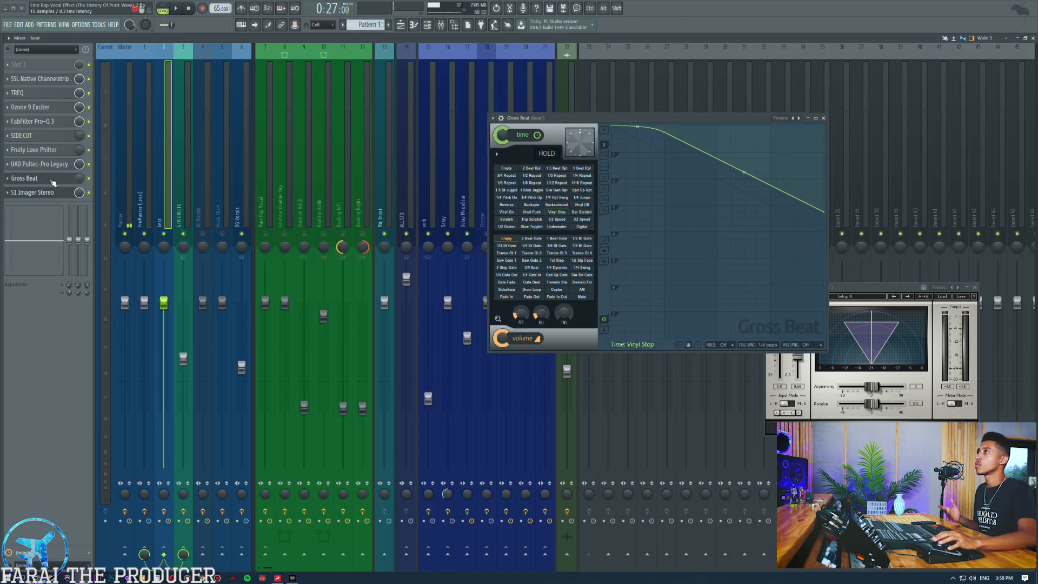
click(53, 182)
key(F5)
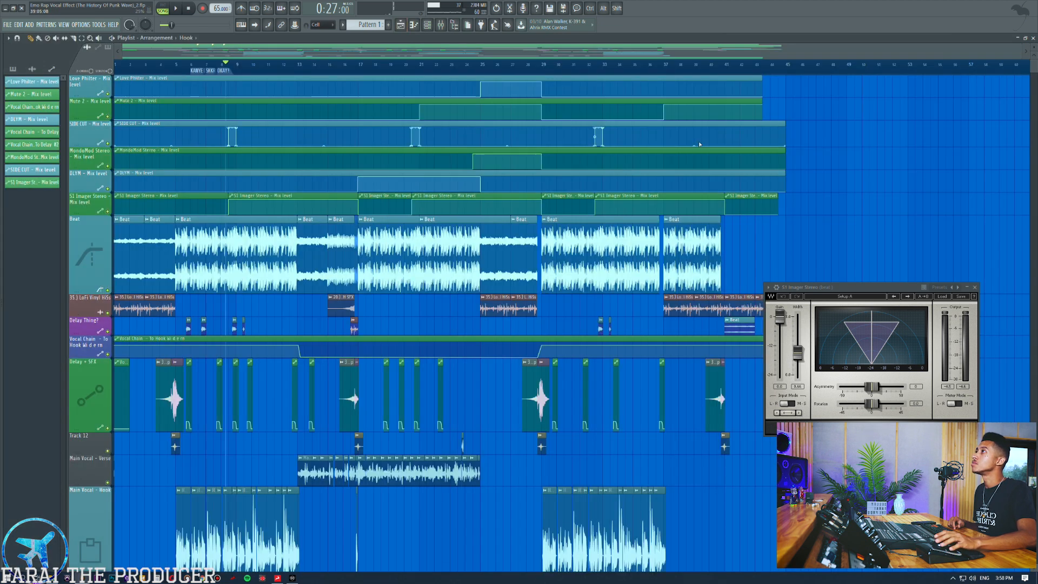
click(440, 27)
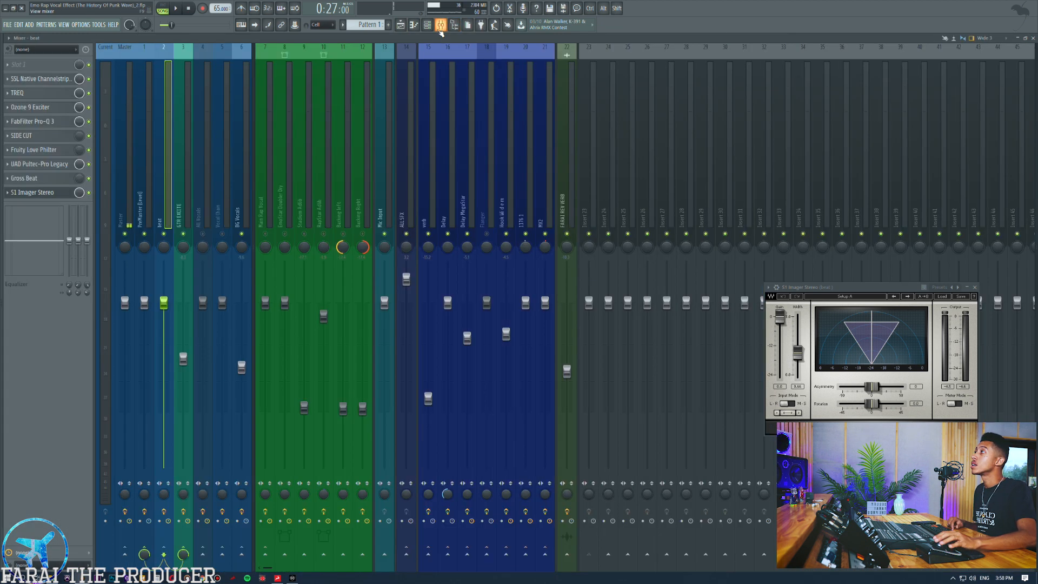
- Place the S1 Imager Stereo window beside the arrangement and set the playhead at 0:25:84, before the second S1 Imager automation clip
click(43, 192)
click(43, 193)
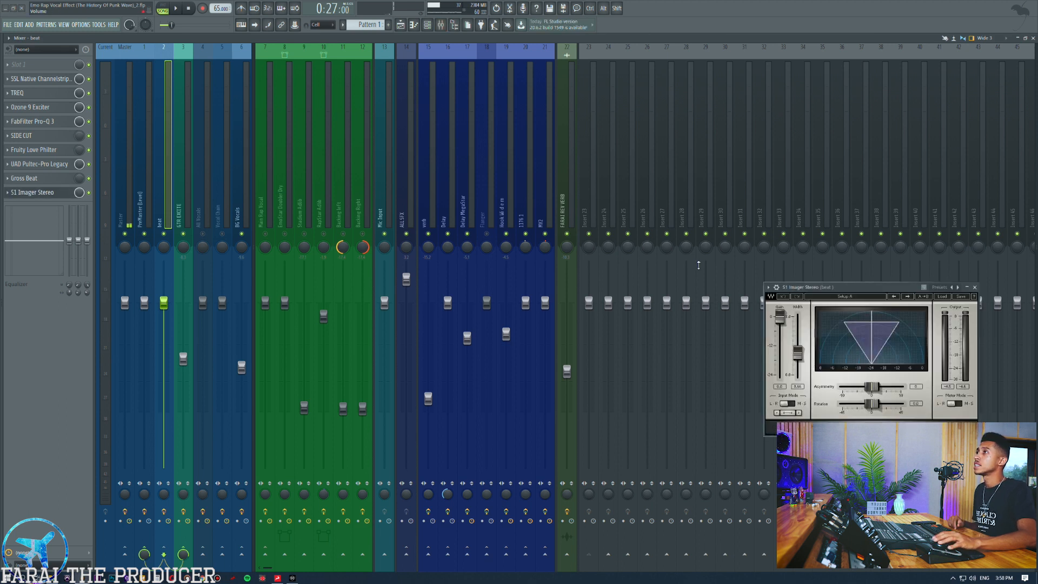
drag(819, 293, 704, 219)
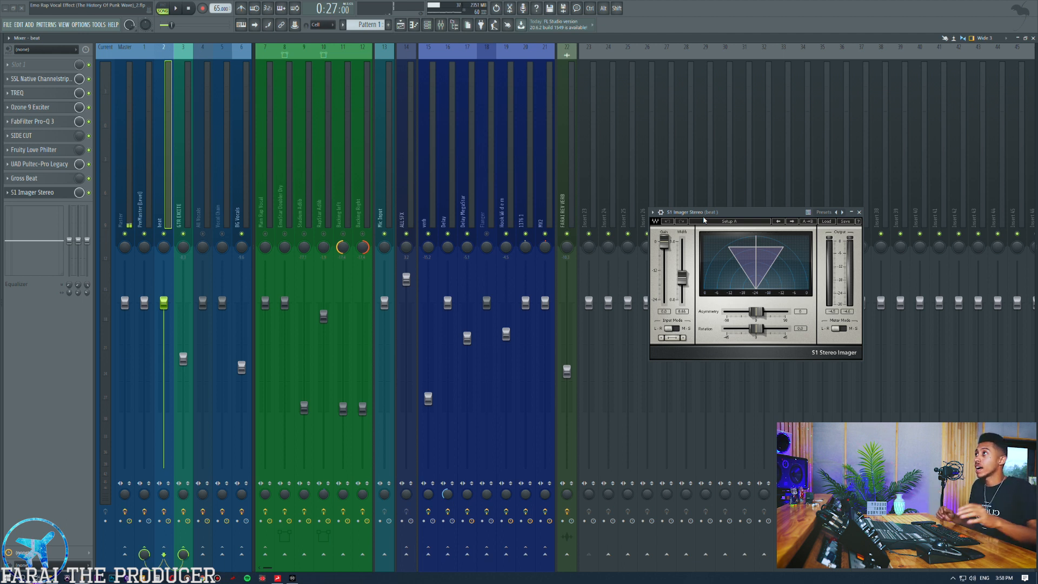
click(407, 26)
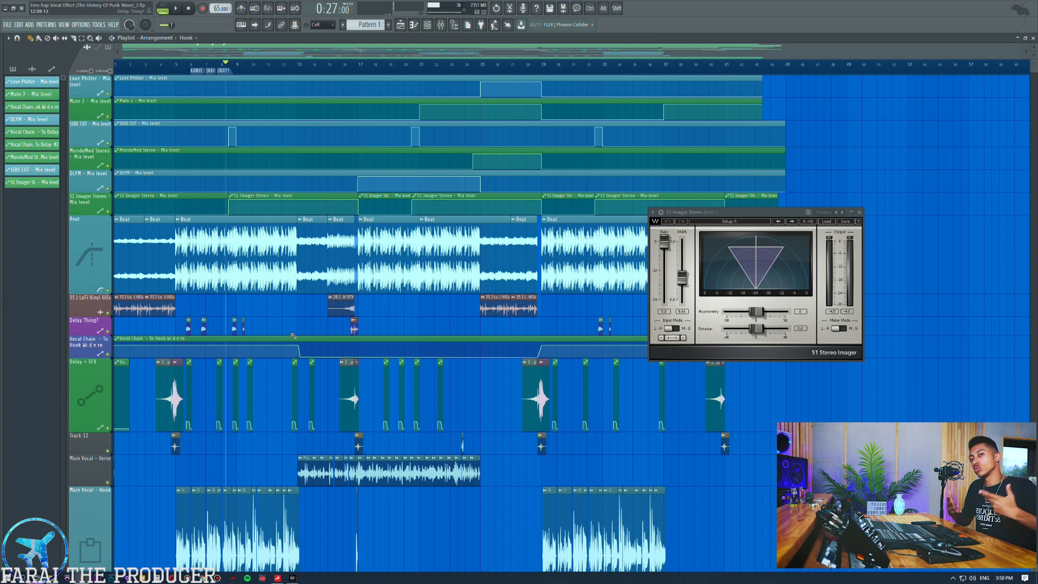
click(221, 64)
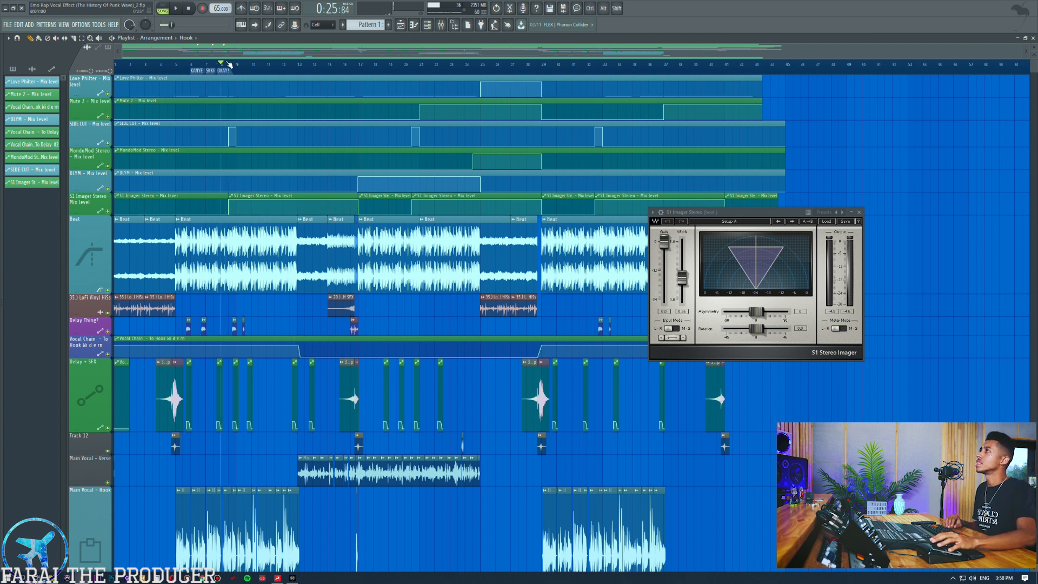
drag(722, 212, 712, 214)
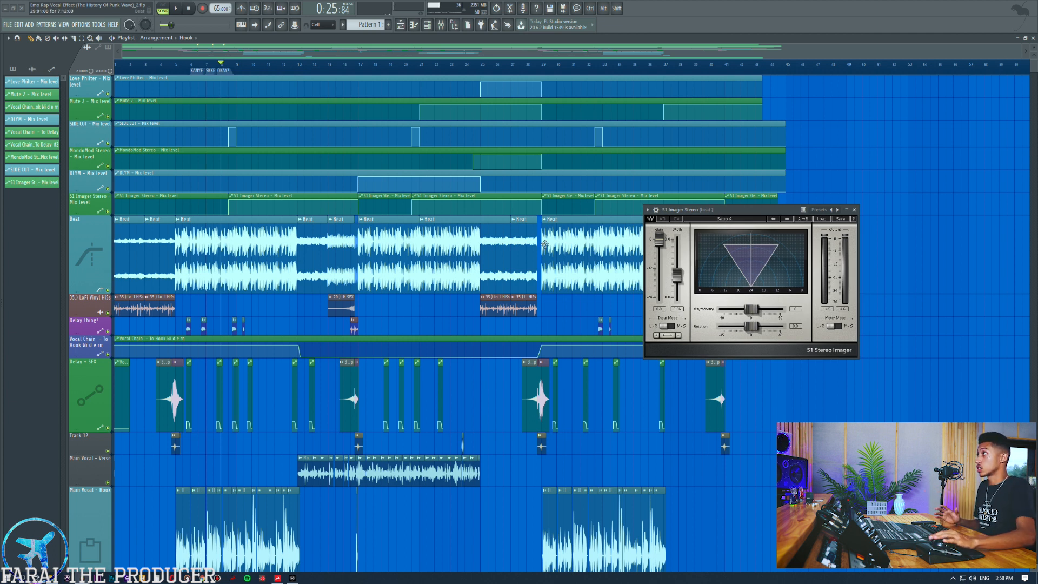
- Play the opening of the hook under the first S1 Imager automation clip, checking the mixer levels, and stop playback
scroll(179, 70, up, 5)
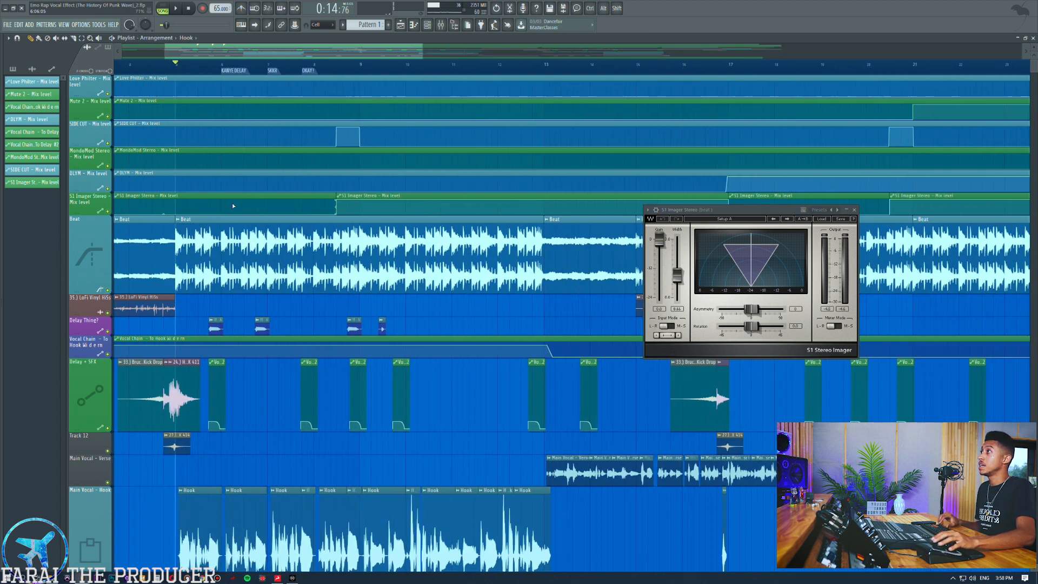
key(space)
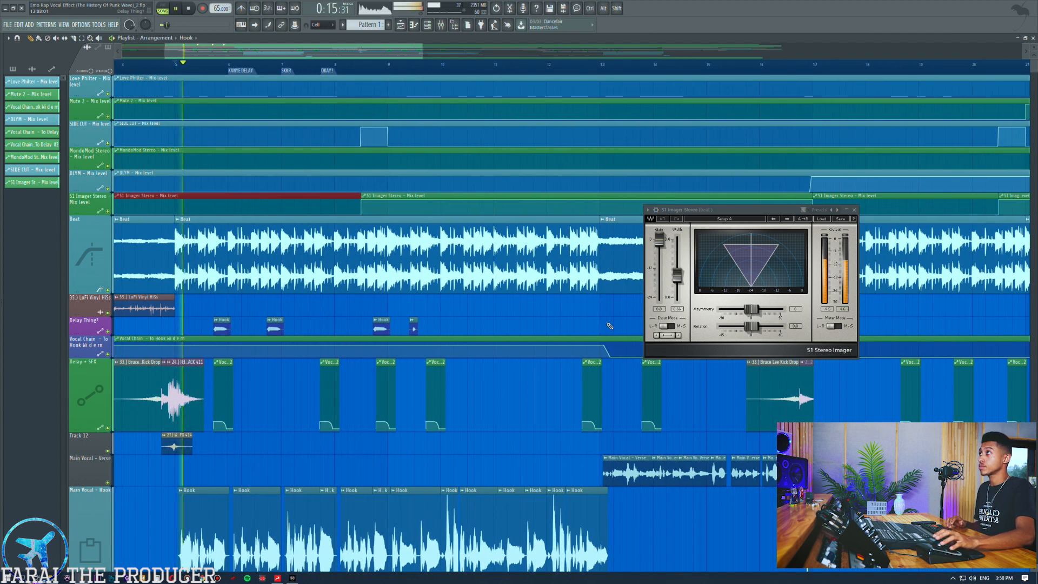
key(F9)
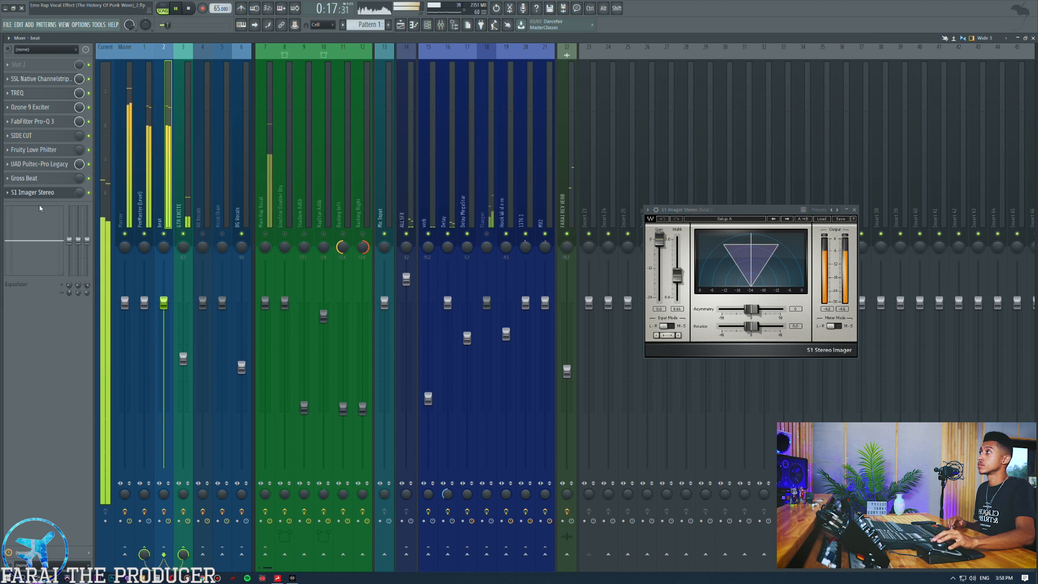
click(401, 26)
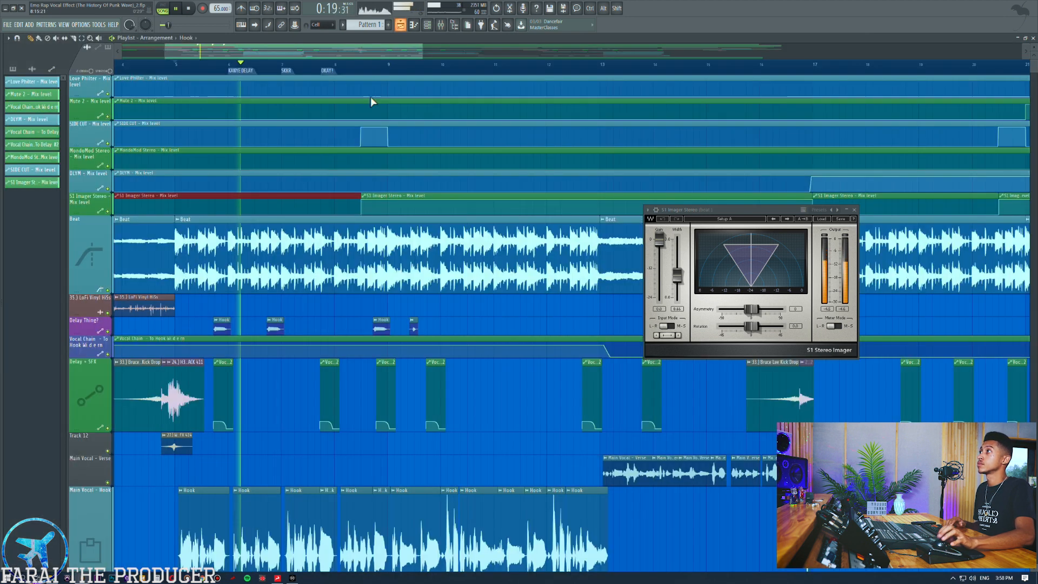
key(space)
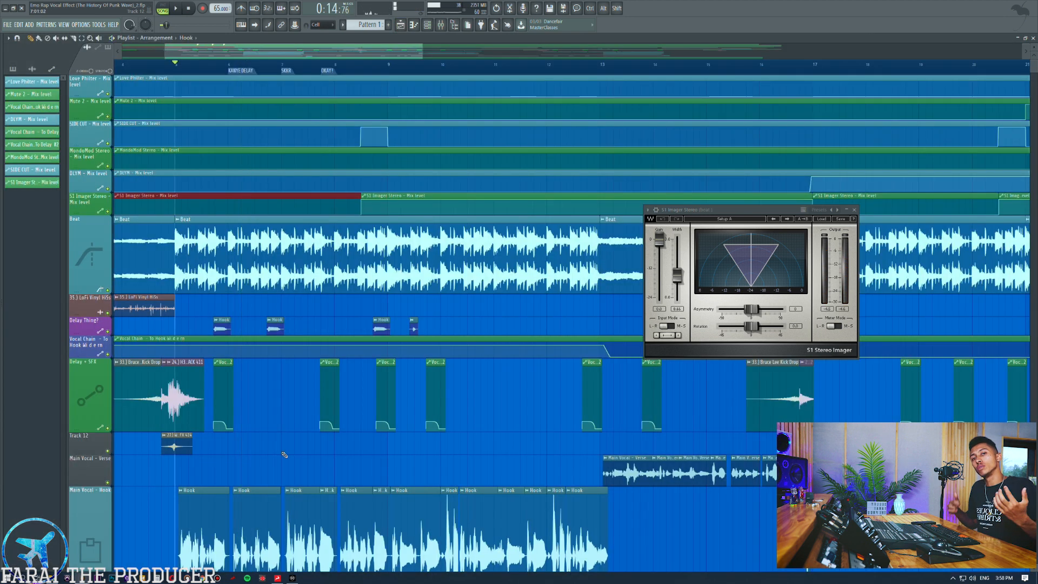
- Play from 0:25:84 into the second S1 Imager automation clip while watching the mixer levels
click(351, 68)
click(420, 196)
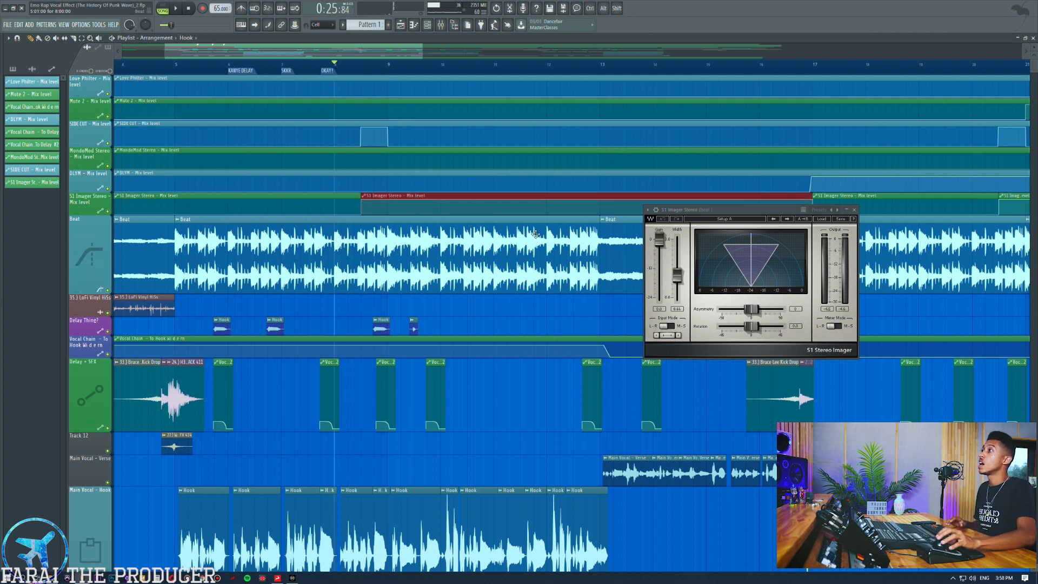
click(514, 315)
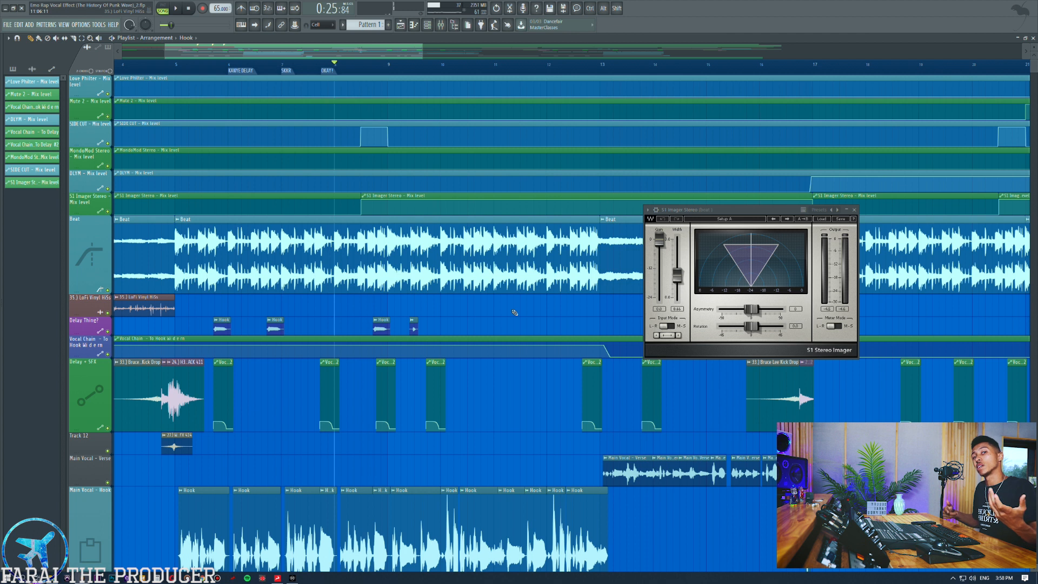
key(space)
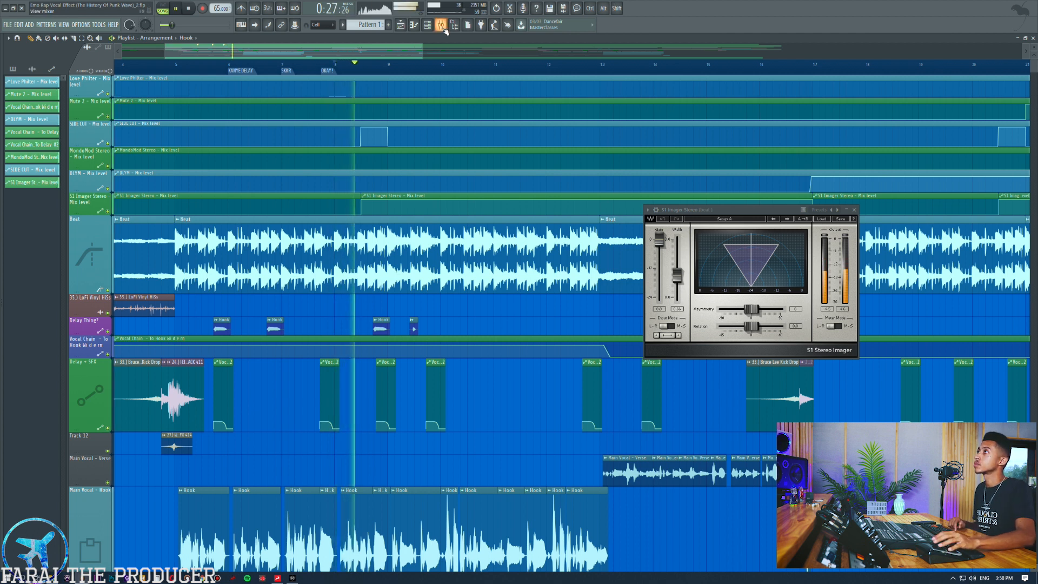
key(F9)
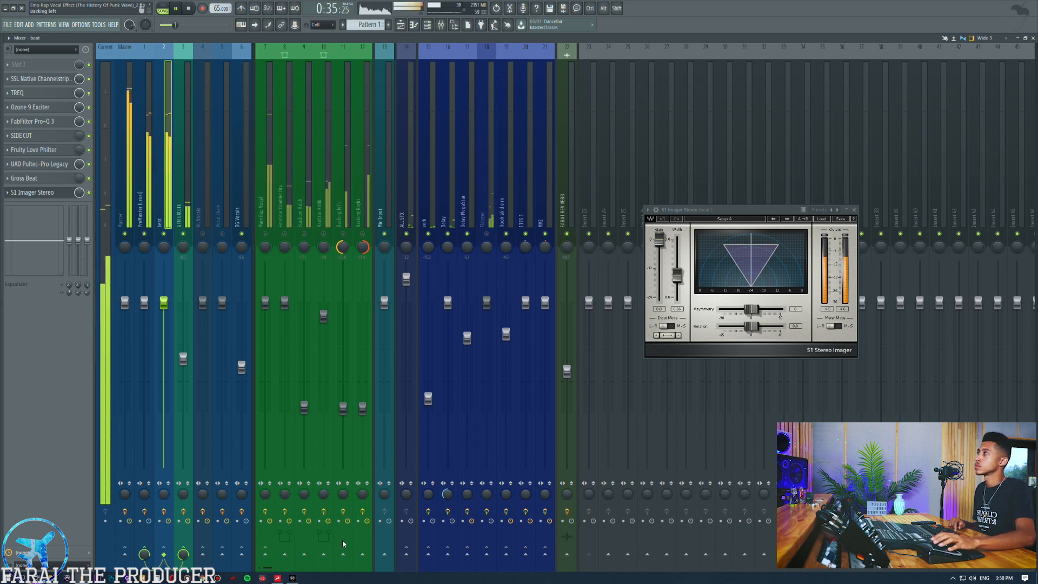
- Stop playback, bypass S1 Imager Stereo on the beat track, and replay the same section from 0:25:84
key(space)
click(89, 192)
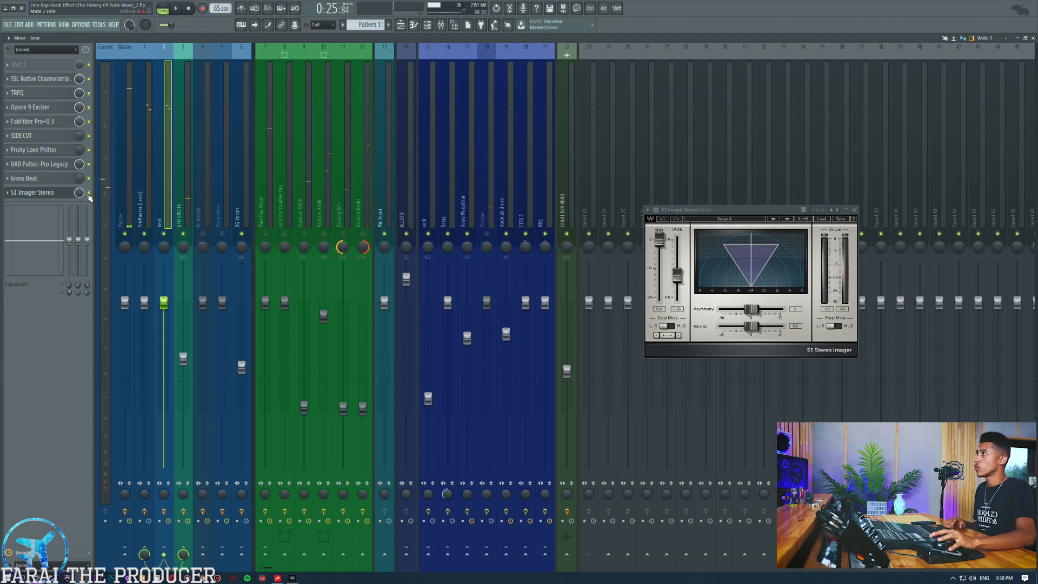
key(space)
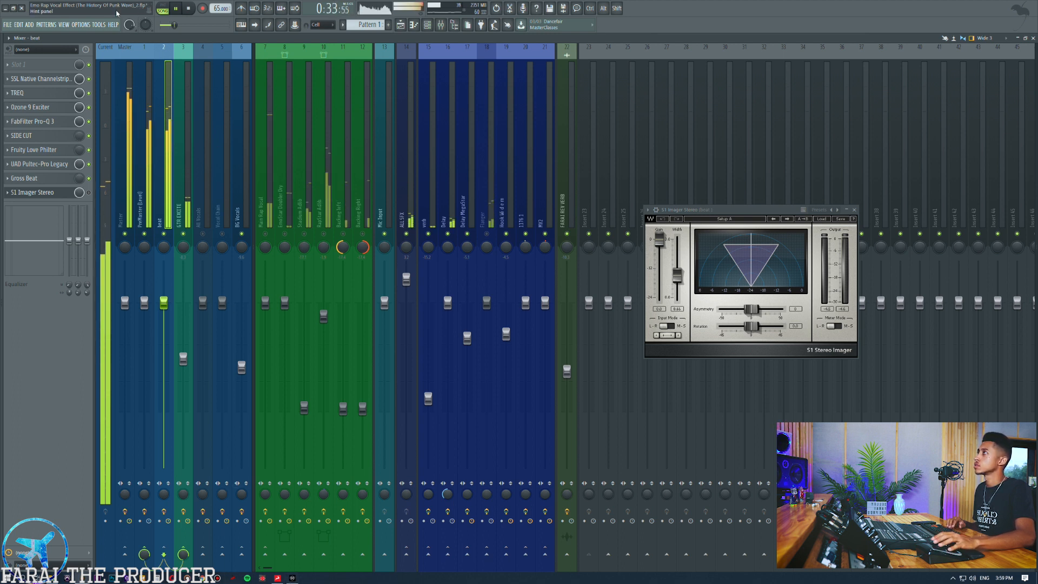
- Re-enable S1 Imager Stereo, unmute the vocal tracks and replay the hook from 0:25:84 in full, stopping playback at the end
key(space)
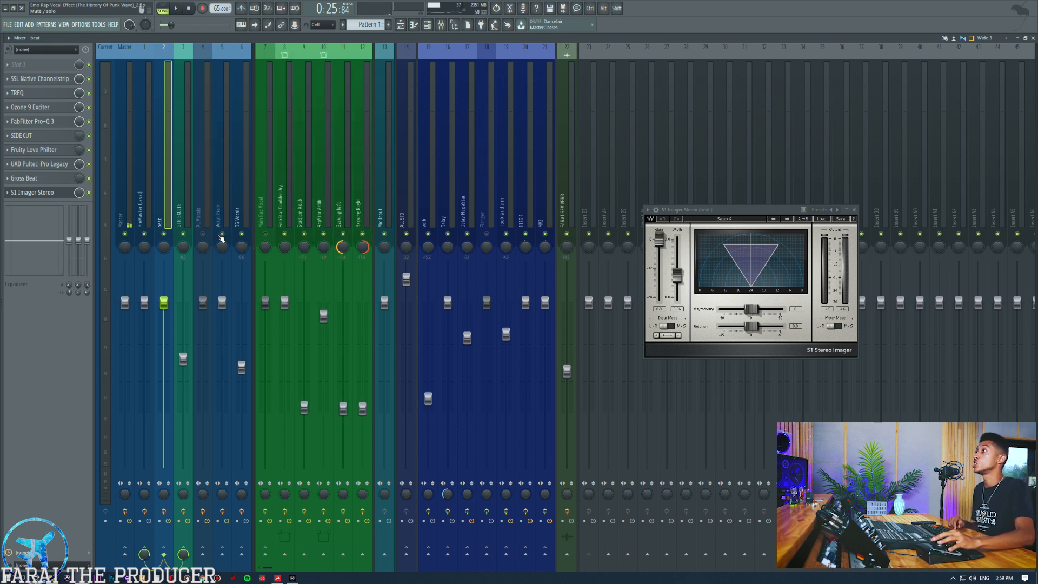
click(358, 169)
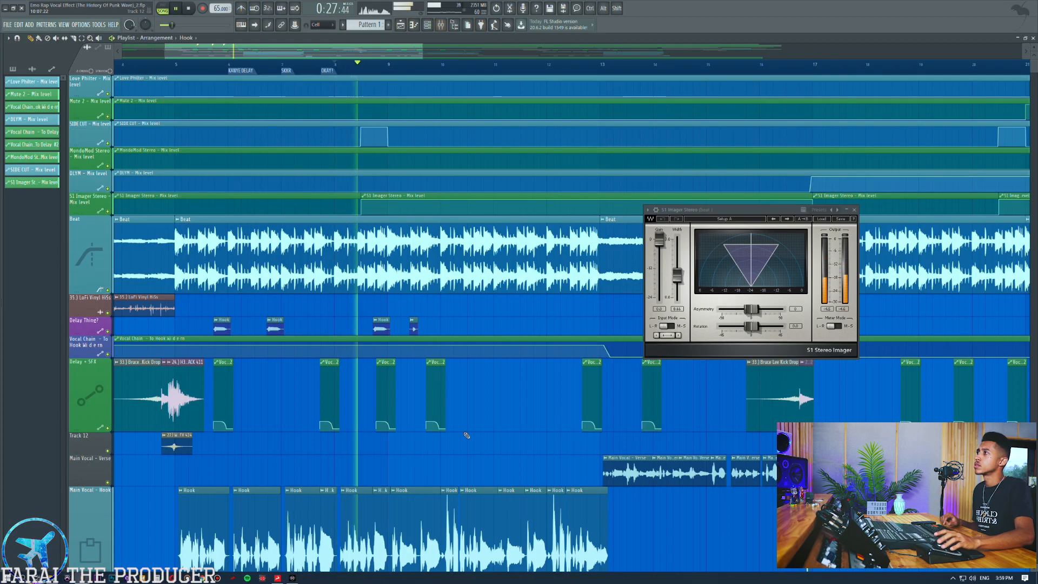
scroll(459, 431, down, 3)
scroll(459, 431, down, 3)
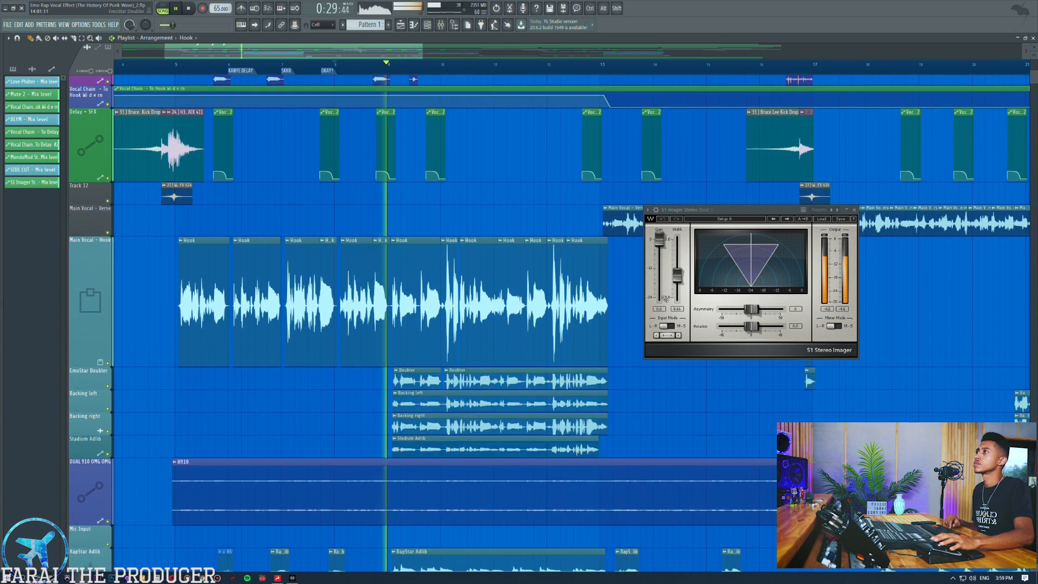
scroll(600, 414, up, 3)
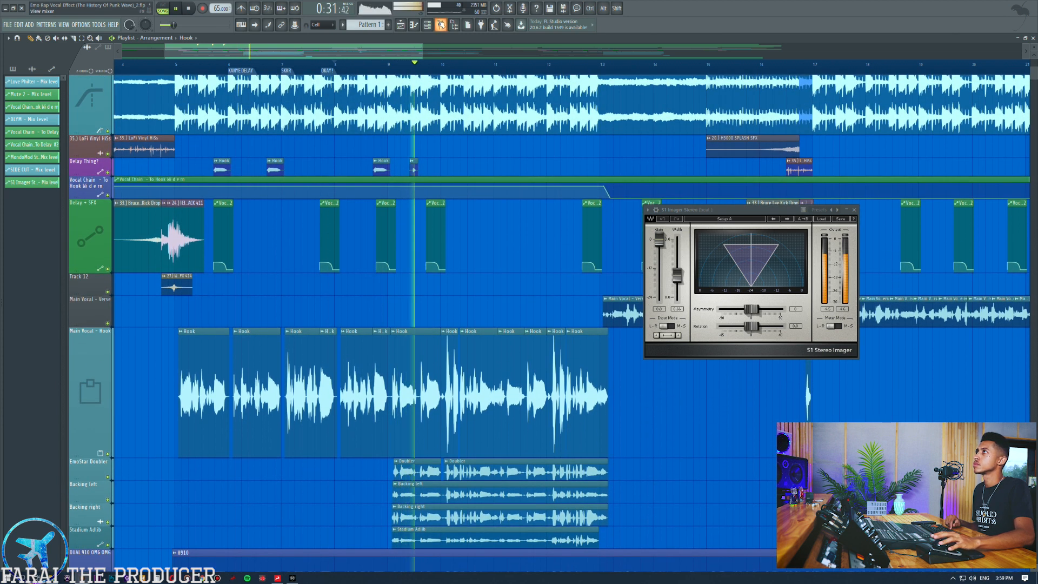
key(F9)
click(161, 384)
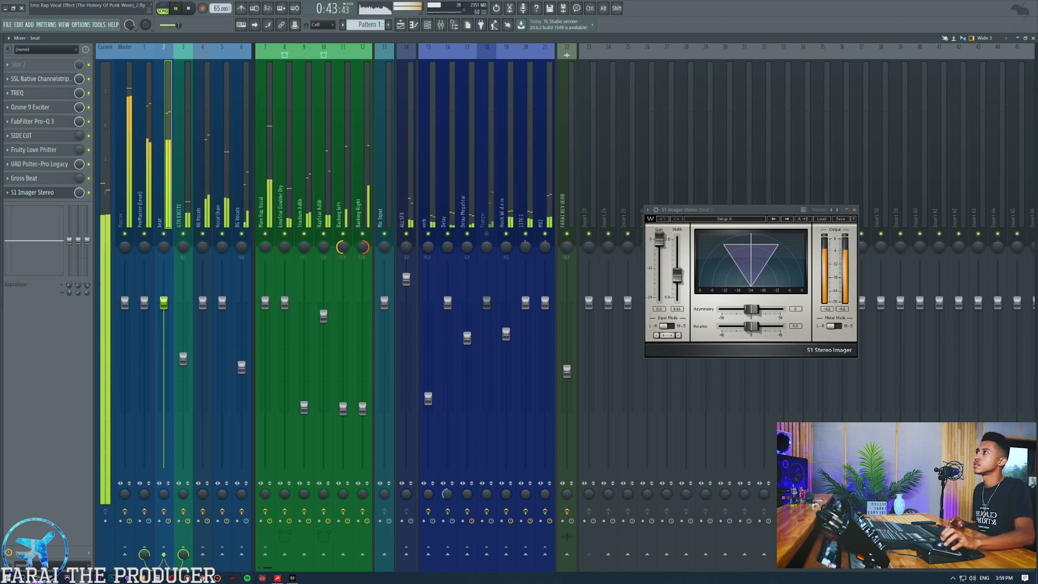
key(space)
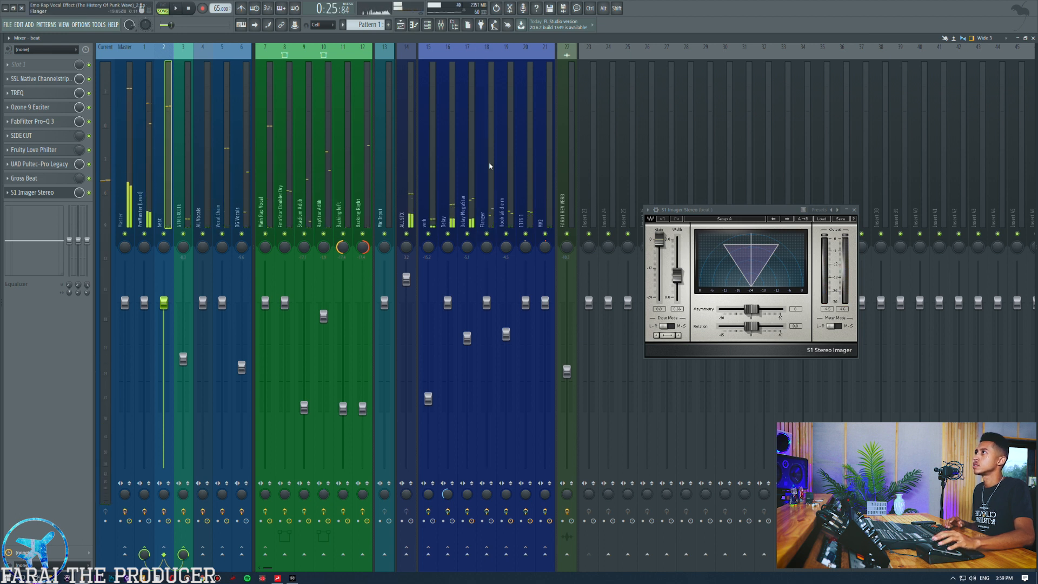
- Bring the beat track's S1 Imager Stereo window back into focus, reposition it over the mixer and close it
click(491, 166)
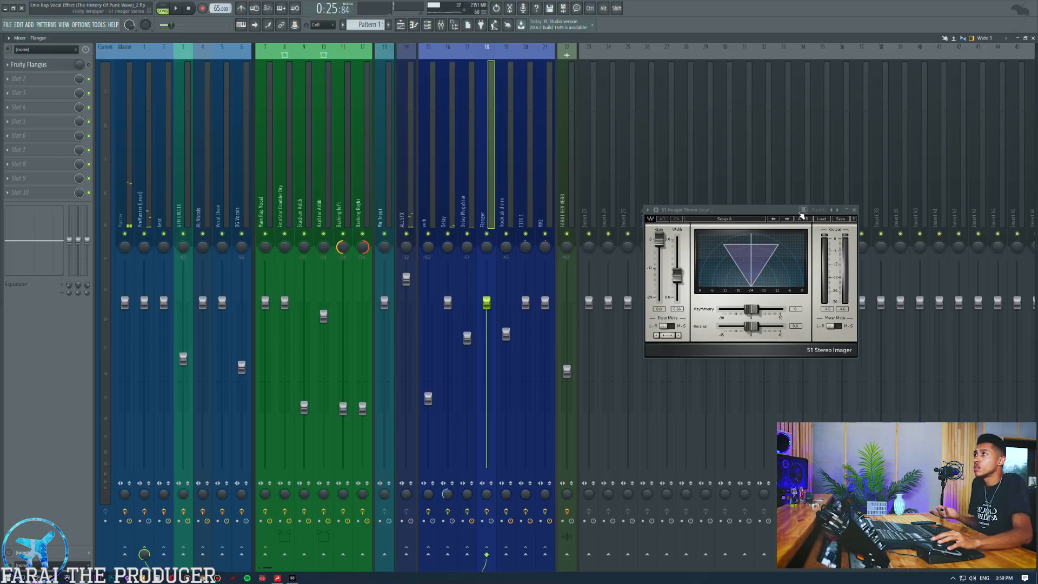
click(777, 212)
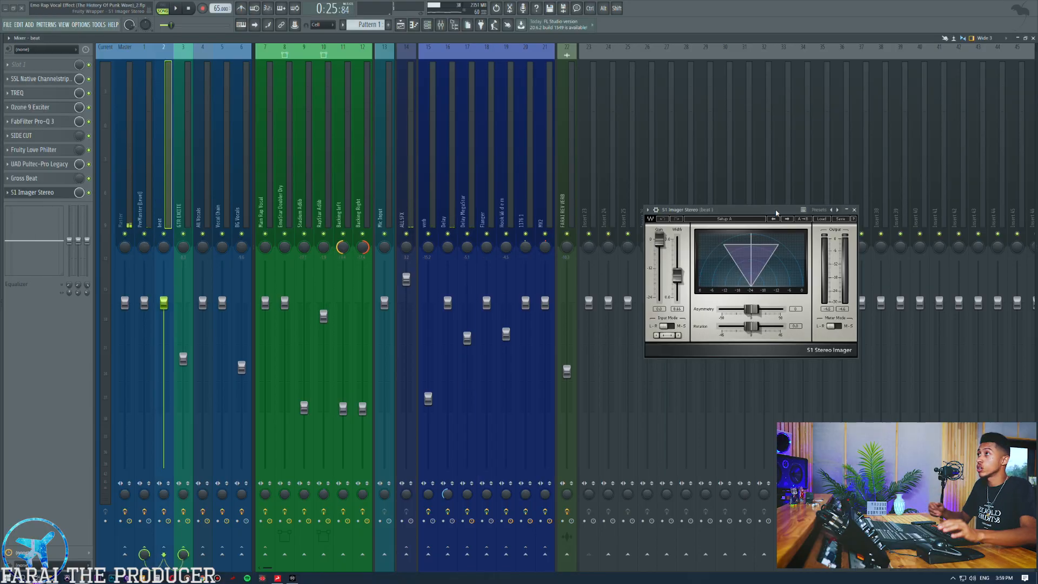
drag(778, 213, 766, 192)
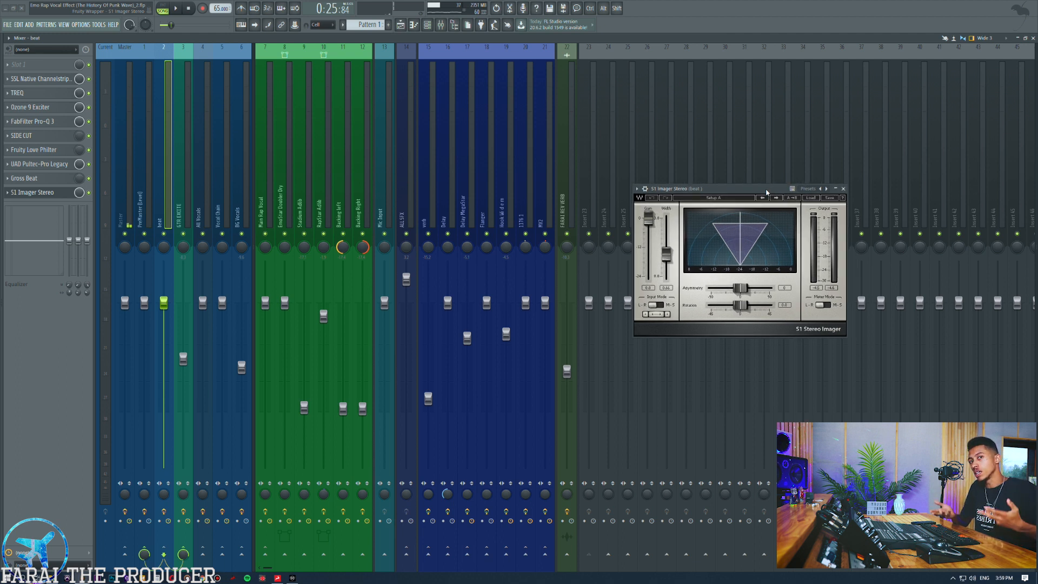
click(839, 189)
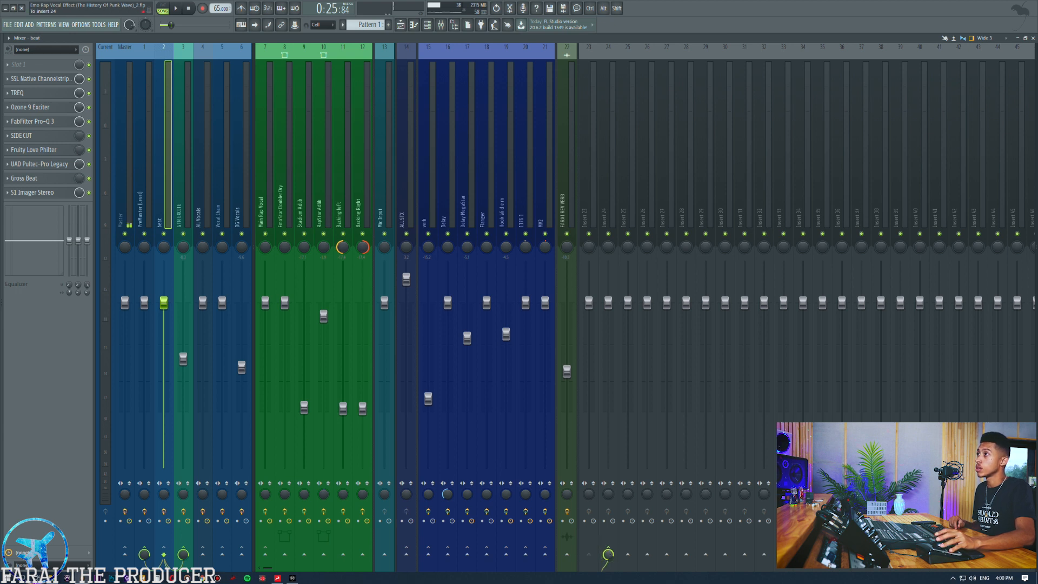
- Open the SIDE Patcher on the GTR EXCITE track and compare that track's effects chain with the beat track's
click(186, 178)
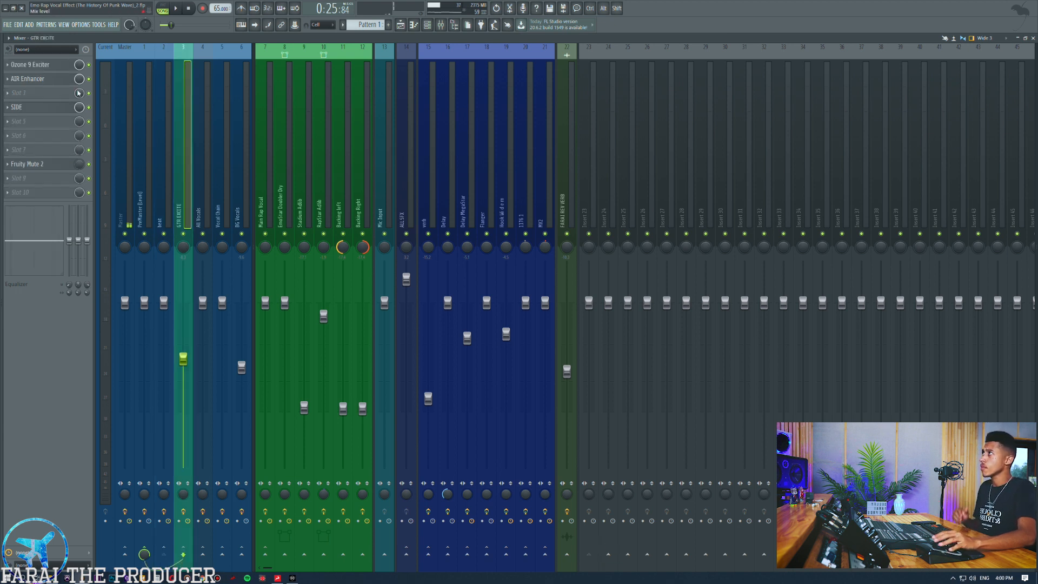
click(61, 109)
drag(449, 179, 660, 180)
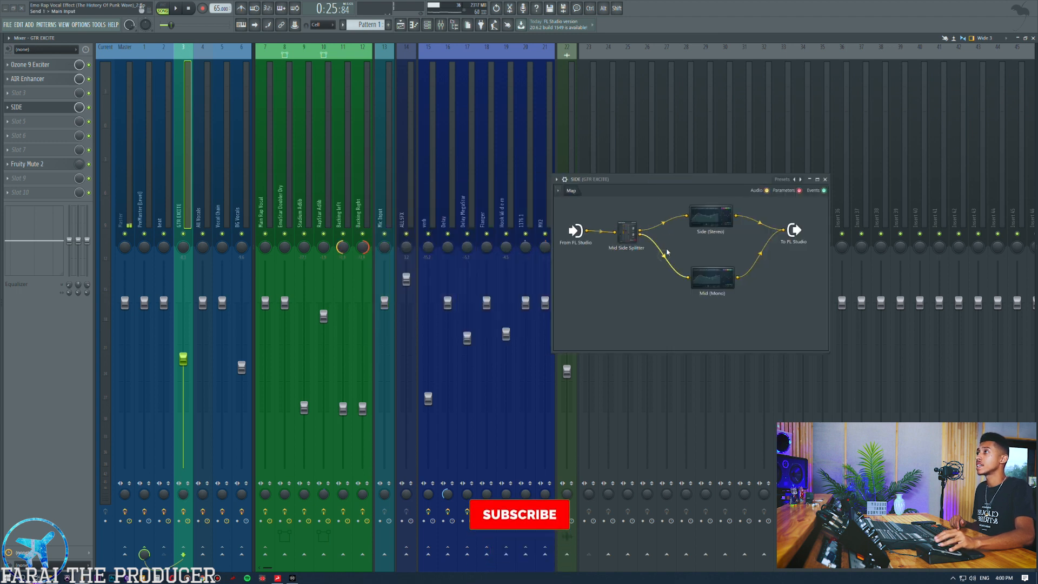
click(164, 157)
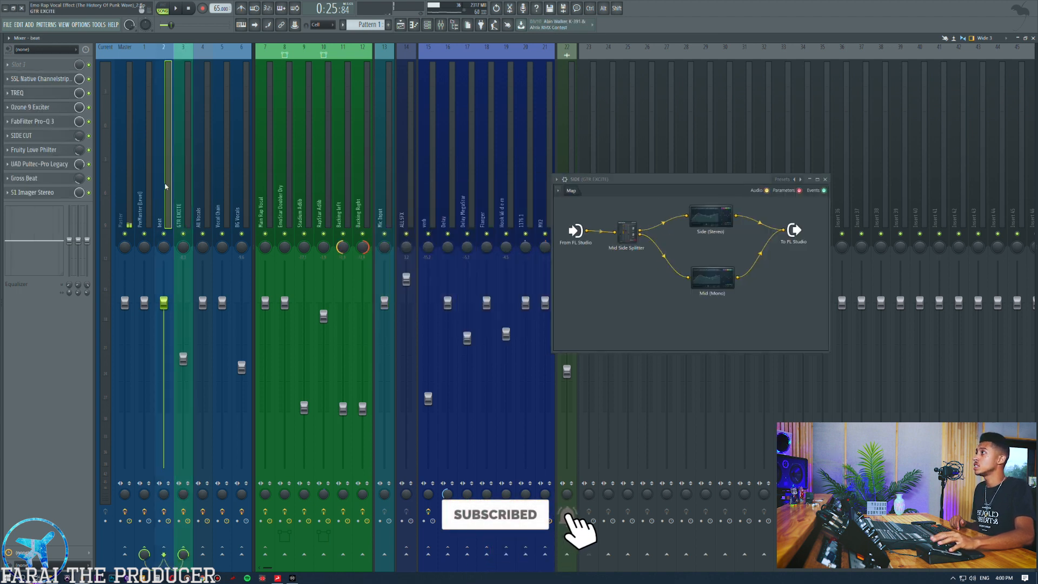
click(189, 184)
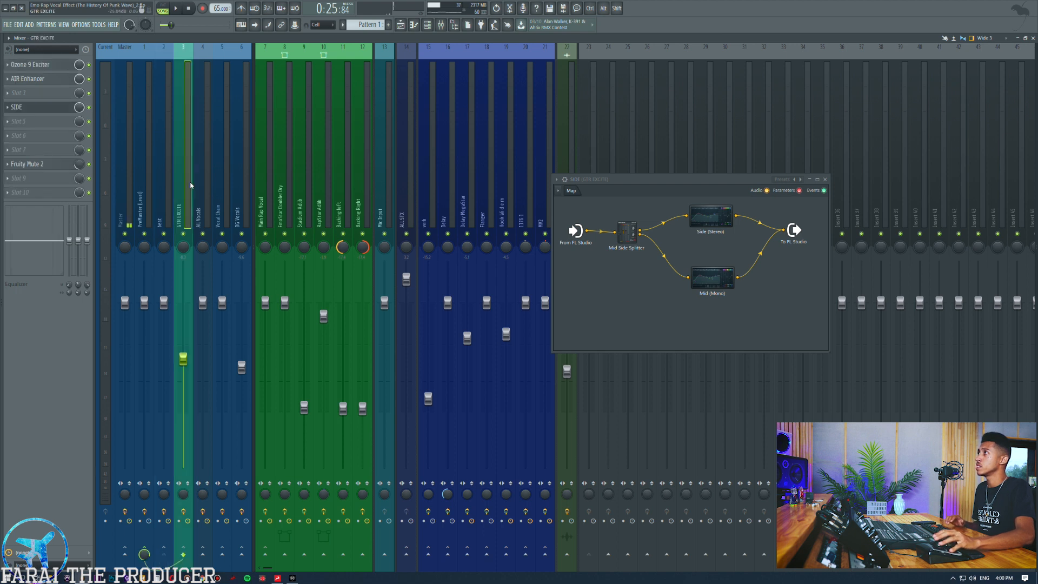
- Play from 0:25:84 and mute the All Vocals, Vocal Chain, main vocal, doubler, adlib, backing, Flanger and SFX tracks
key(space)
click(208, 230)
click(203, 233)
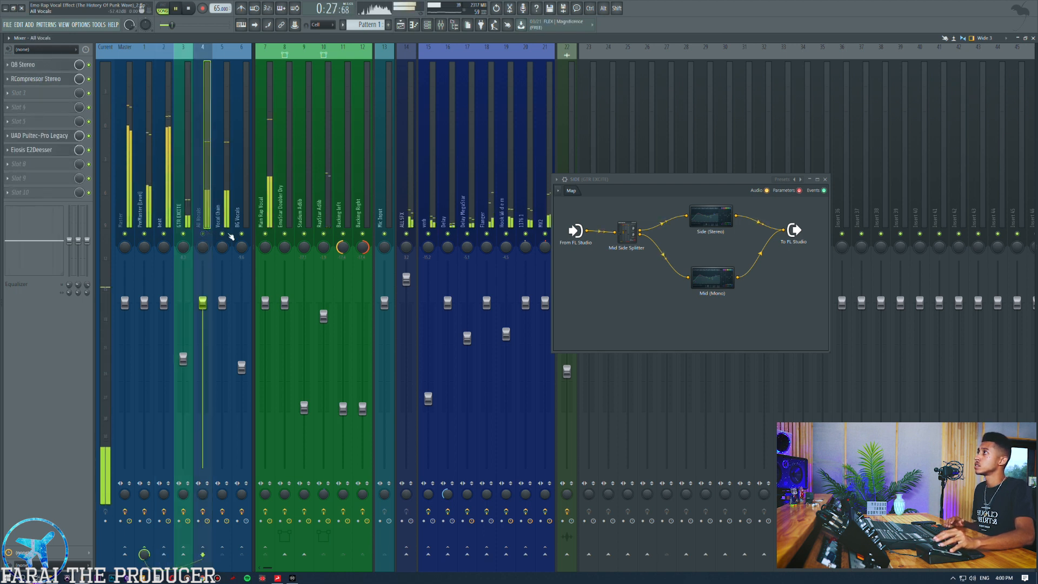
click(224, 234)
click(266, 234)
click(287, 236)
click(304, 236)
click(285, 235)
click(304, 234)
click(324, 235)
click(343, 235)
click(363, 235)
click(487, 234)
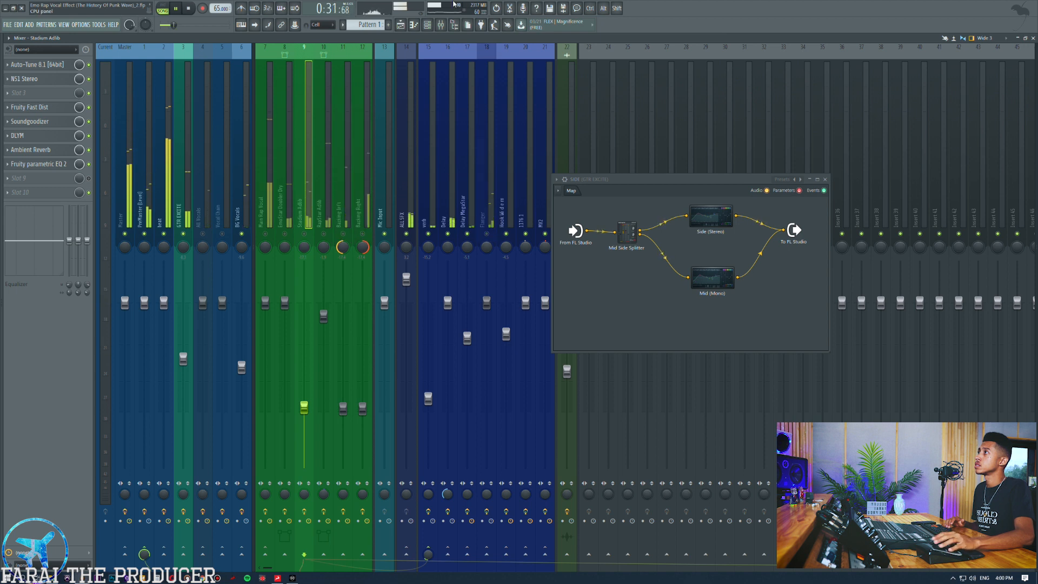
click(407, 235)
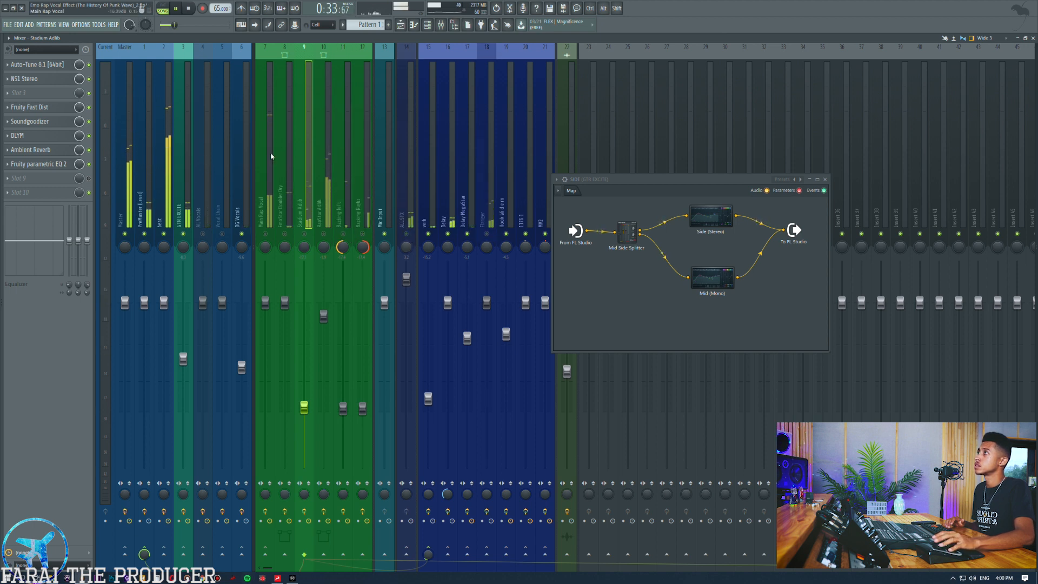
- Return to the GTR EXCITE track and look up the Mid Side EQ preset among the SIDE Patcher's presets
click(180, 190)
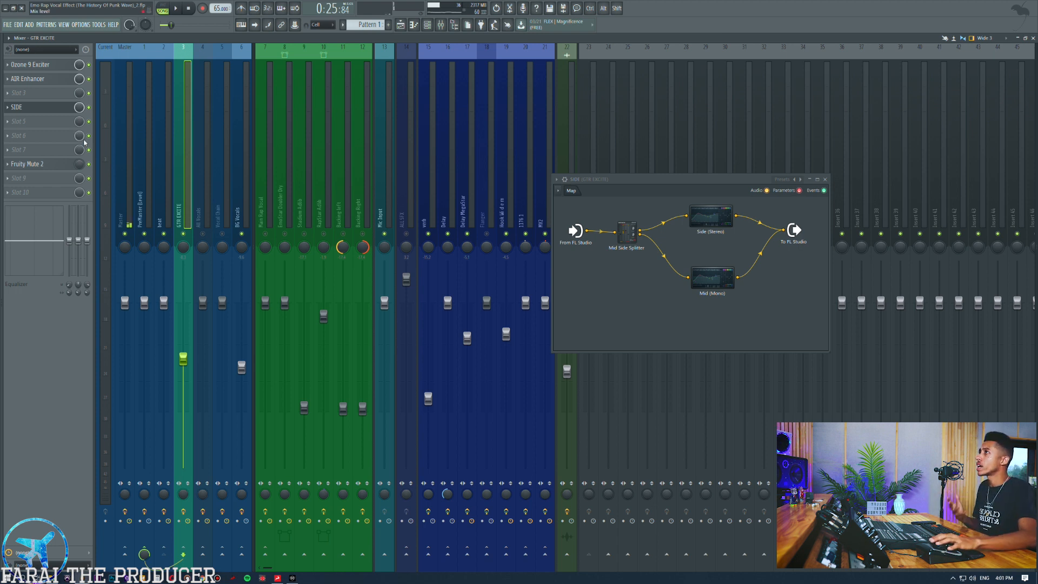
click(557, 179)
mouse_move(573, 210)
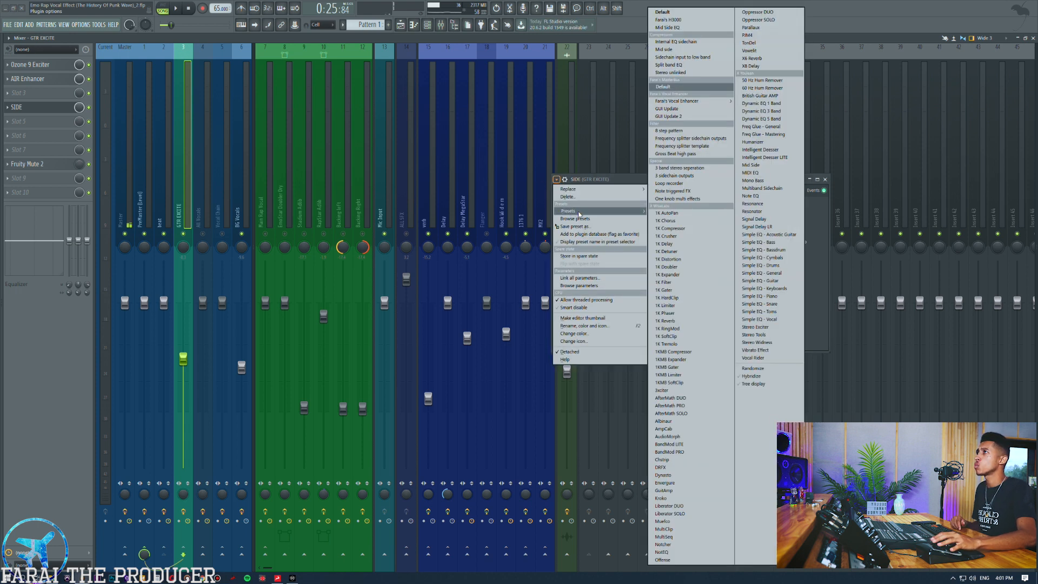
click(676, 28)
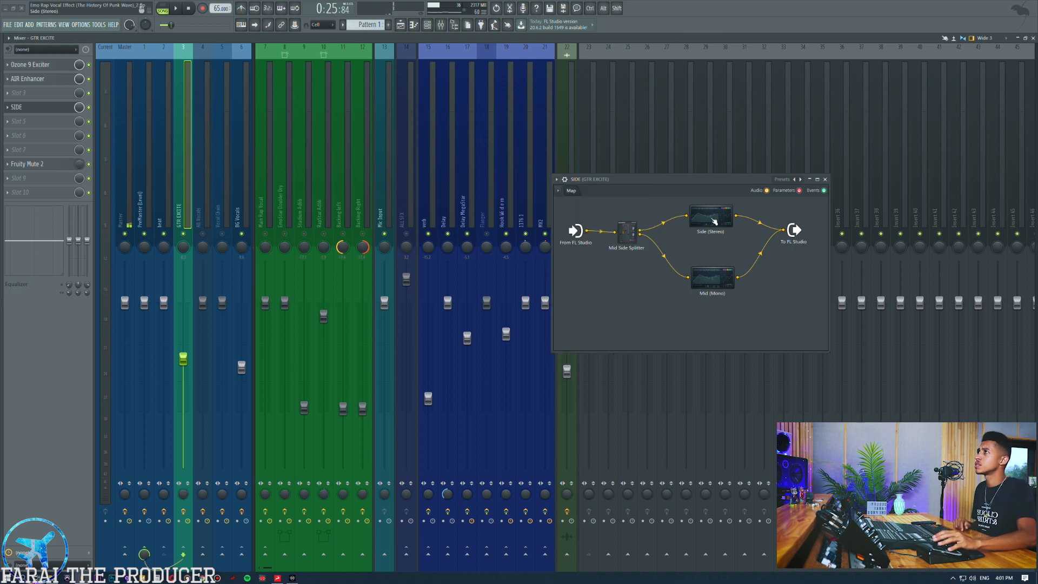
- Inspect the Mid (Mono) and Side (Stereo) equalizers inside the SIDE Patcher and close them
drag(679, 185, 671, 172)
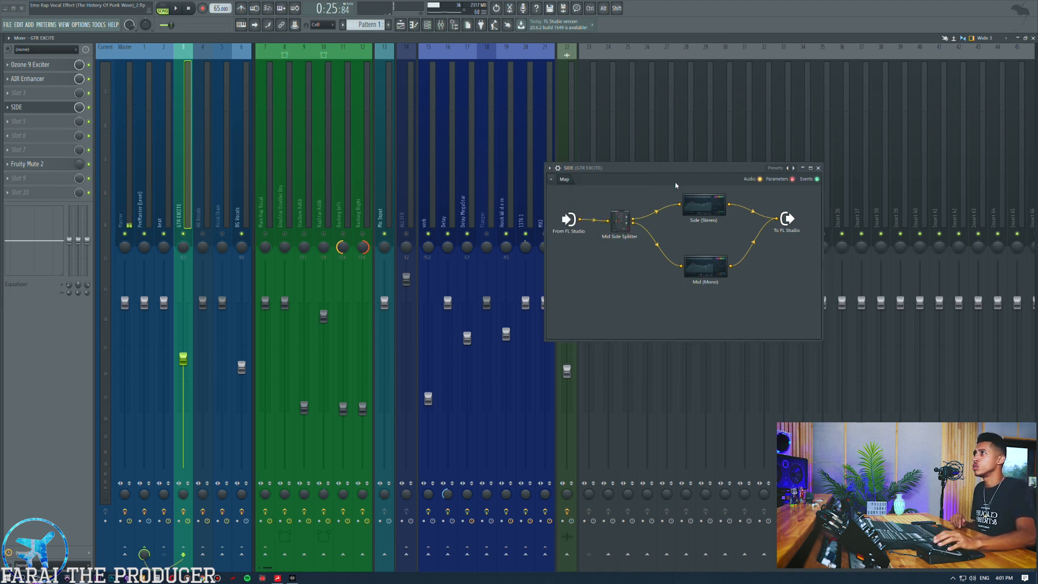
click(702, 275)
click(644, 226)
click(697, 211)
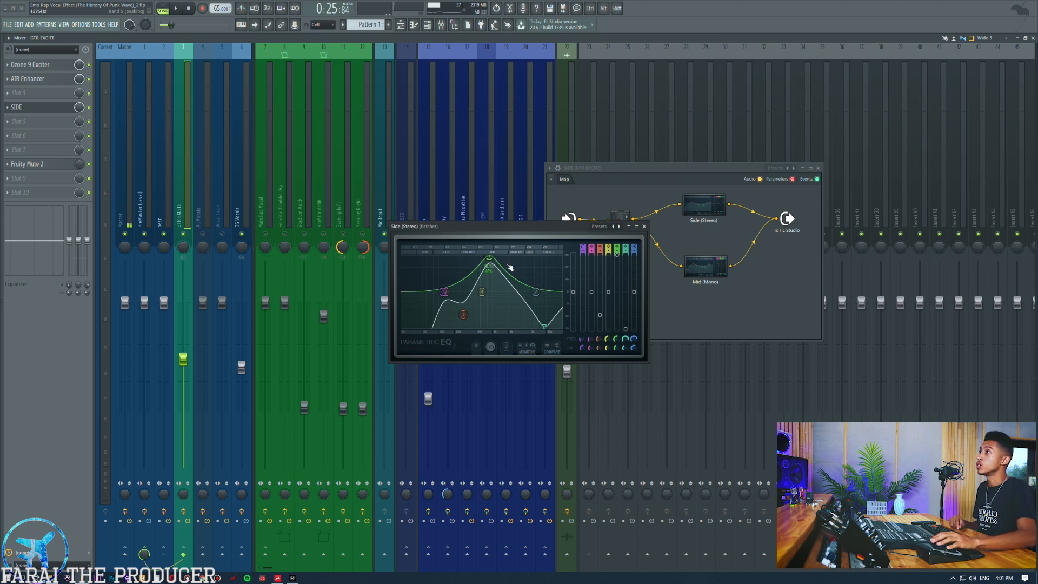
click(645, 226)
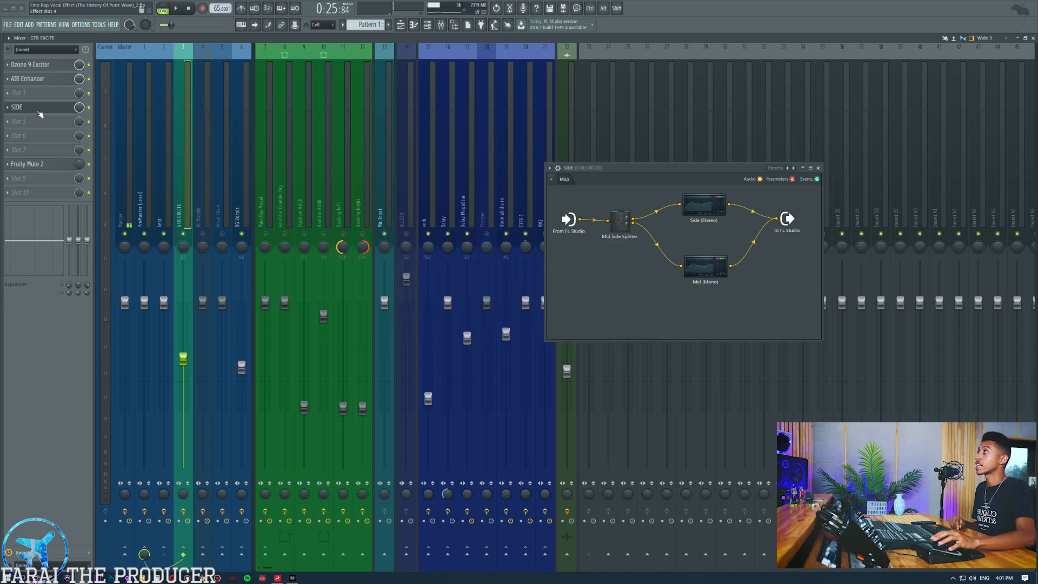
- Inspect the Ozone 9 Exciter and AIR Enhancer settings on GTR EXCITE, closing the Exciter and SIDE windows
click(32, 65)
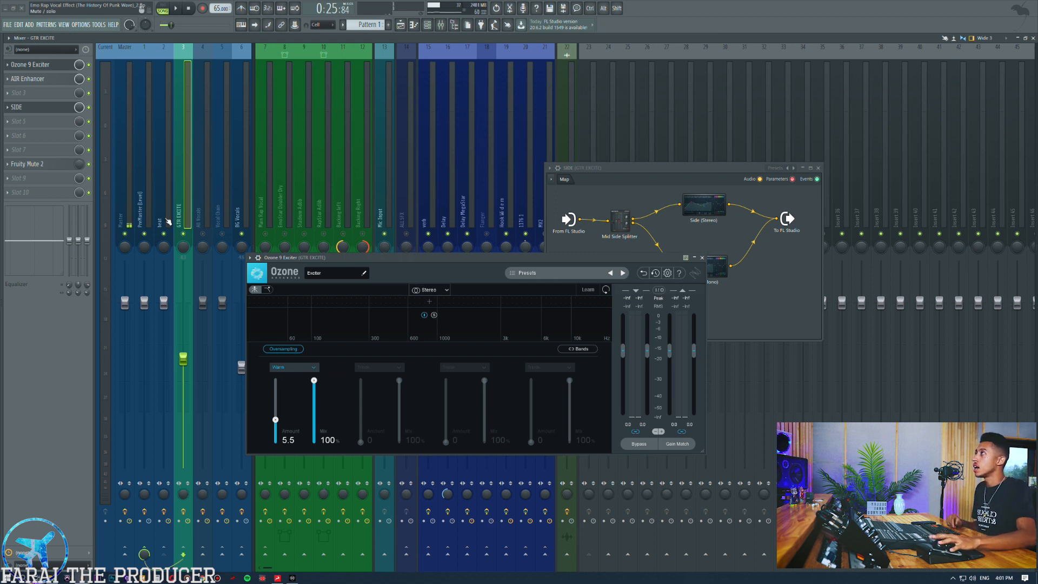
click(702, 258)
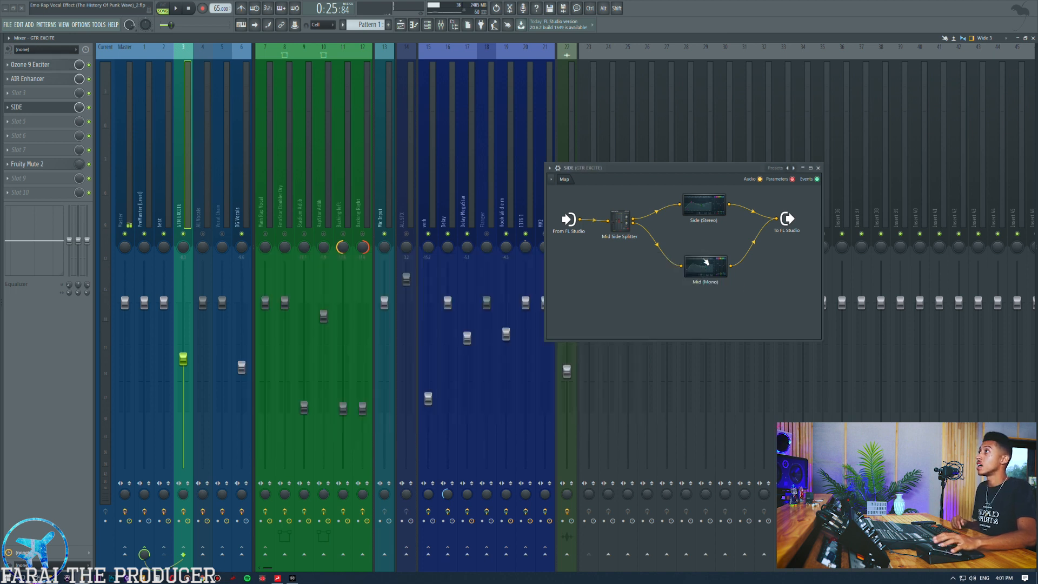
click(33, 80)
click(820, 168)
drag(352, 269, 446, 241)
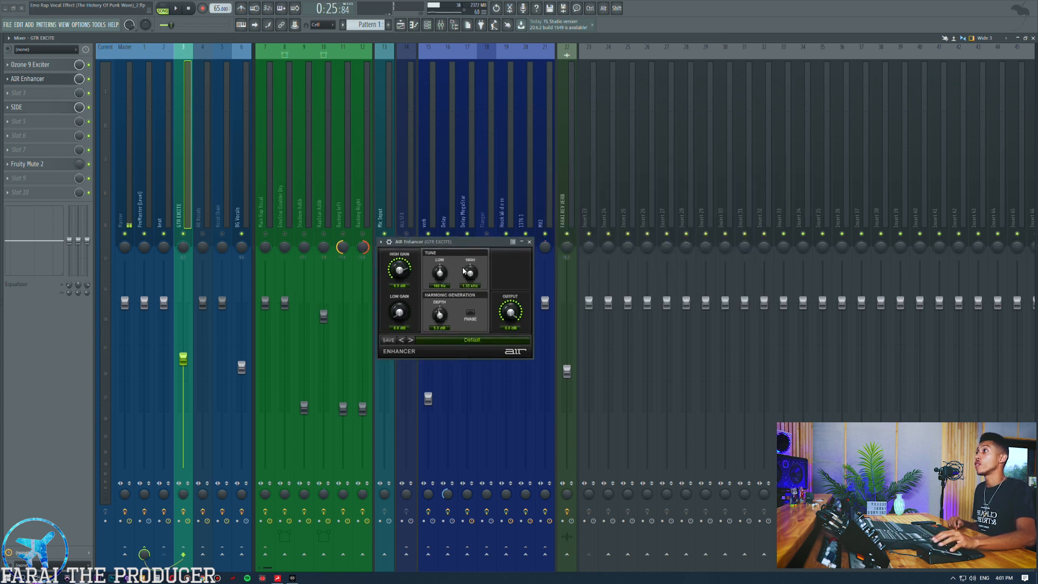
- Try a full high-band boost on the GTR EXCITE track's built-in mixer equalizer and reset it
drag(88, 254, 87, 205)
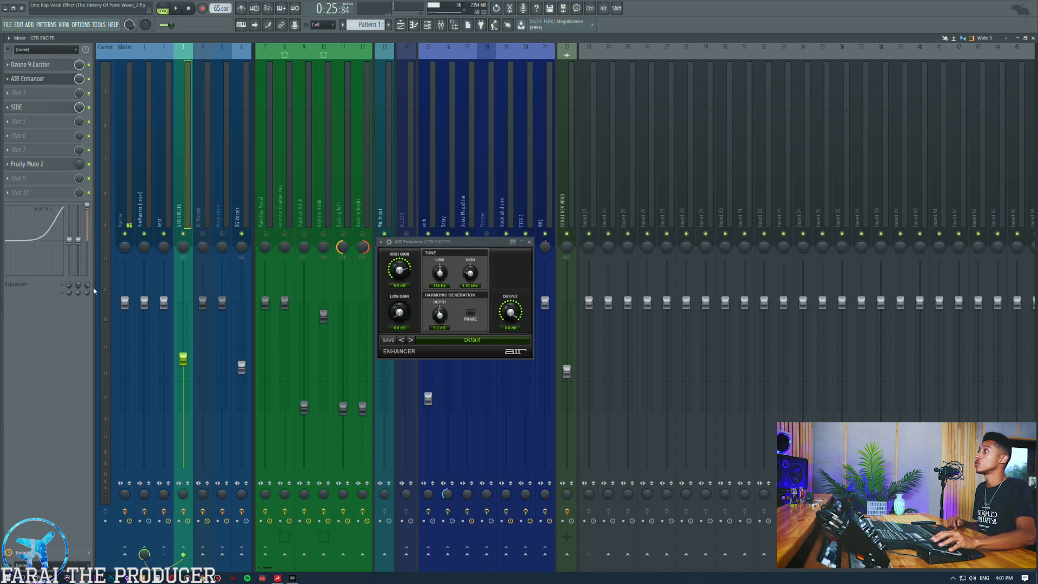
drag(90, 286, 90, 303)
alt+click(87, 213)
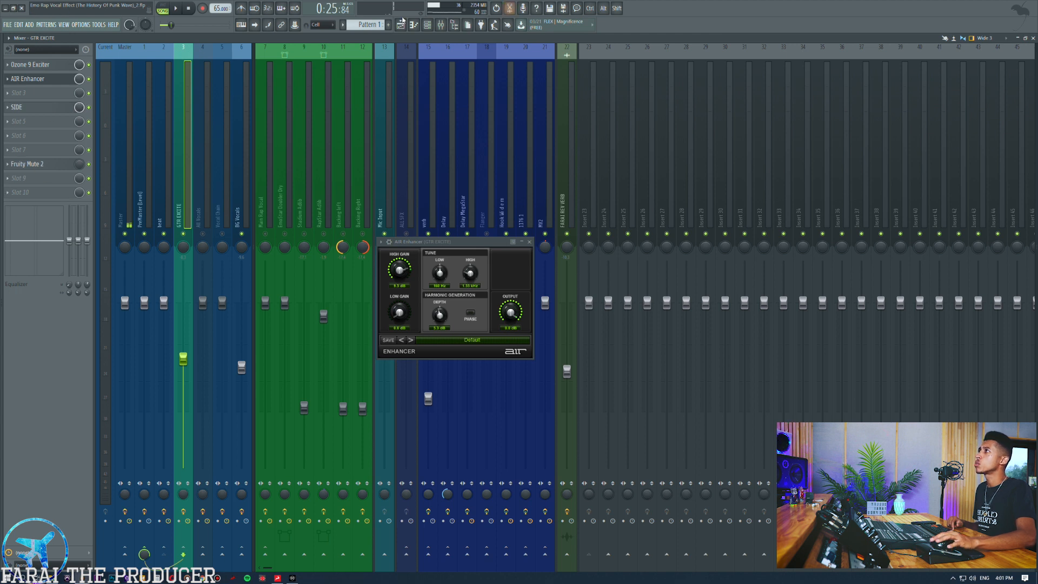
- Close AIR Enhancer and play from 0:25:84 with the vocals muted, checking the beat track's level before stopping
click(400, 26)
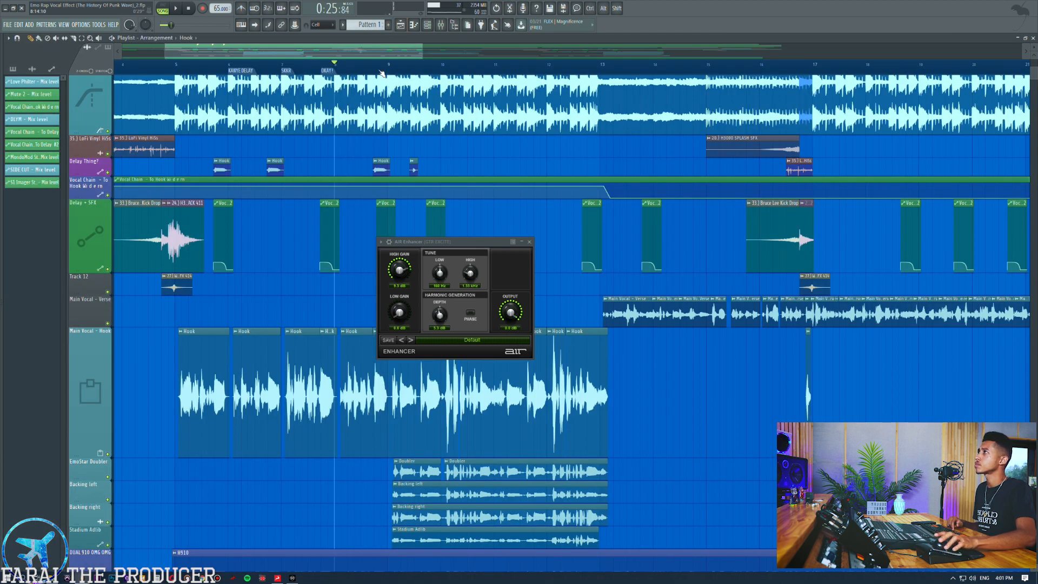
scroll(382, 73, down, 5)
click(529, 243)
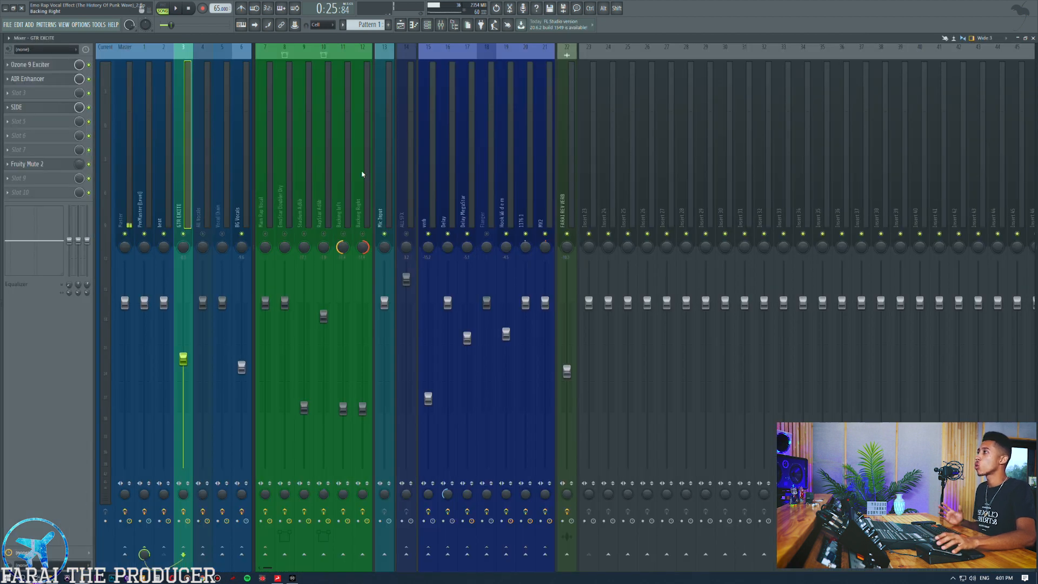
key(space)
click(164, 187)
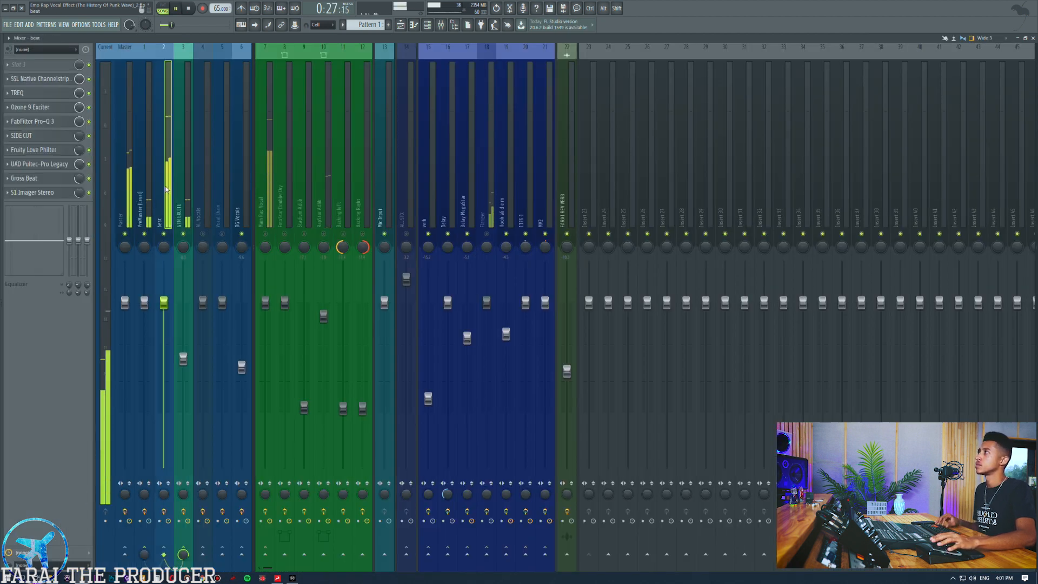
key(space)
- Play the arrangement from the start of the first hook and show the mixer levels
click(402, 27)
click(187, 64)
key(space)
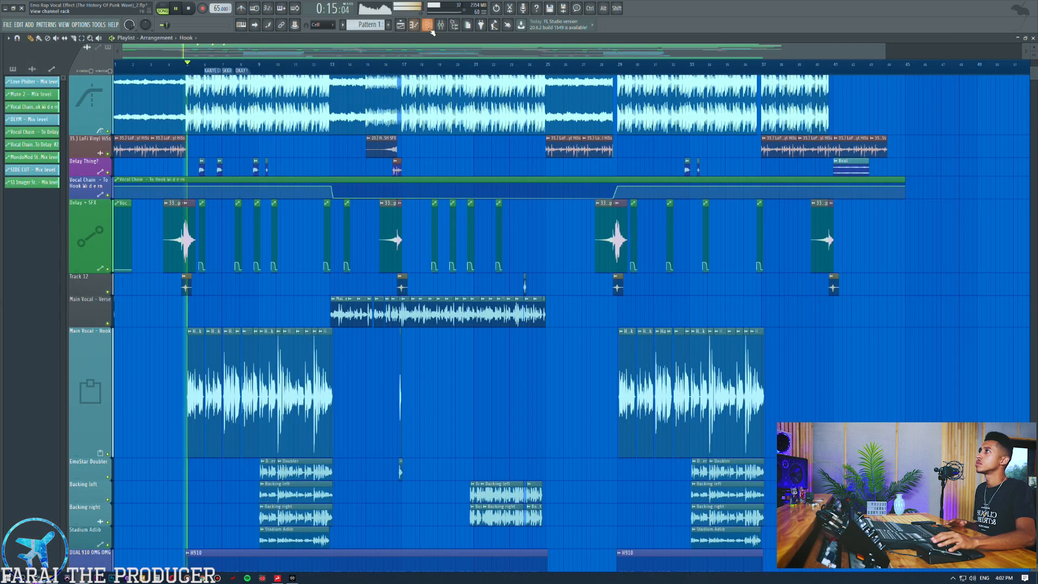
click(438, 27)
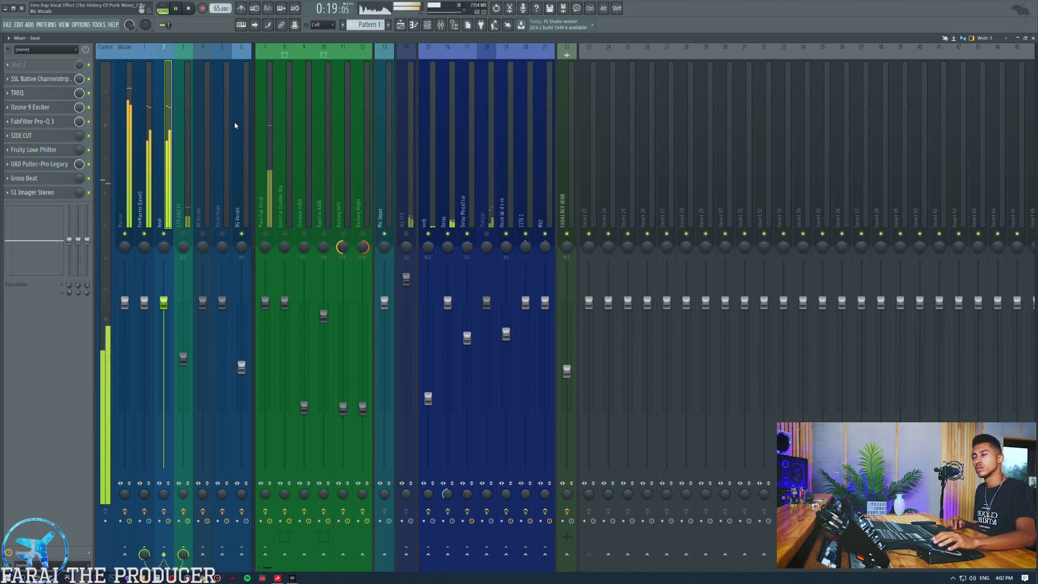
- Toggle the mute on GTR EXCITE during playback and try raising its volume fader to hear its contribution
key(Right)
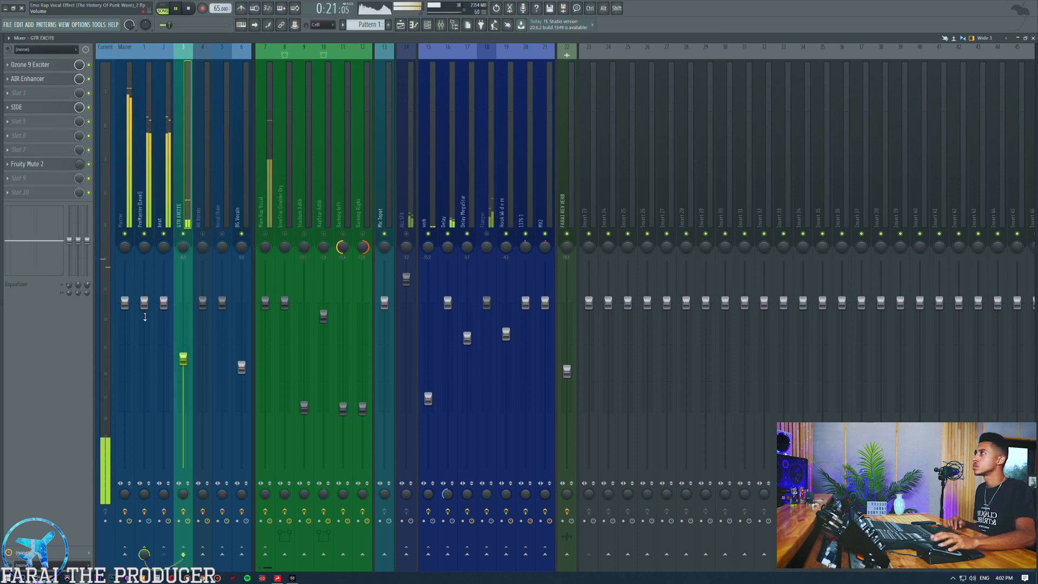
click(183, 234)
drag(183, 359, 183, 312)
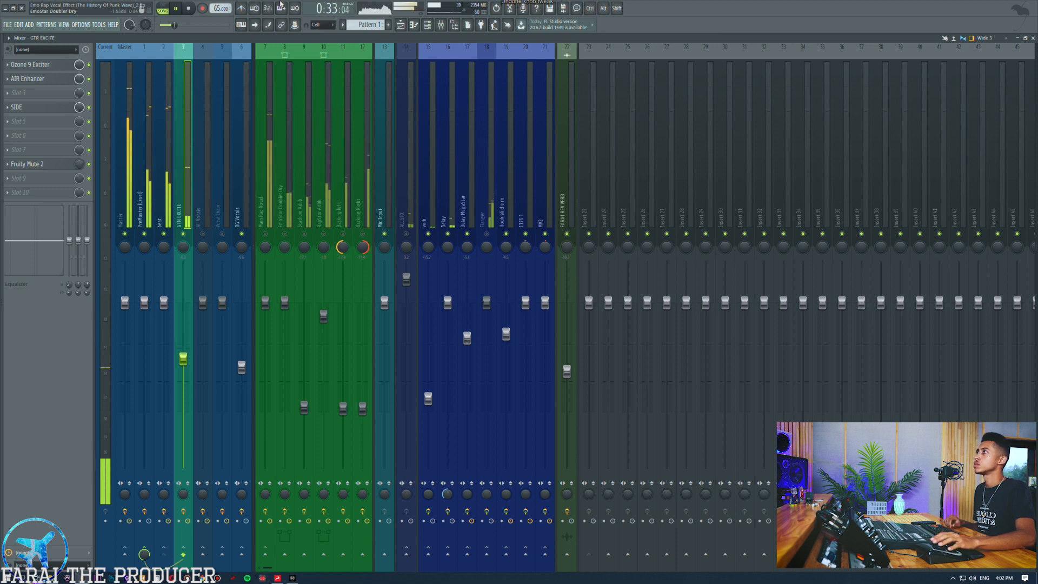
- Compare the beat with and without GTR EXCITE by toggling that track's mute during playback, and stop the song
click(183, 234)
click(183, 234)
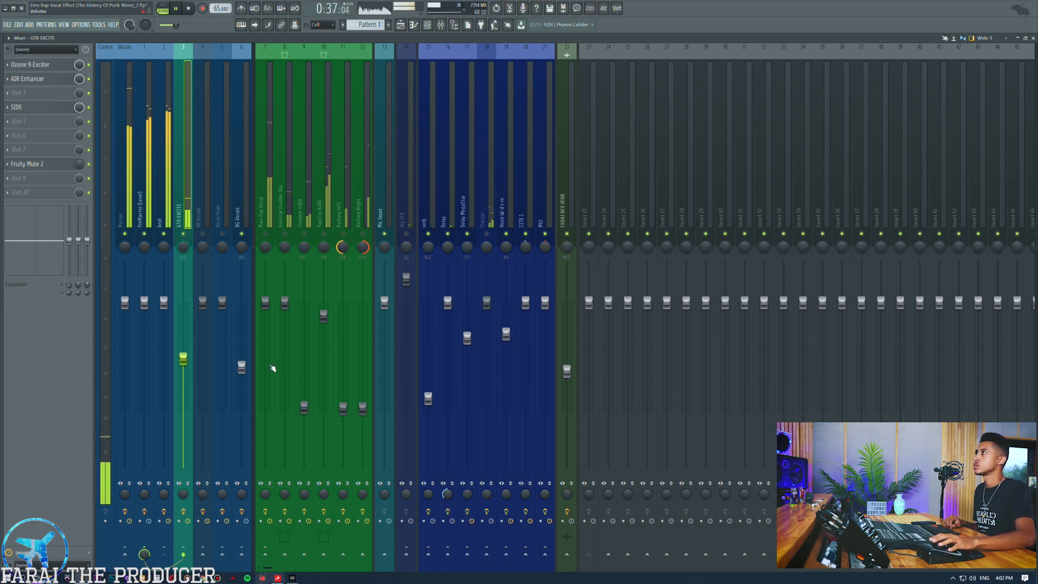
click(182, 234)
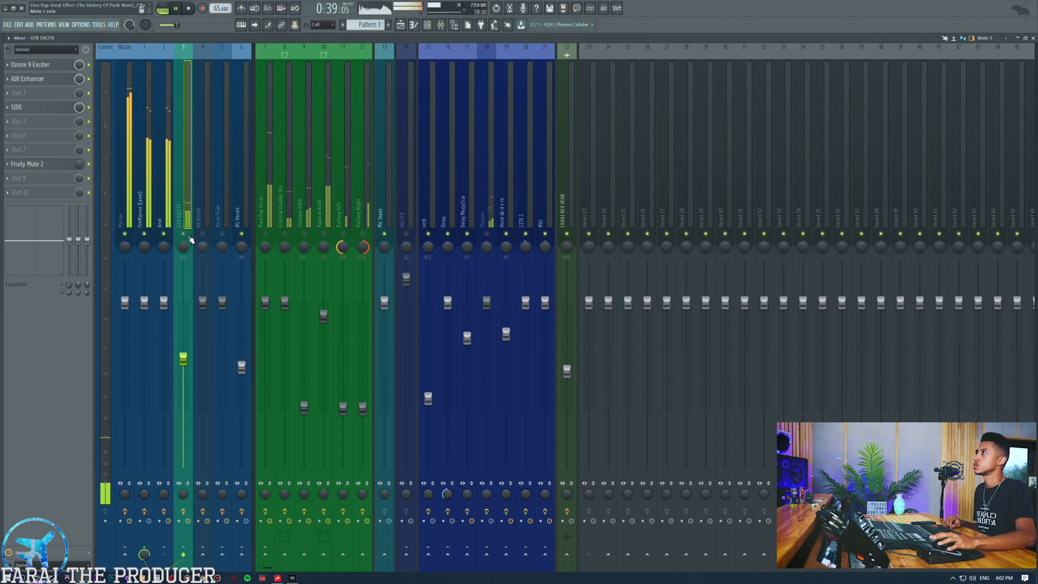
click(183, 233)
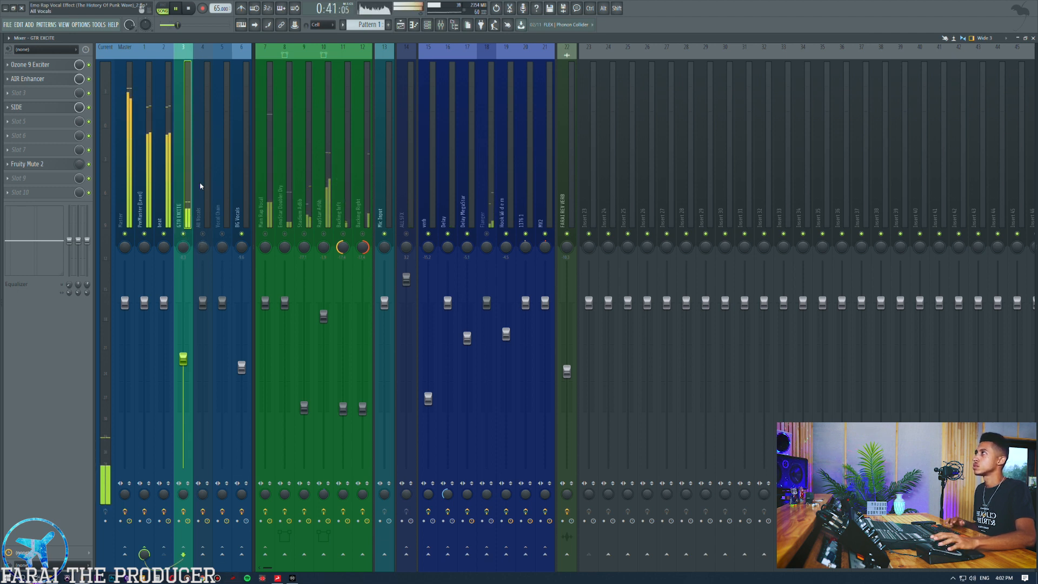
key(space)
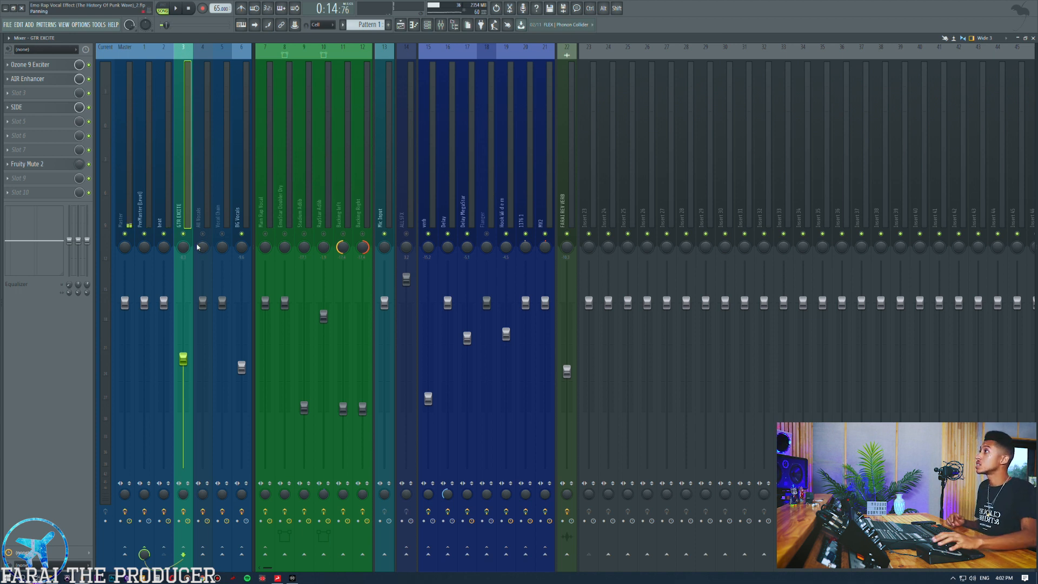
- Review the beat's clips and automation in the playlist and inspect the beat and GTR EXCITE effect chains in the mixer
click(401, 24)
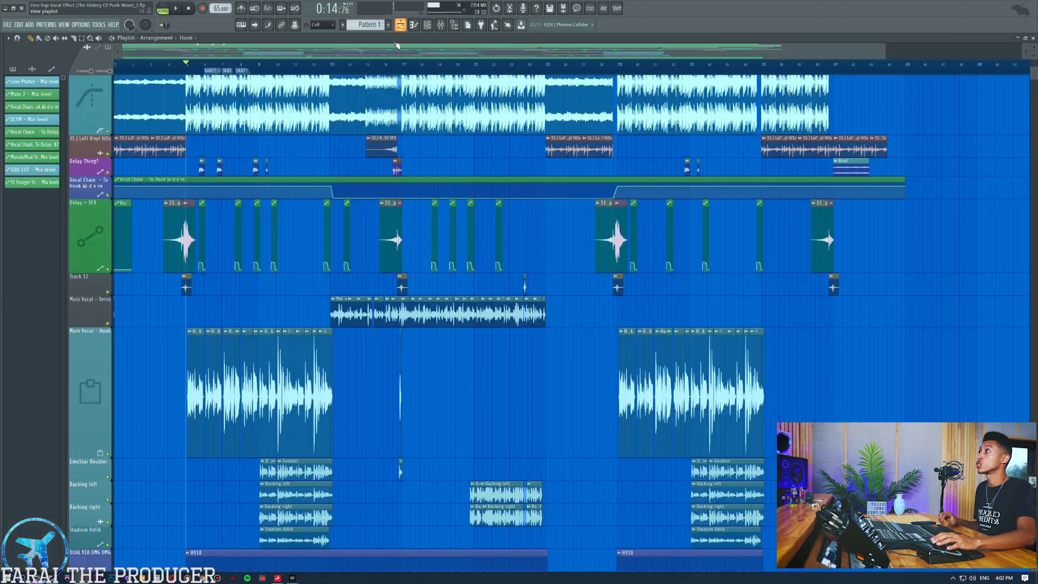
scroll(257, 159, up, 3)
scroll(257, 158, up, 1)
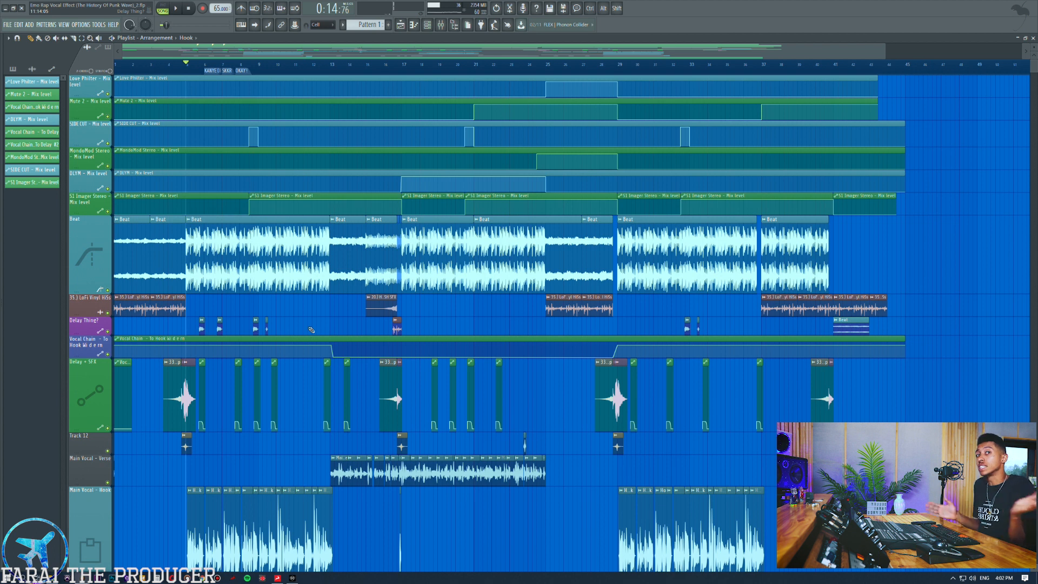
click(439, 24)
click(168, 202)
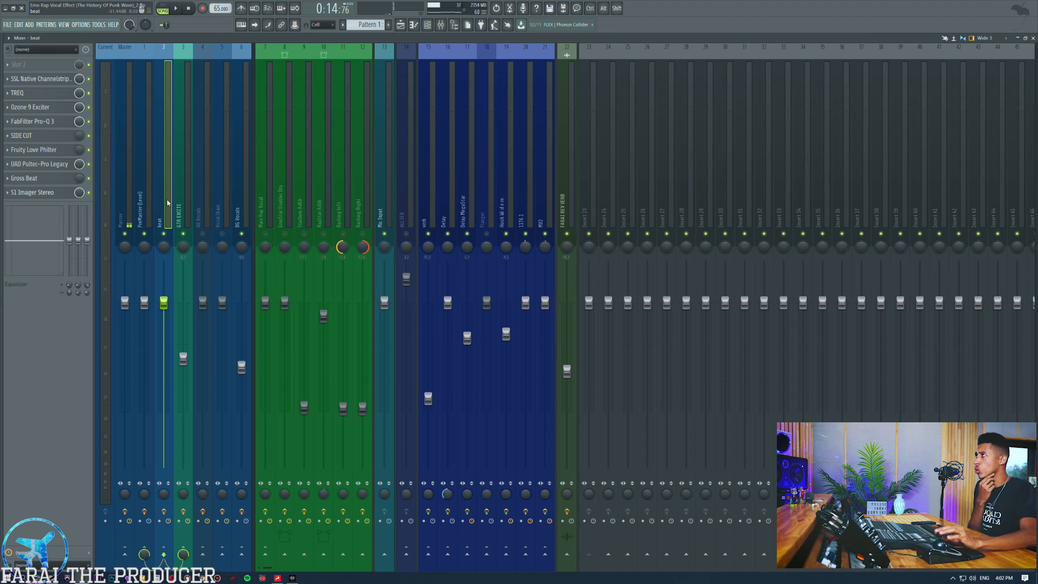
click(188, 206)
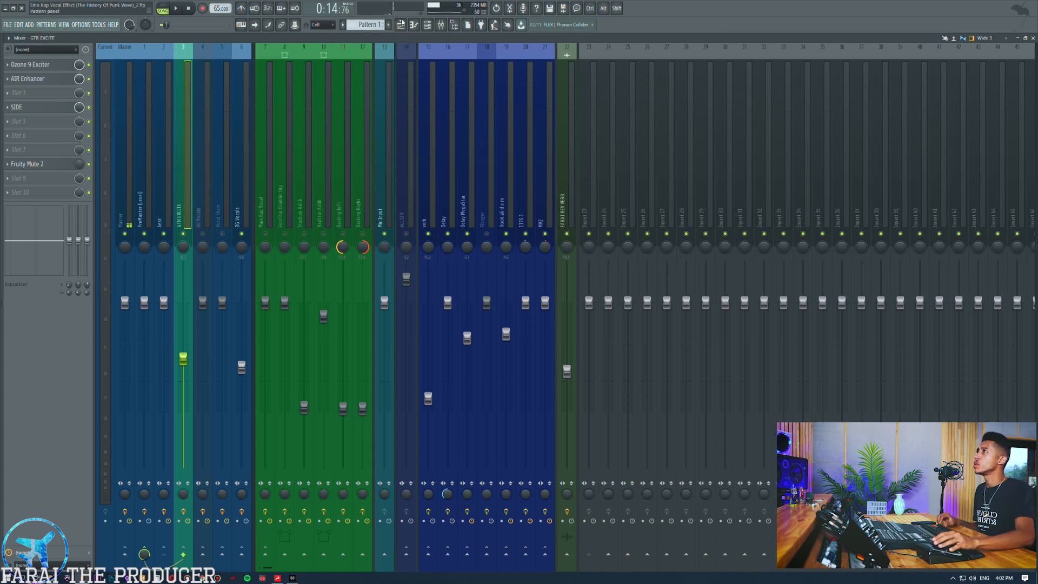
- Select the beat clips in the intro and audition the section briefly from bar 3
click(401, 25)
ctrl+click(154, 250)
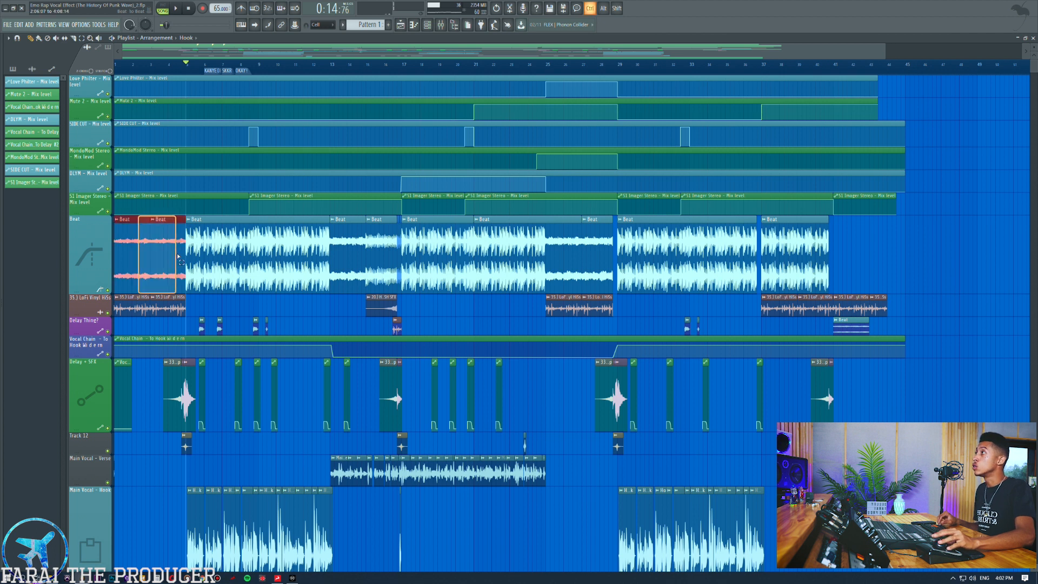
click(151, 64)
key(space)
key(space)
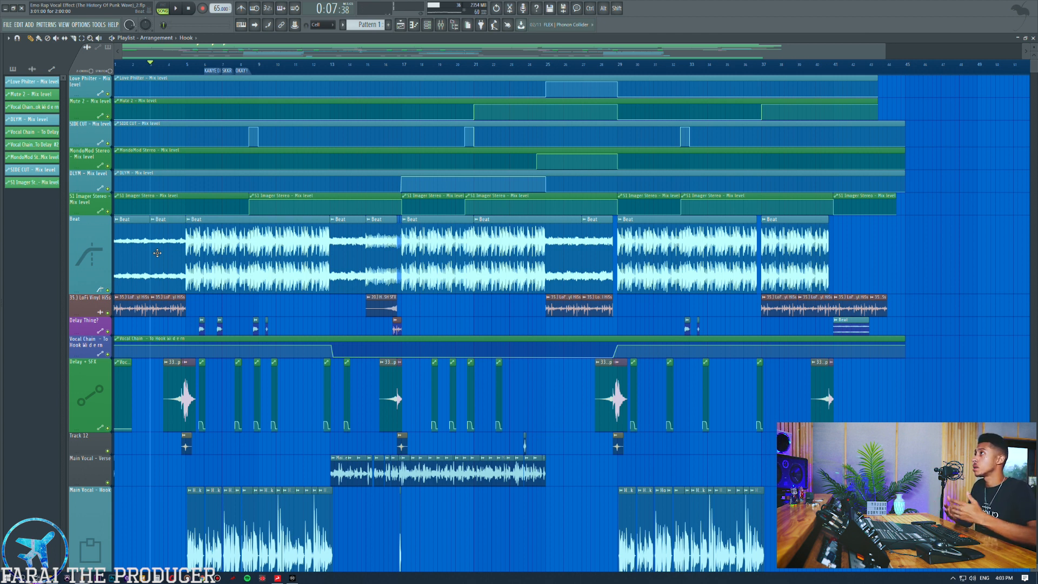
- Play the first hook with vocals unmuted, the beat's effects bypassed except SSL Native Channelstrip, and GTR EXCITE muted
key(F9)
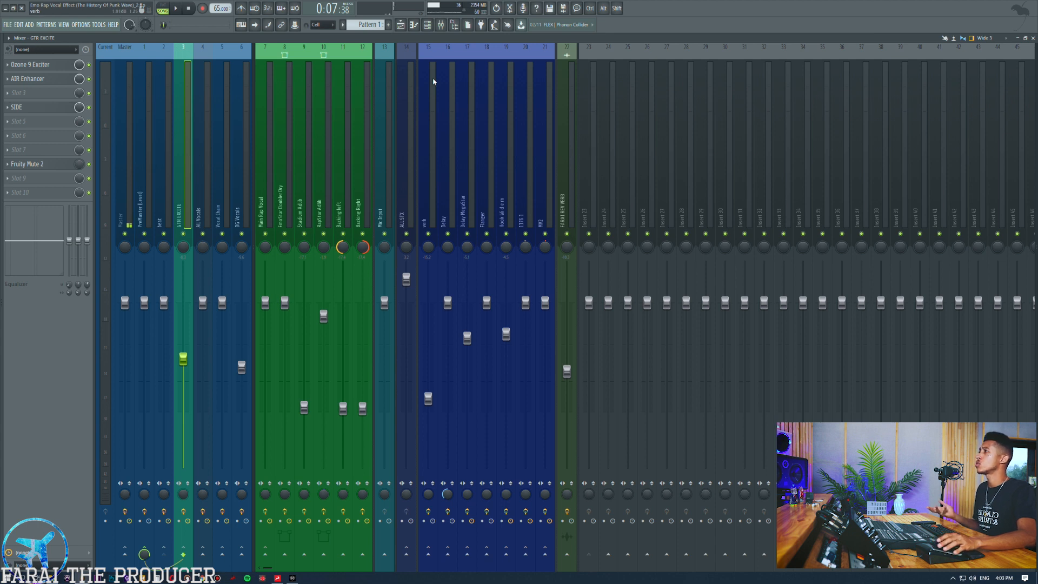
click(401, 28)
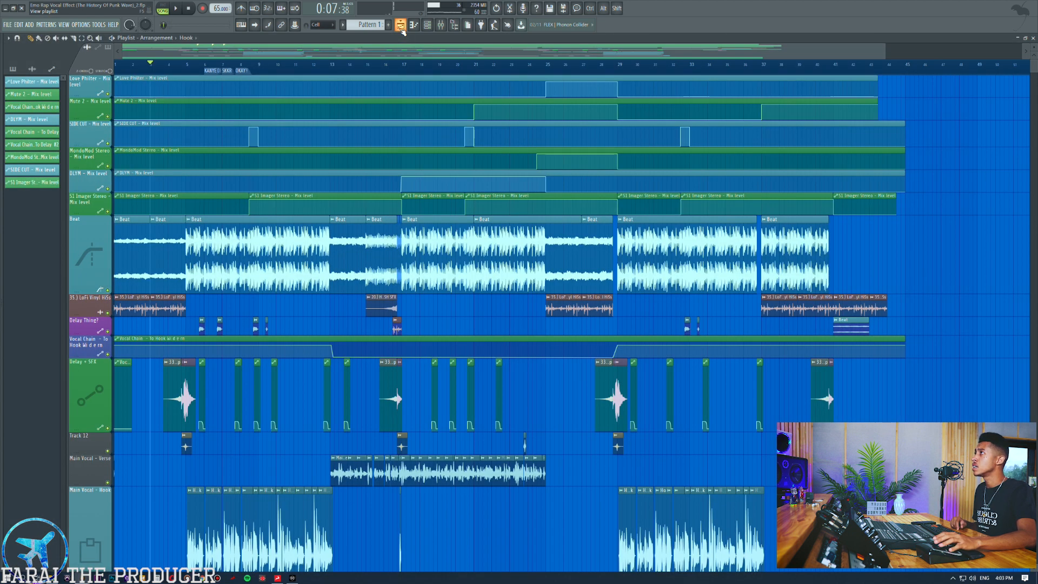
click(196, 65)
key(space)
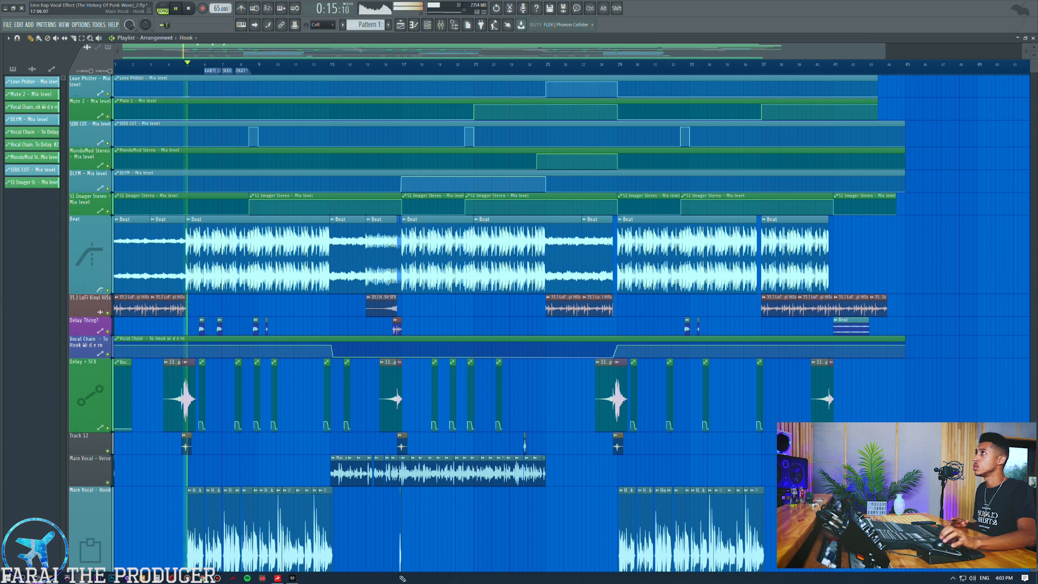
click(441, 26)
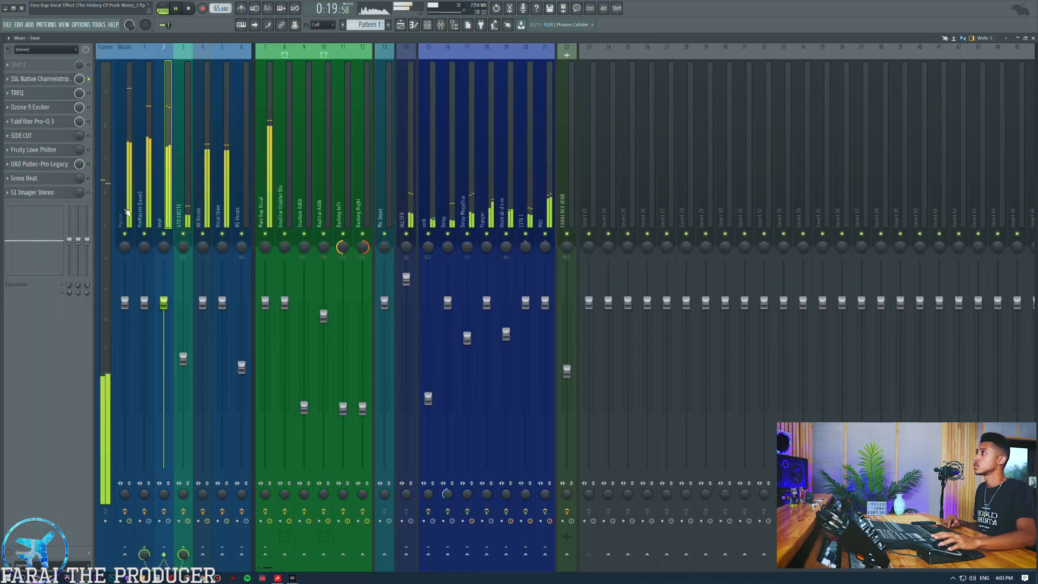
click(184, 234)
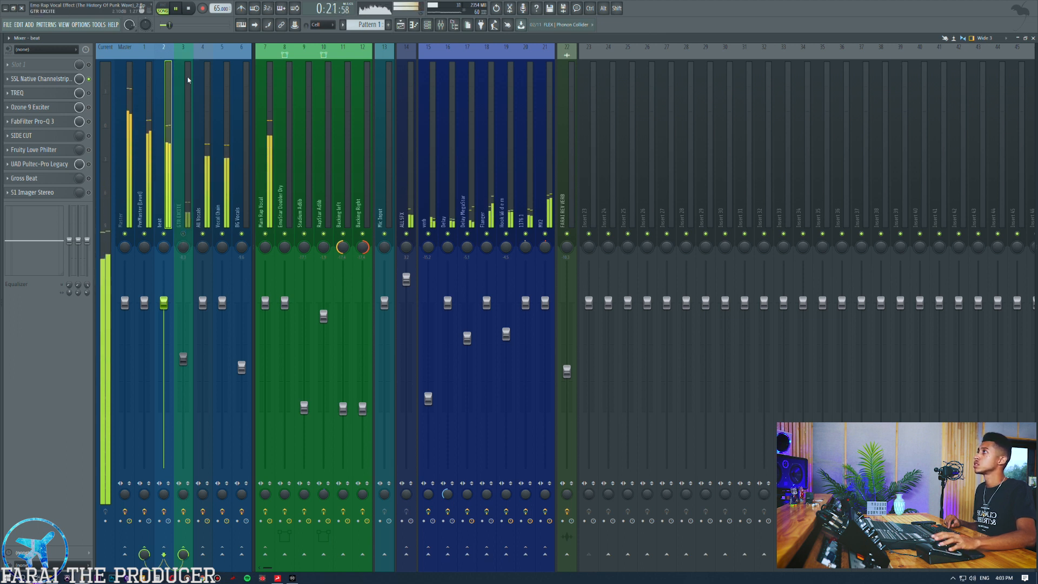